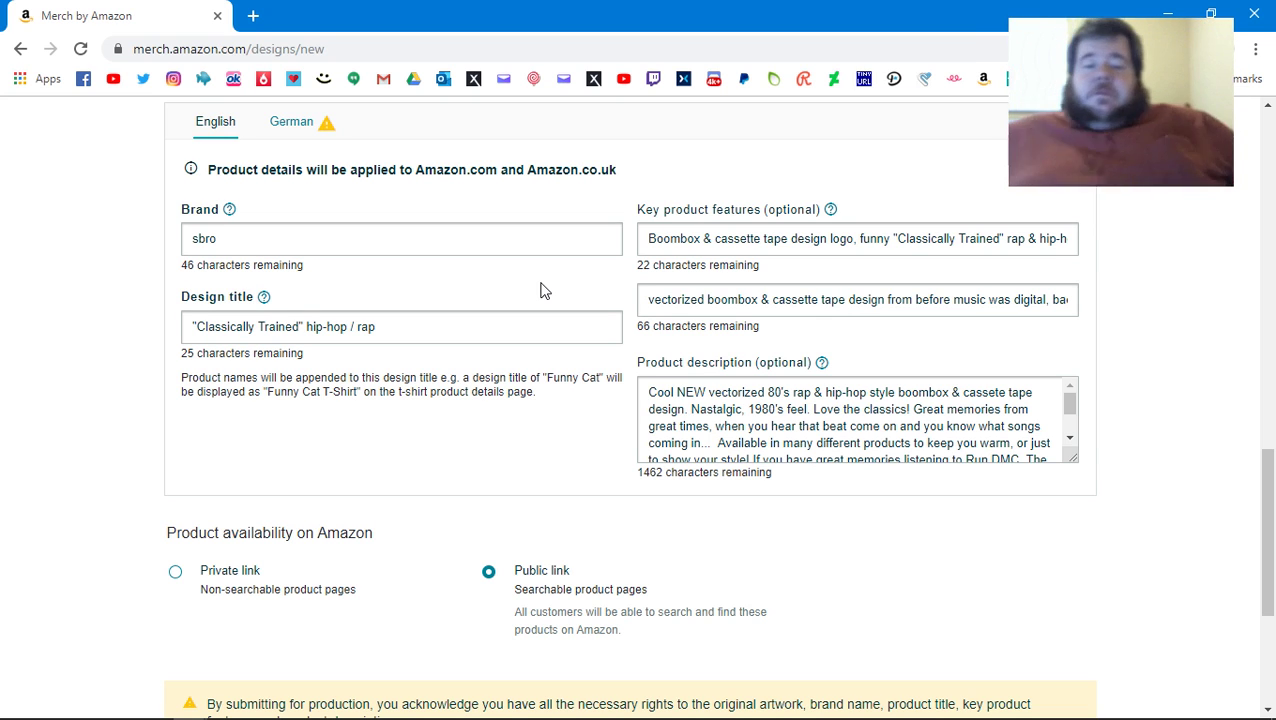
# Replace the English design title with "Live Streamer Design"
pyautogui.click(484, 320)
pyautogui.hotkey('ctrl', 'a')
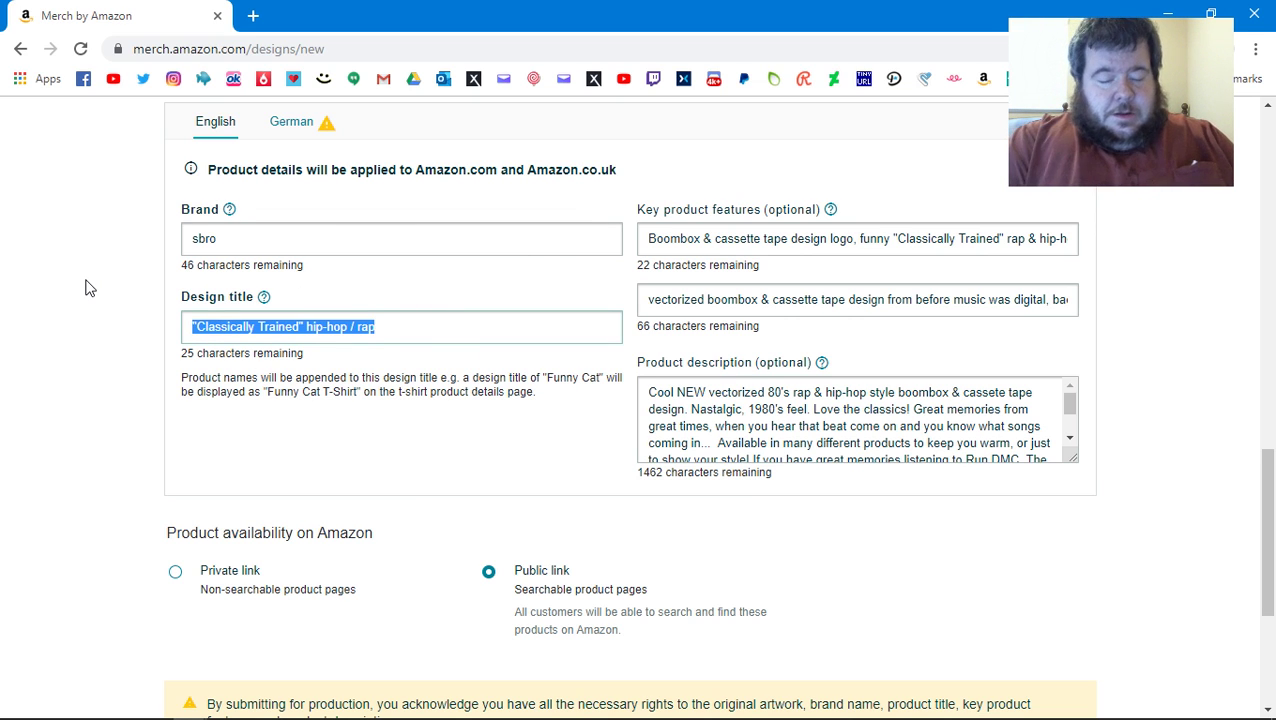
pyautogui.write('Streamer Shirt')
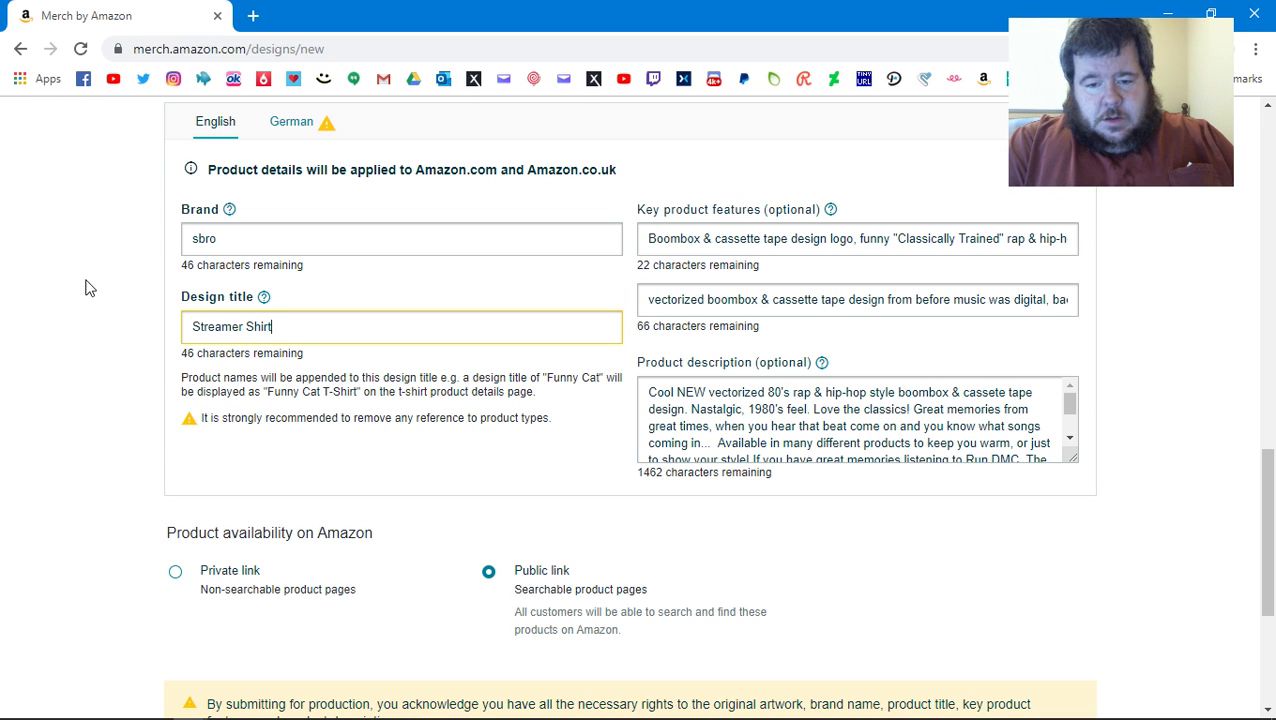
pyautogui.press('BackSpace')
pyautogui.press('BackSpace')
pyautogui.press('BackSpace')
pyautogui.press('BackSpace')
pyautogui.press('BackSpace')
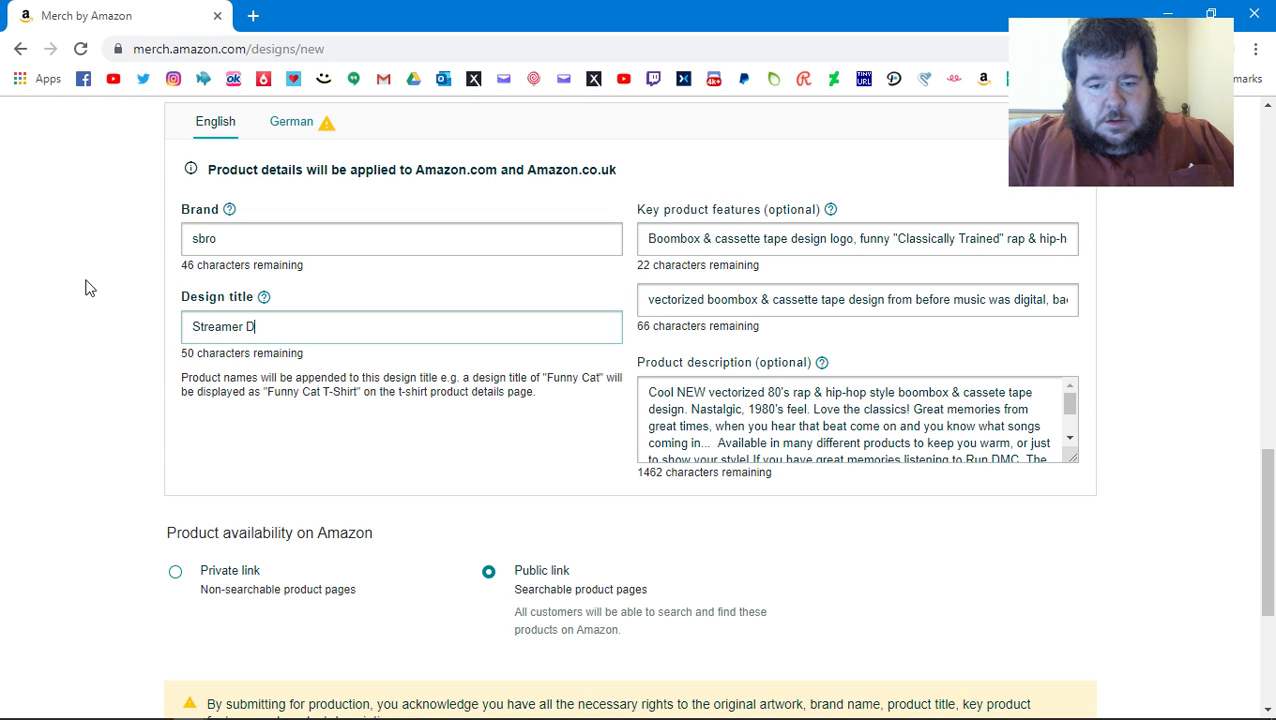
pyautogui.write('D')
pyautogui.press('BackSpace')
pyautogui.press('BackSpace')
pyautogui.press('BackSpace')
pyautogui.press('BackSpace')
pyautogui.press('BackSpace')
pyautogui.press('BackSpace')
pyautogui.press('BackSpace')
pyautogui.press('BackSpace')
pyautogui.press('BackSpace')
pyautogui.press('BackSpace')
pyautogui.write('L')
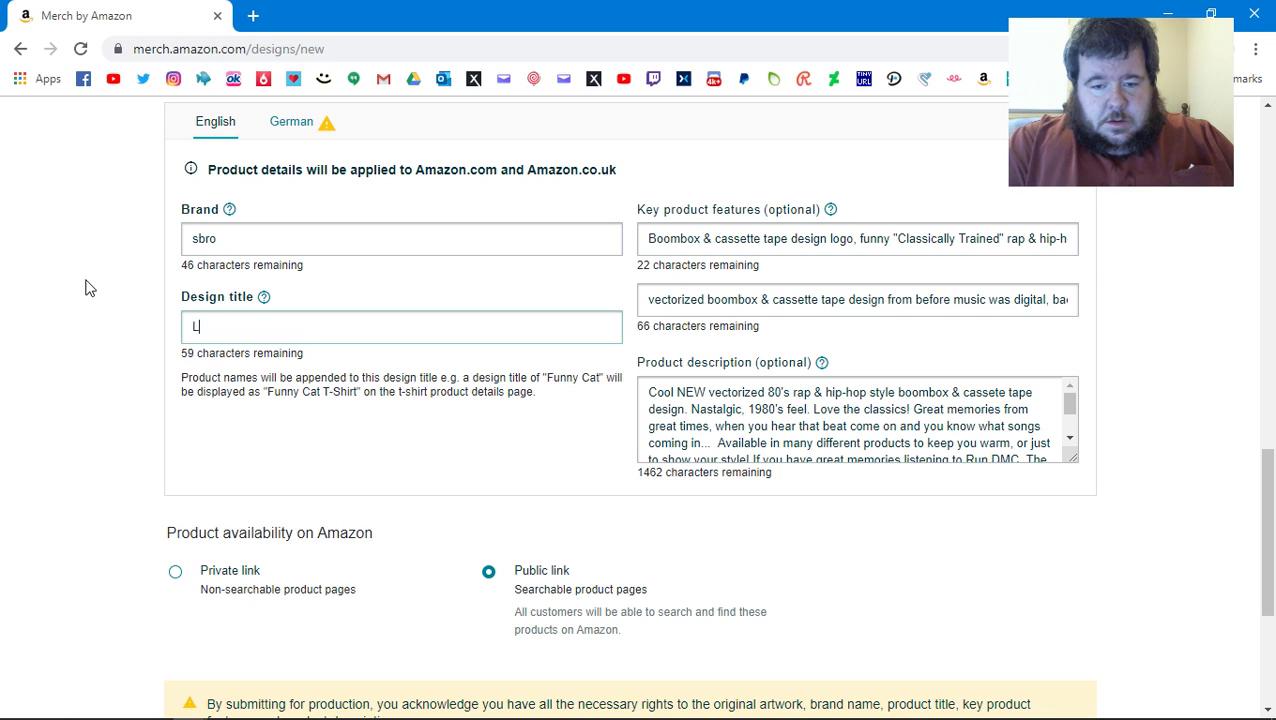
pyautogui.write('ive Streamer ')
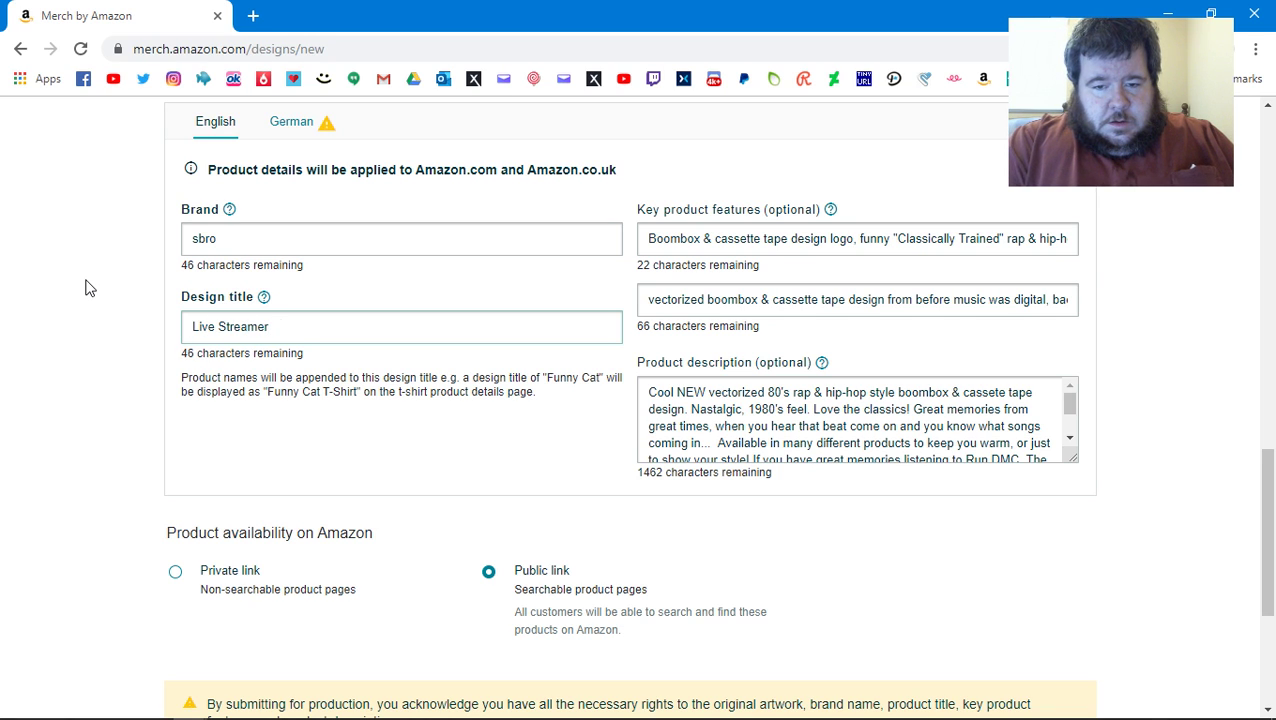
pyautogui.write('Design')
# Replace the first English key product feature with "Live streamer design logo"
pyautogui.press('Tab')
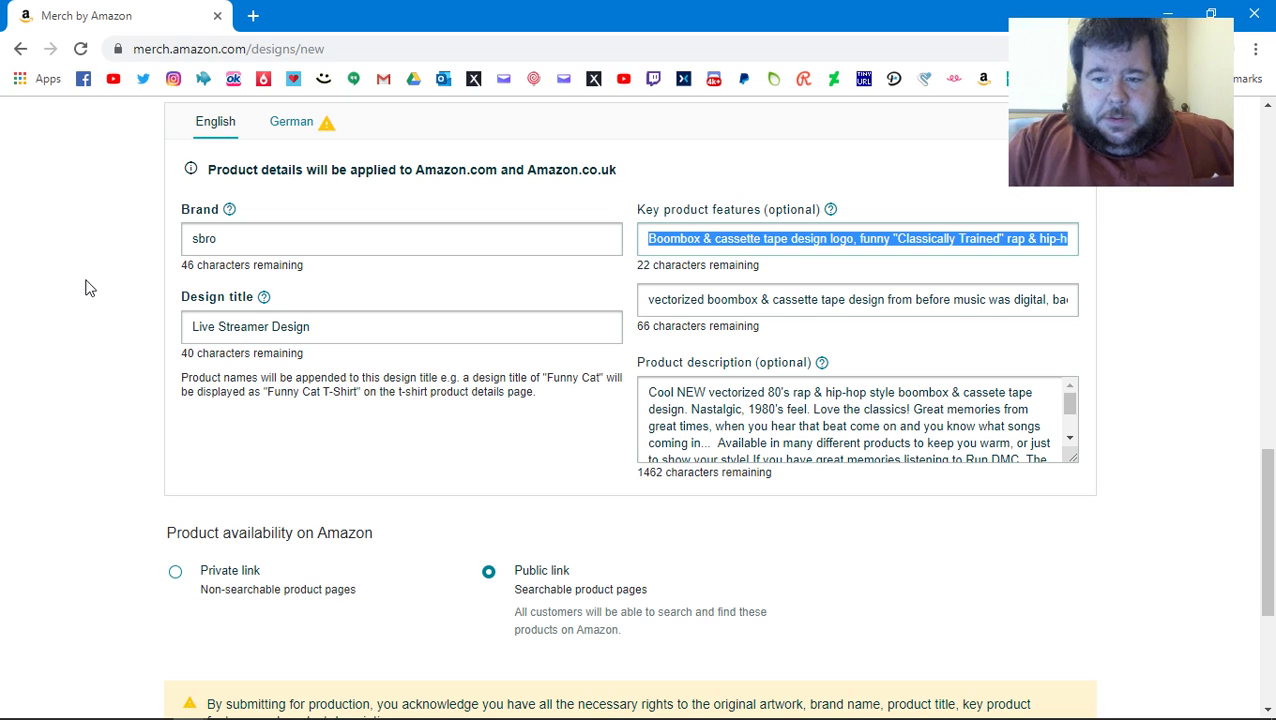
pyautogui.write('Li')
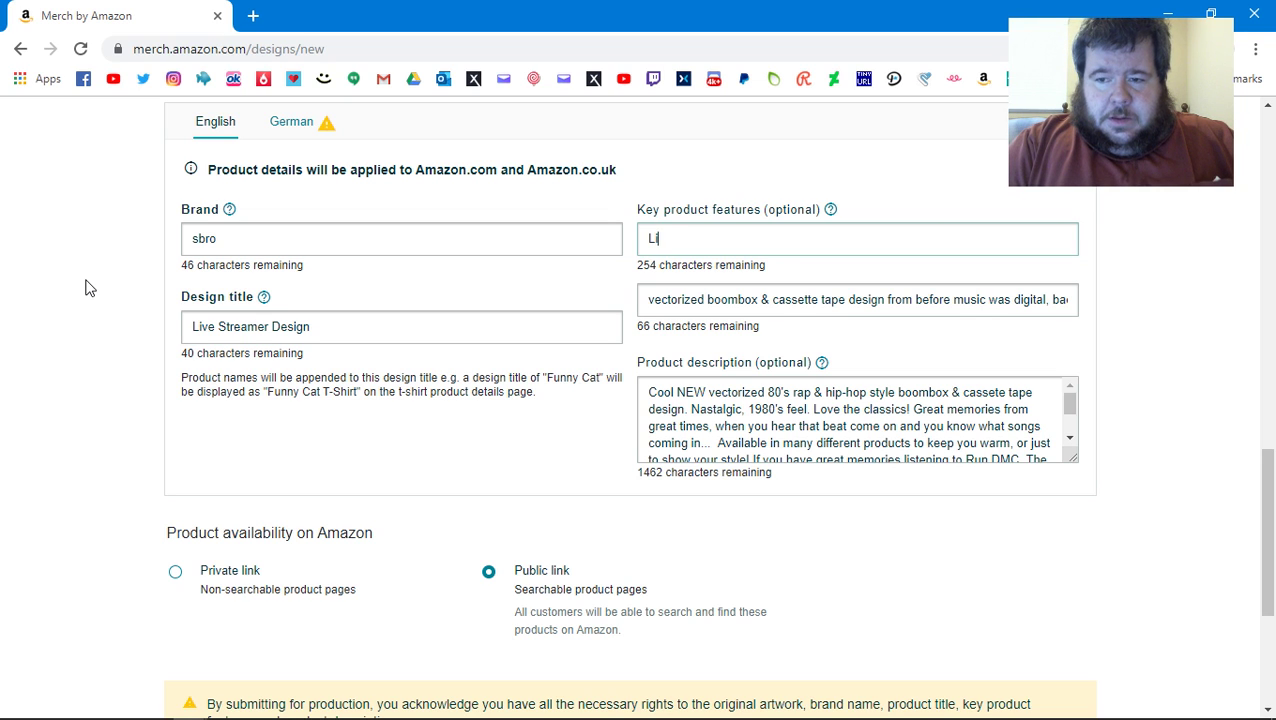
pyautogui.write('ve str')
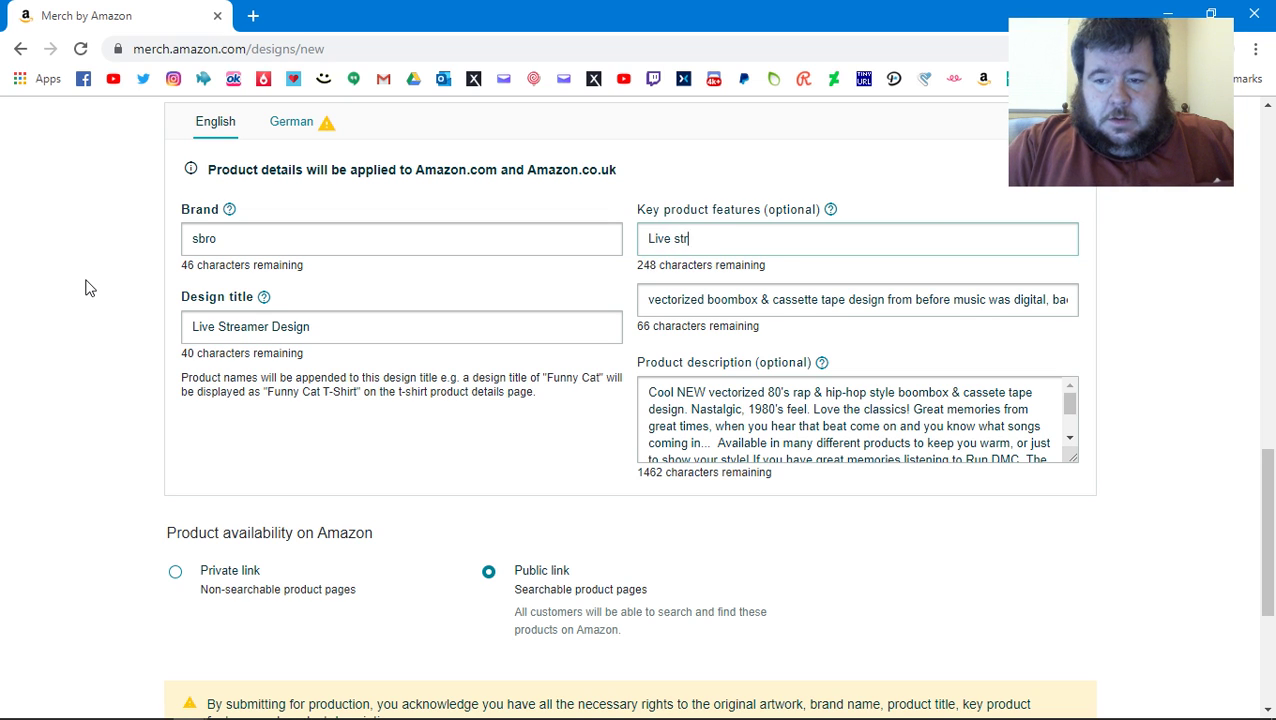
pyautogui.write('eamer shirt')
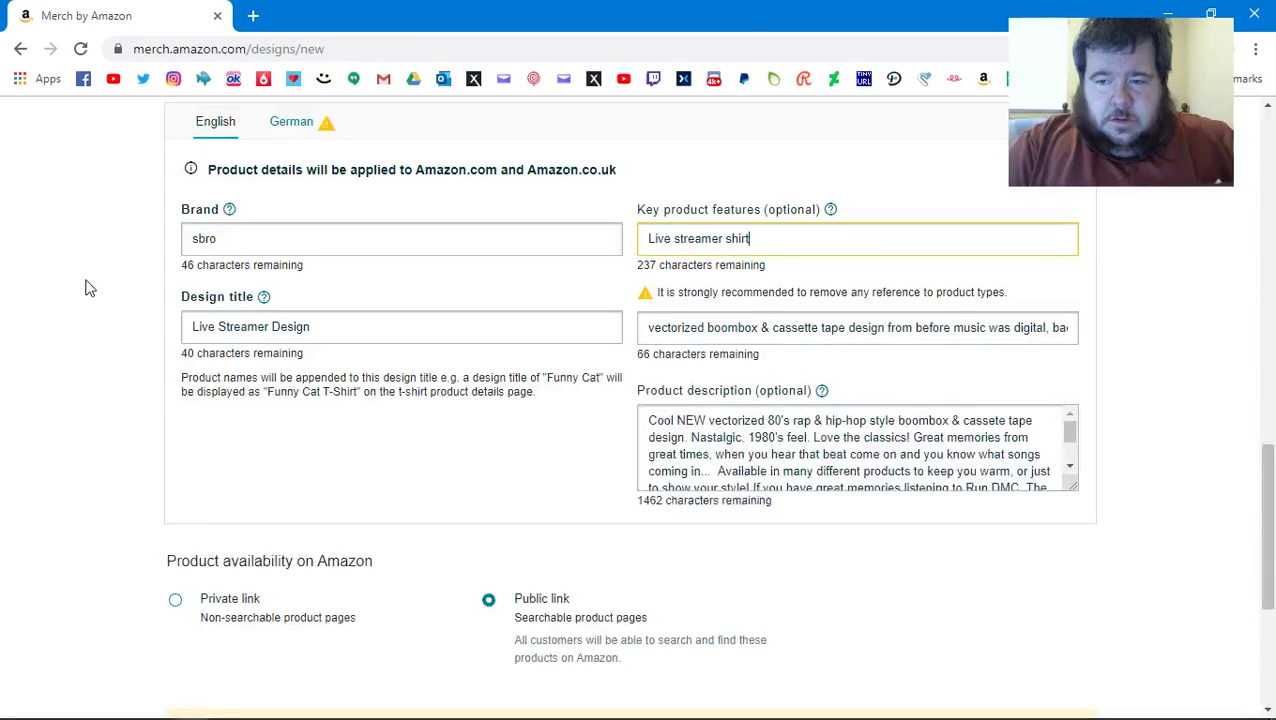
pyautogui.press('BackSpace')
pyautogui.press('BackSpace')
pyautogui.press('BackSpace')
pyautogui.press('BackSpace')
pyautogui.press('BackSpace')
pyautogui.write('design logo')
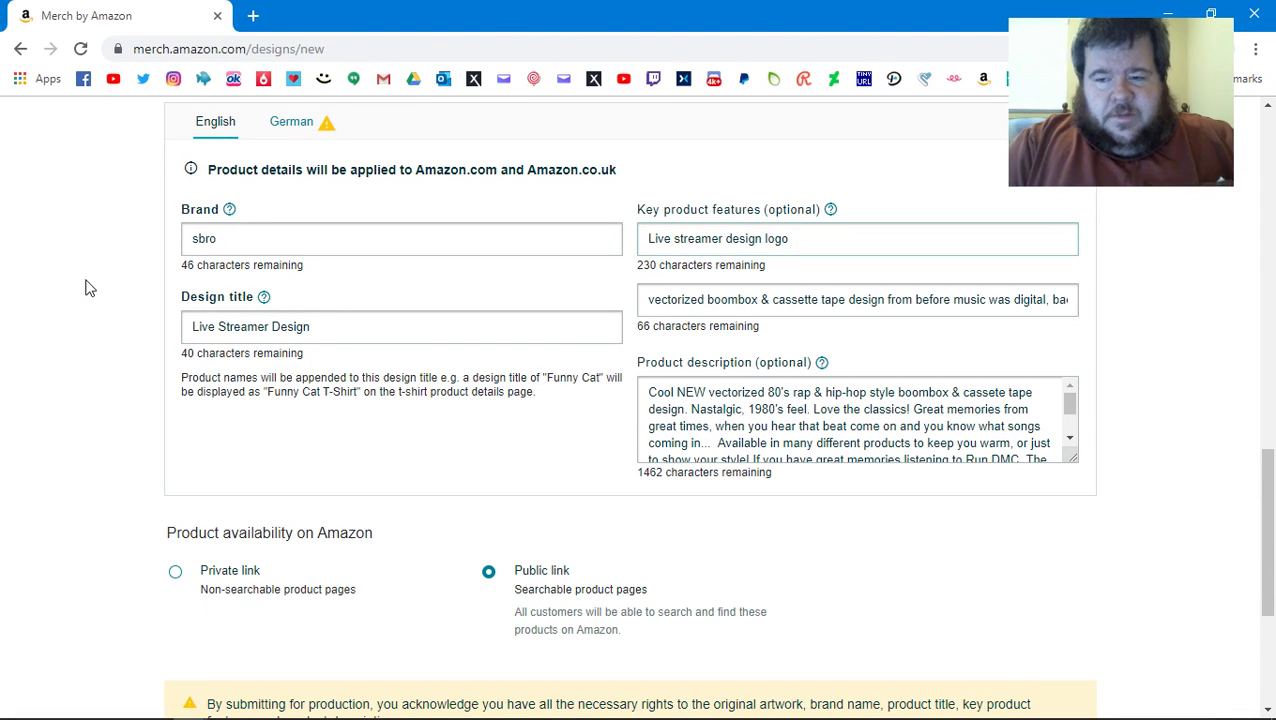
pyautogui.scroll(15, 85, 288)
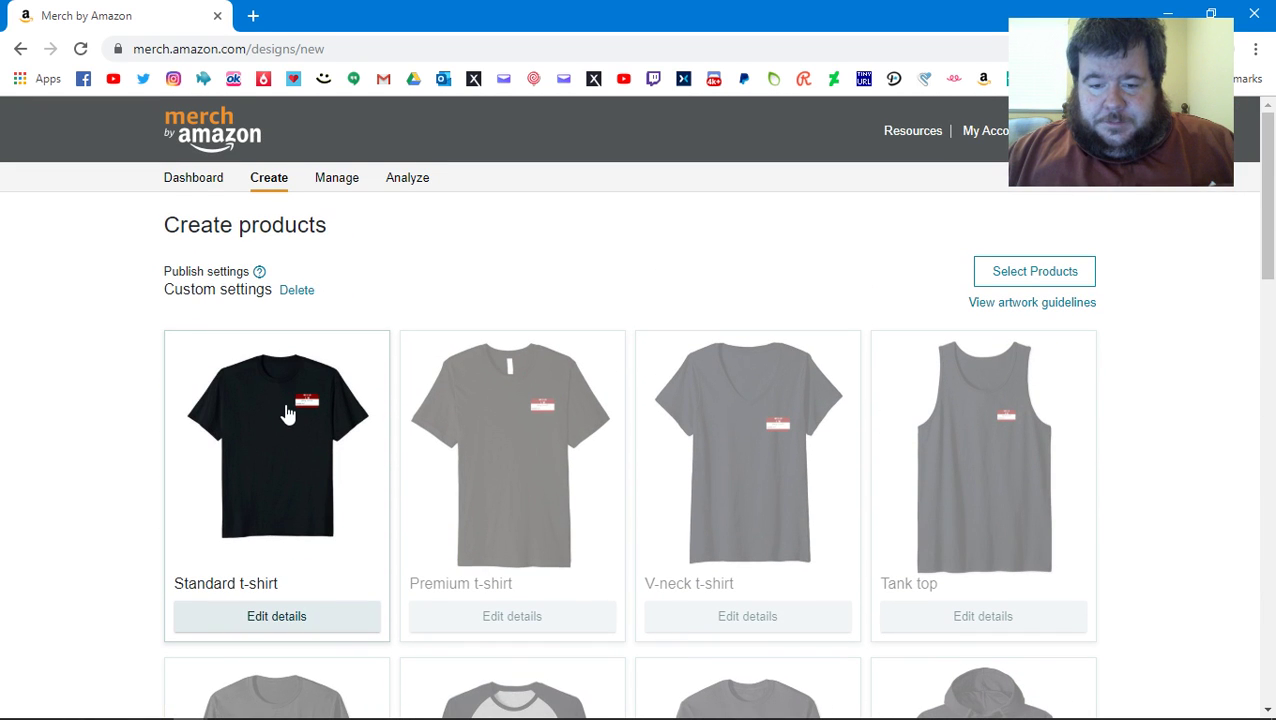
pyautogui.click(285, 408)
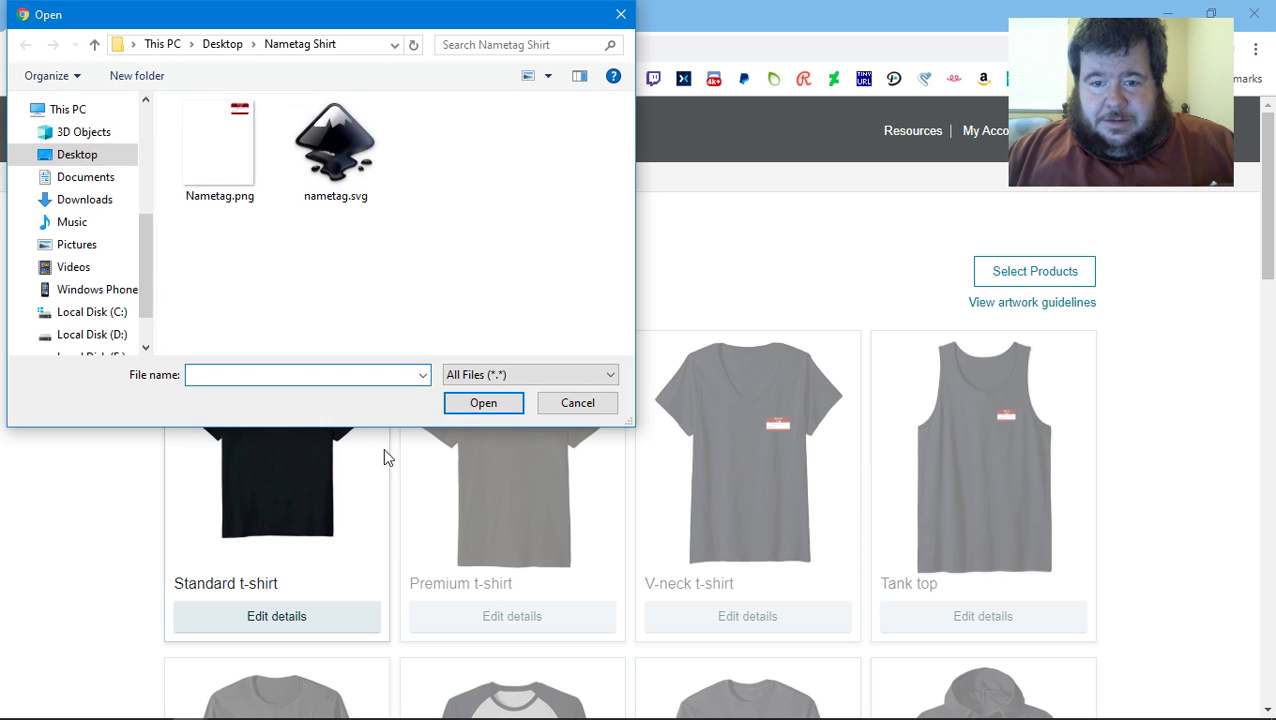
pyautogui.click(580, 403)
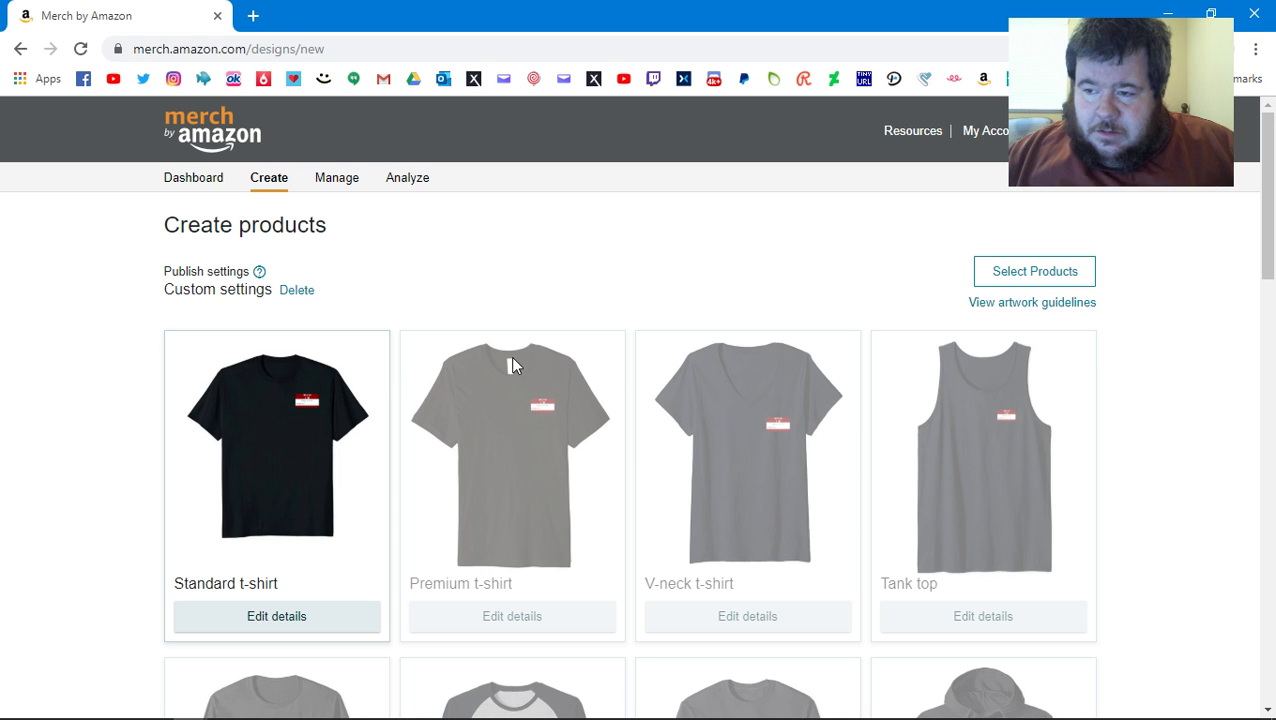
# Look over the product selection and the publishing summary, and return to the form without submitting
pyautogui.scroll(-3, 511, 360)
pyautogui.scroll(-8, 512, 365)
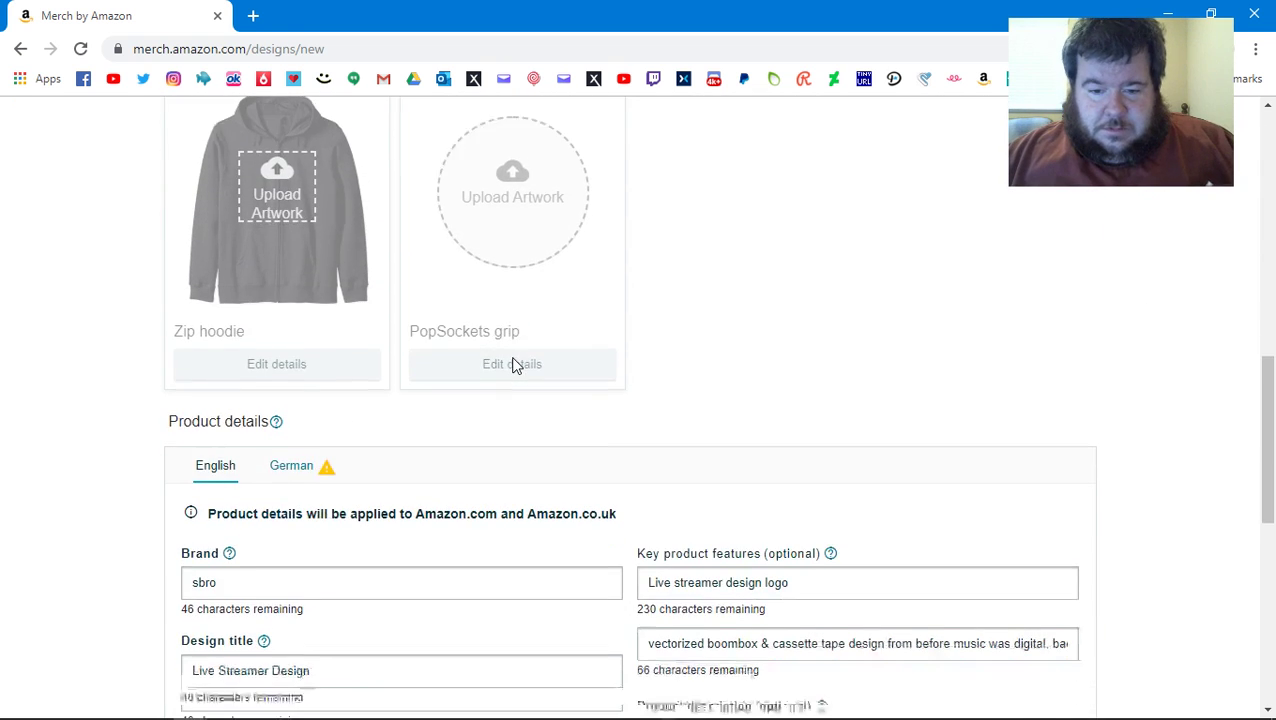
pyautogui.scroll(5, 512, 364)
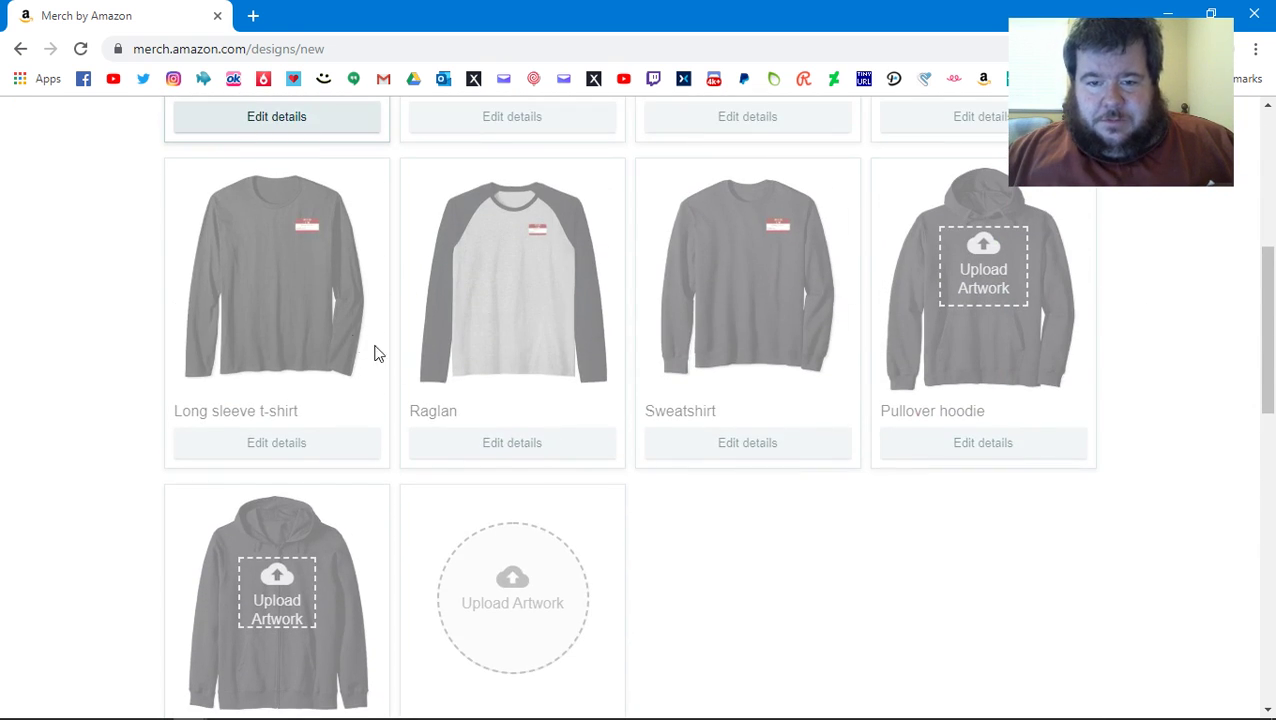
pyautogui.scroll(4, 373, 353)
pyautogui.scroll(2, 351, 336)
pyautogui.scroll(-15, 351, 336)
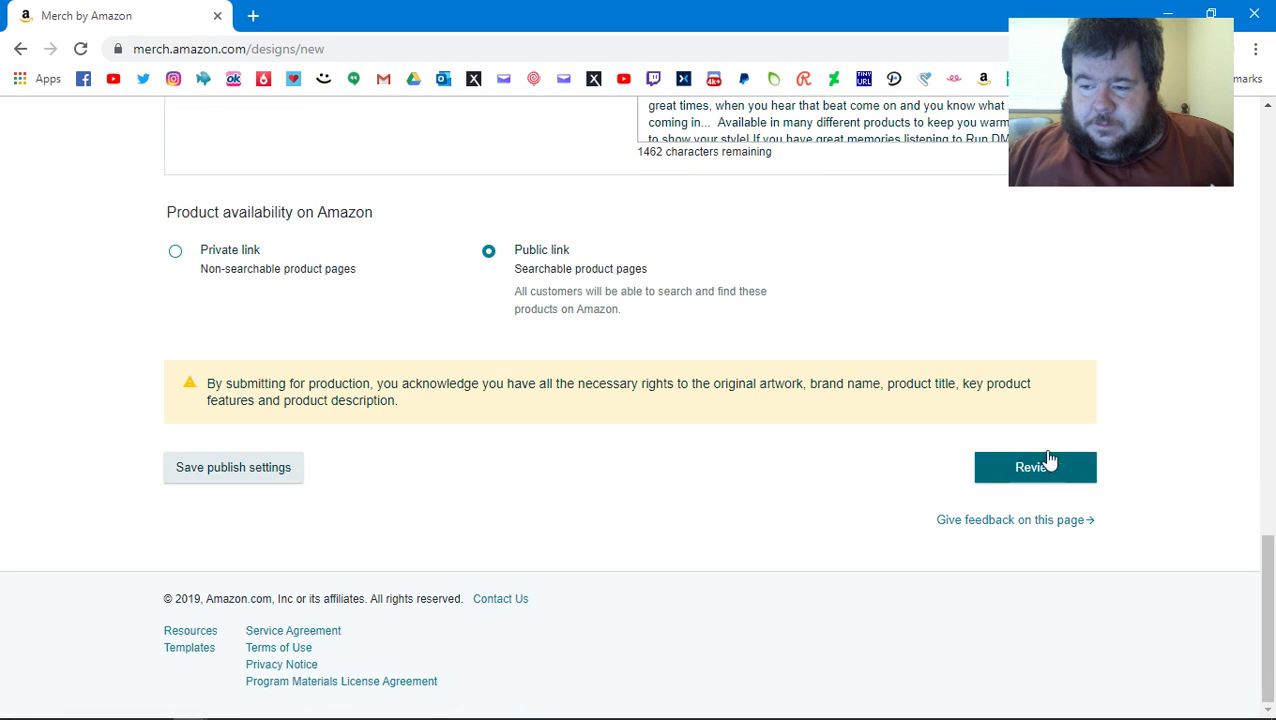
pyautogui.click(1056, 465)
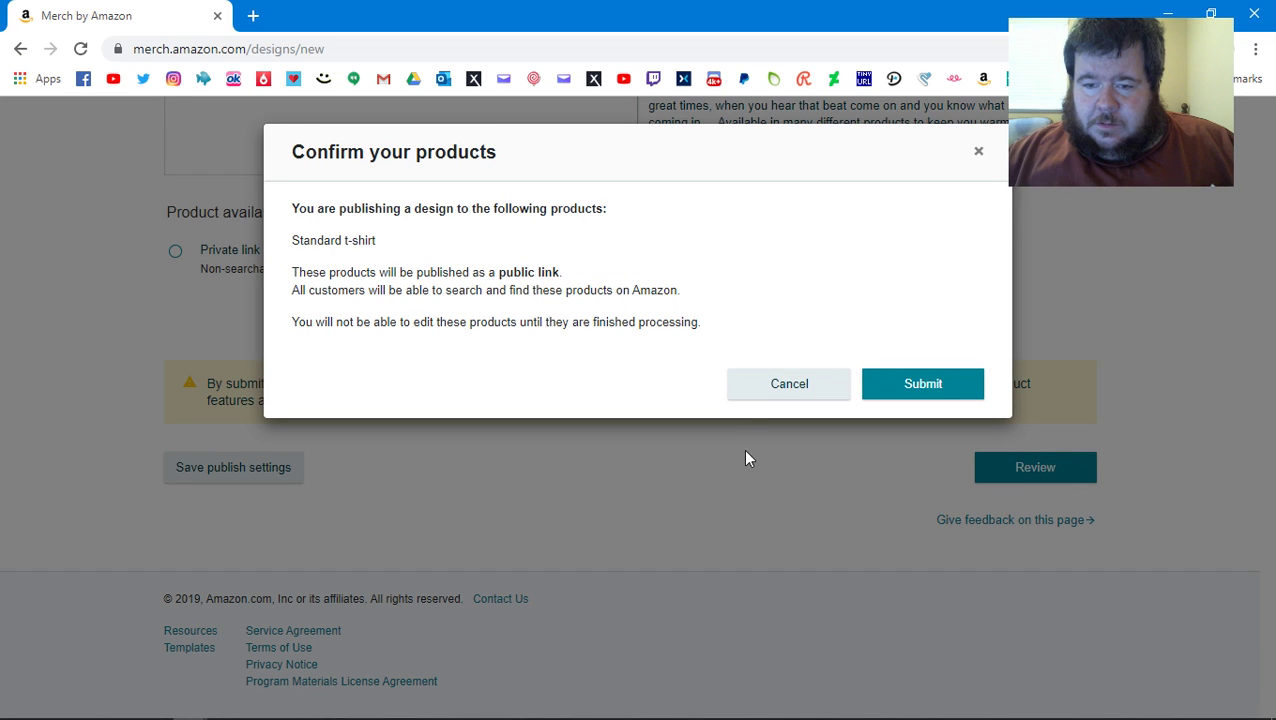
pyautogui.click(770, 395)
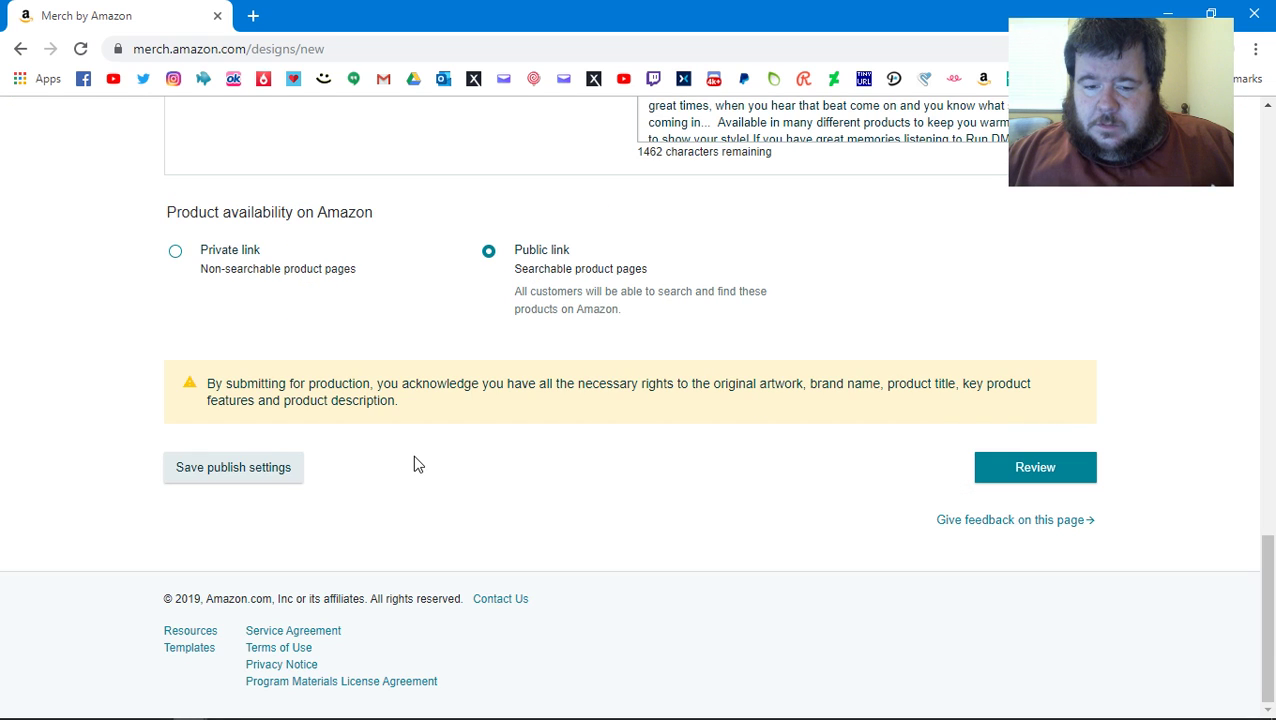
# Clear the boombox text from the second key product feature and begin it with "Twitch Li"
pyautogui.scroll(5, 415, 463)
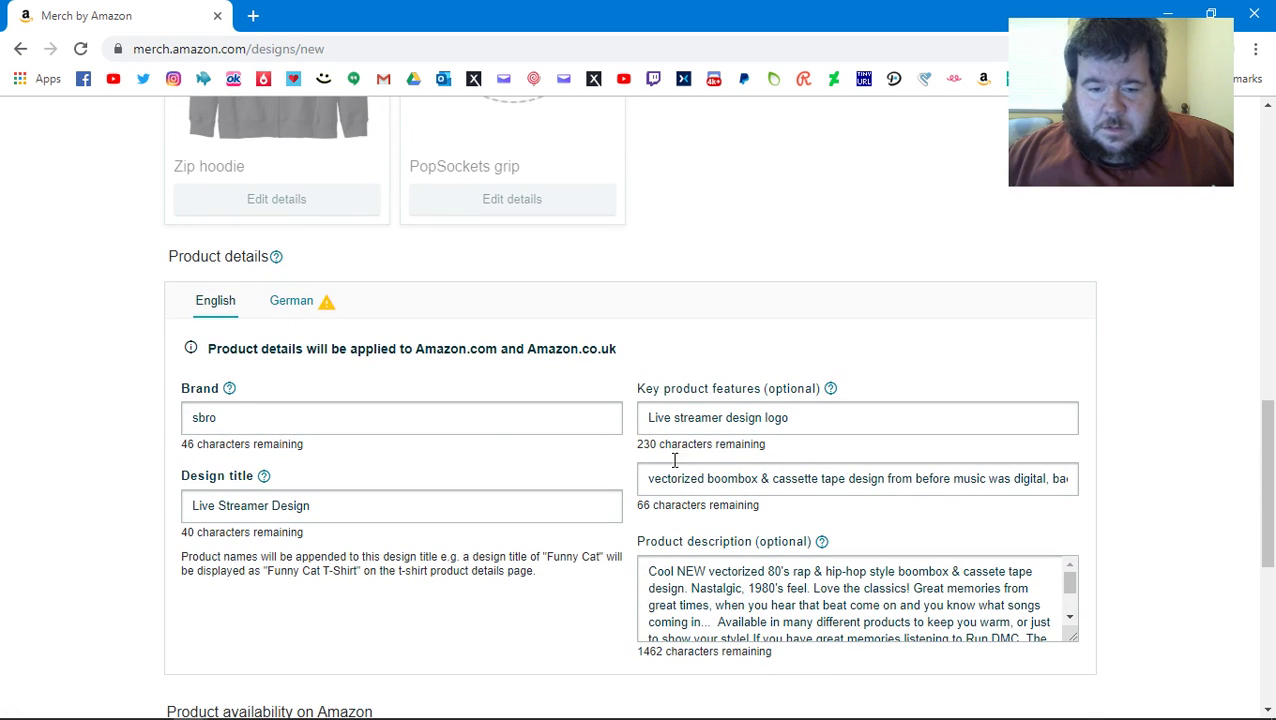
pyautogui.tripleClick(763, 482)
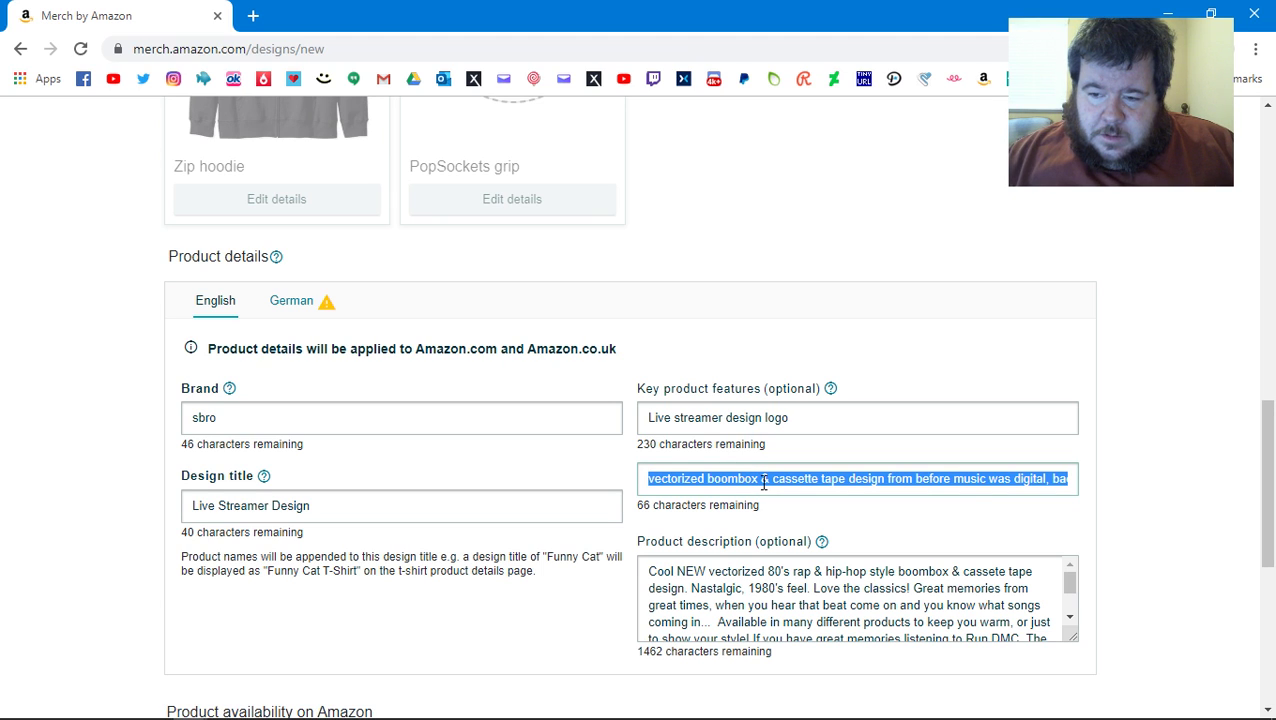
pyautogui.press('BackSpace')
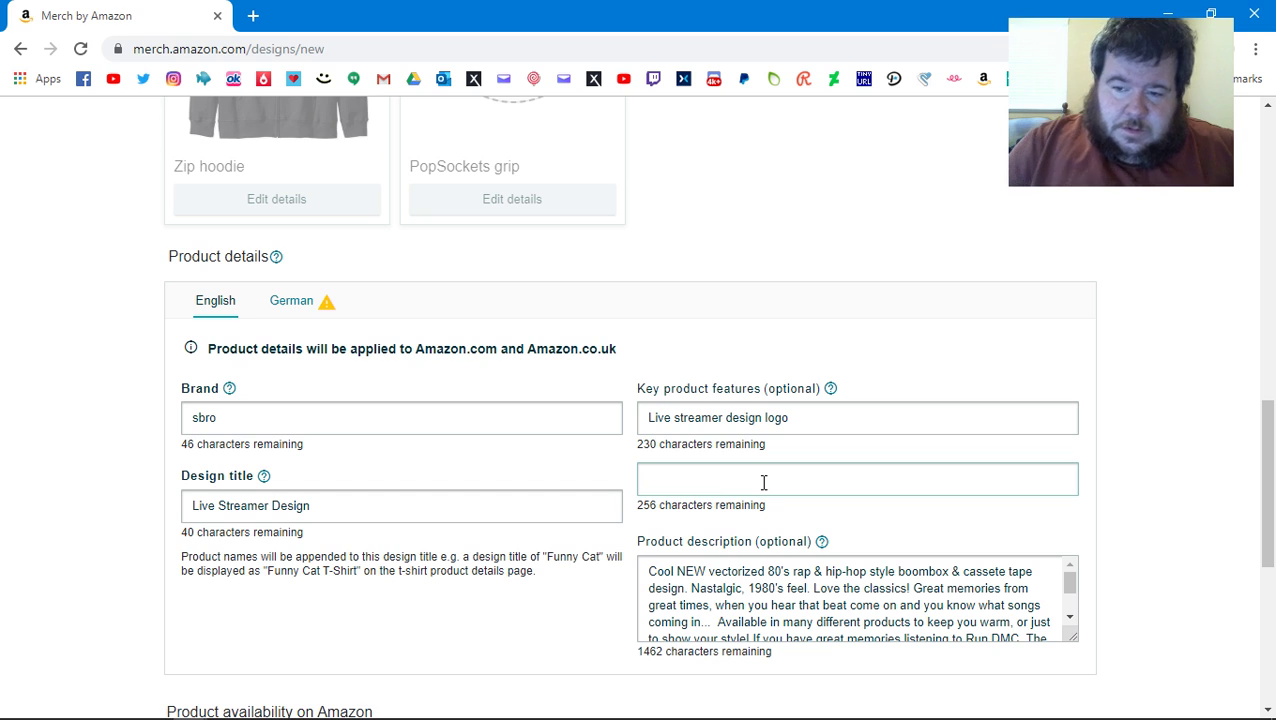
pyautogui.write('Twit')
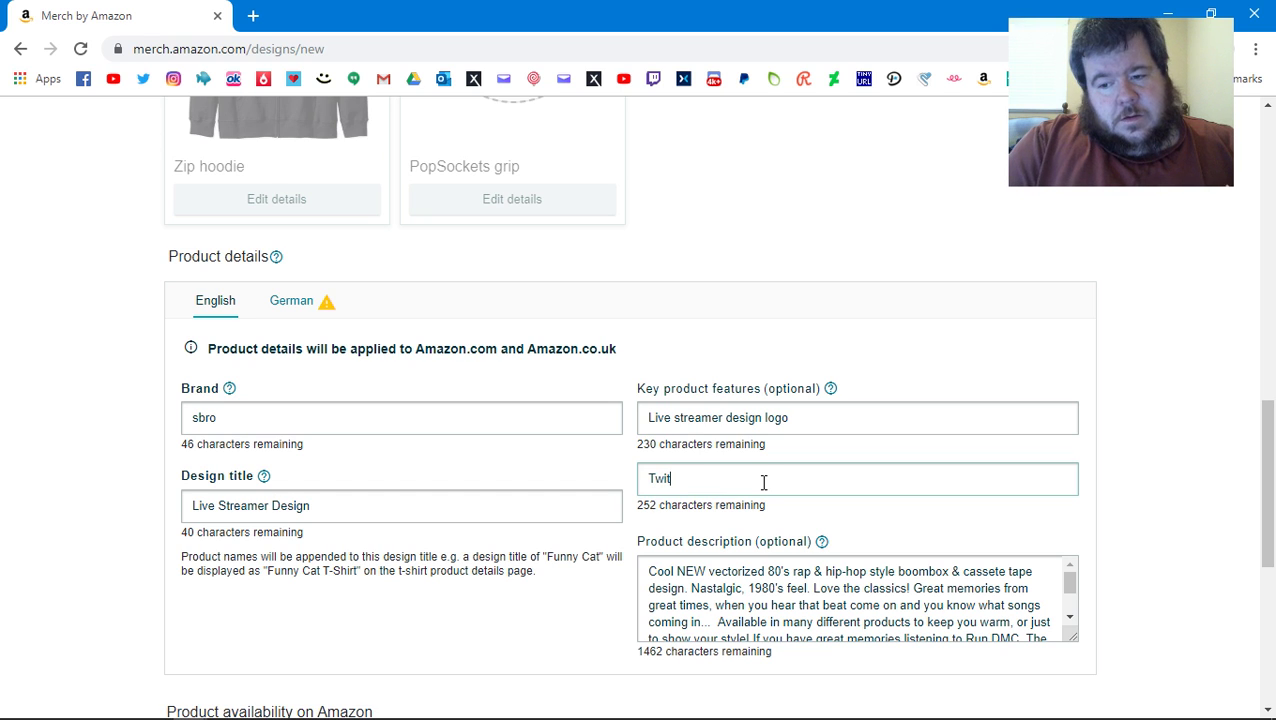
pyautogui.write('ch Li')
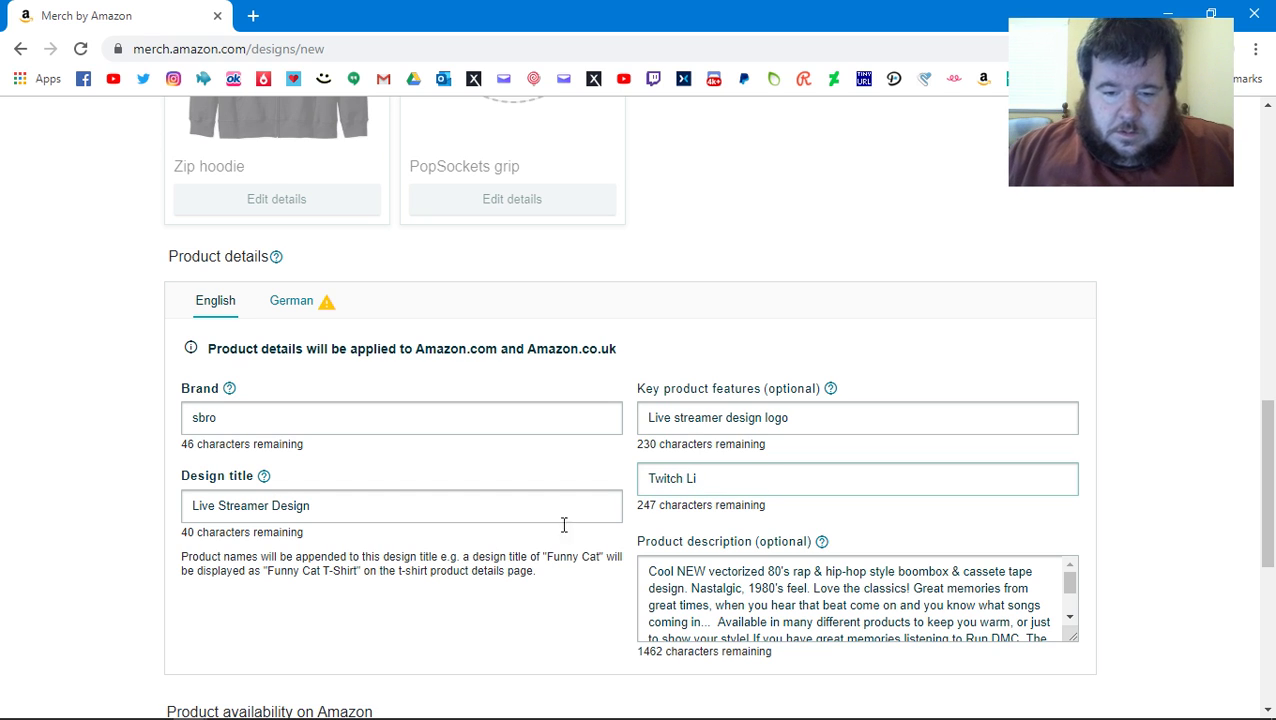
# Add "Twitch" to the front of the design title so it reads "Twitch Live Streamer Design"
pyautogui.click(191, 494)
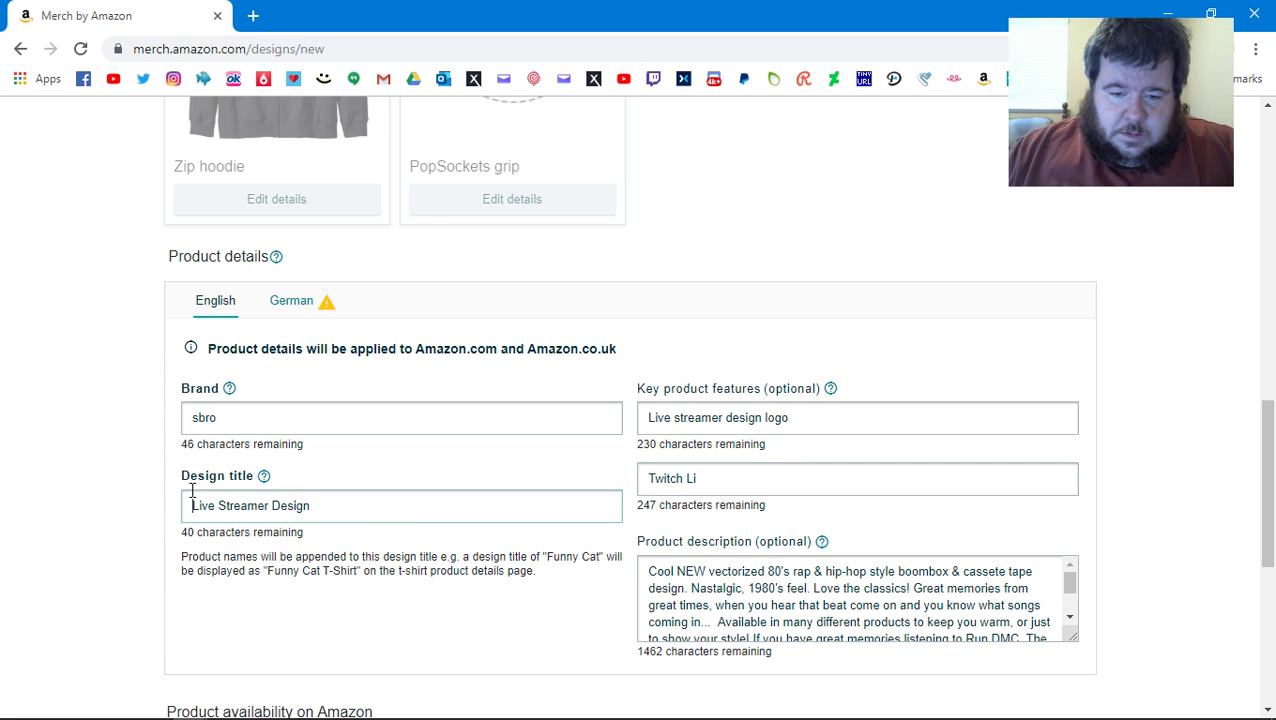
pyautogui.write('Twitch')
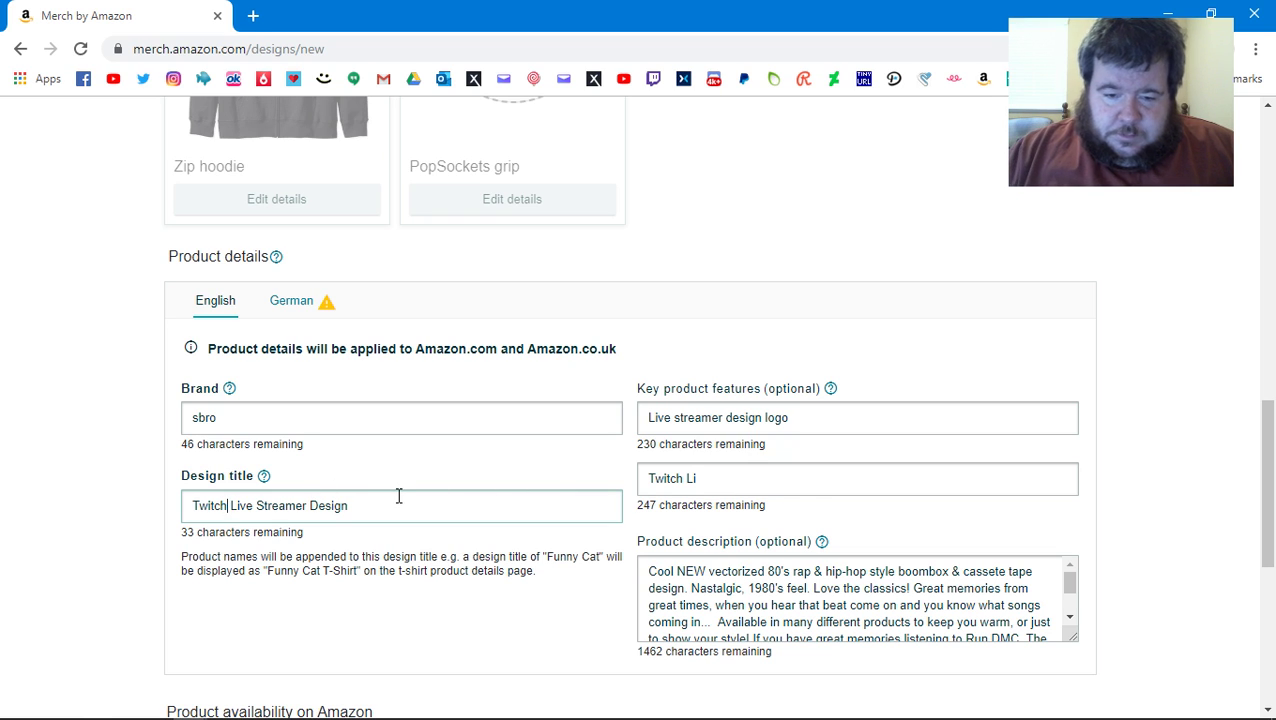
pyautogui.press('Home')
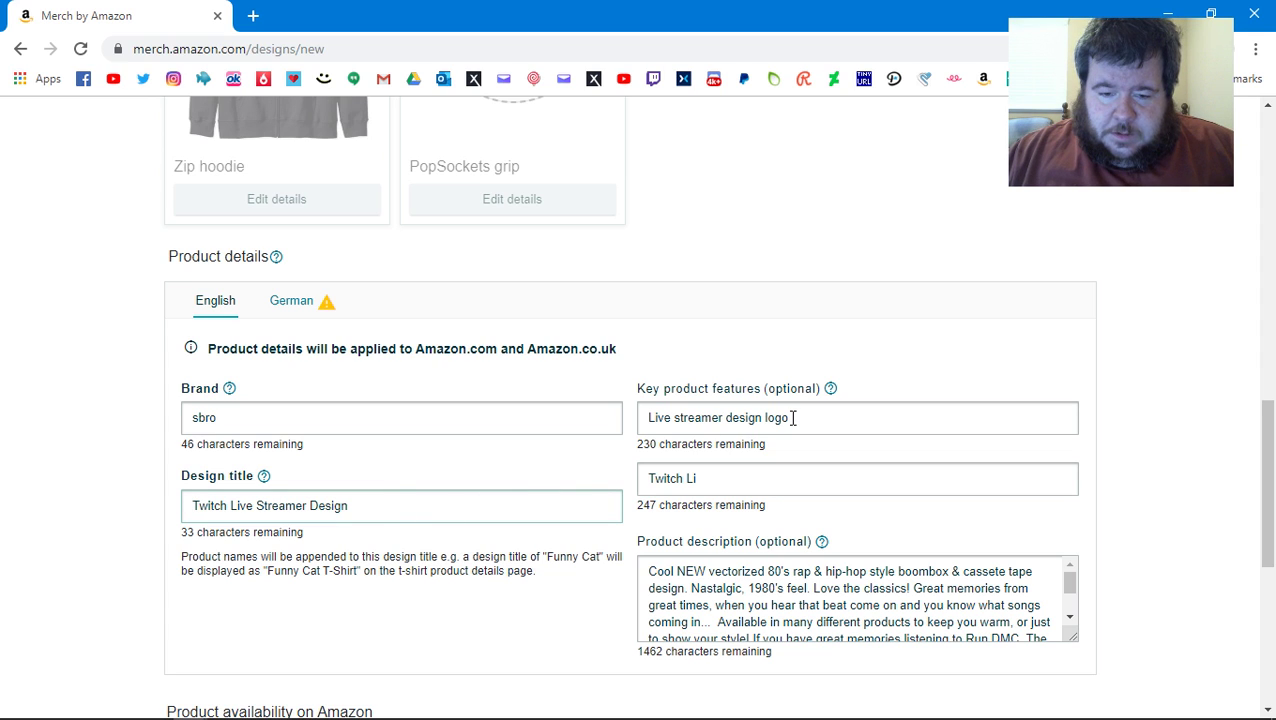
# Add "Twitch" to the front of the first key product feature, making it "Twitch Live streamer design logo"
pyautogui.click(650, 417)
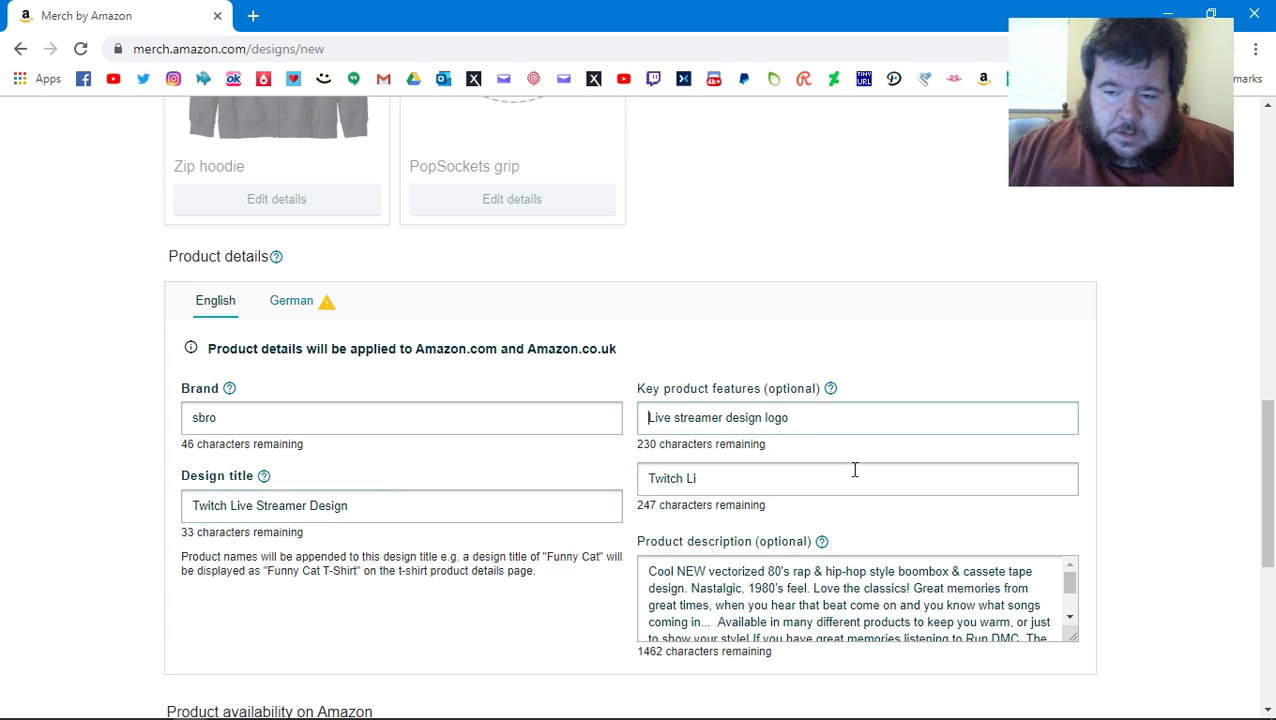
pyautogui.write('tw')
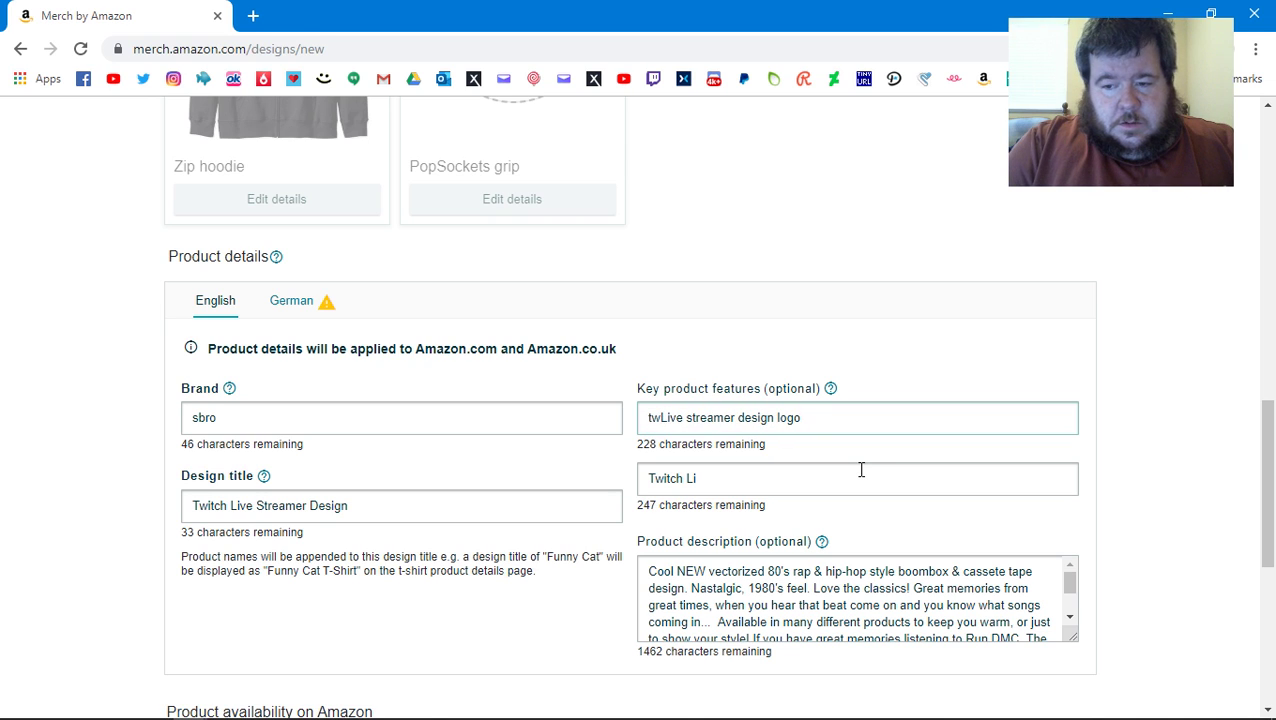
pyautogui.press('BackSpace')
pyautogui.press('BackSpace')
pyautogui.write('Twitc')
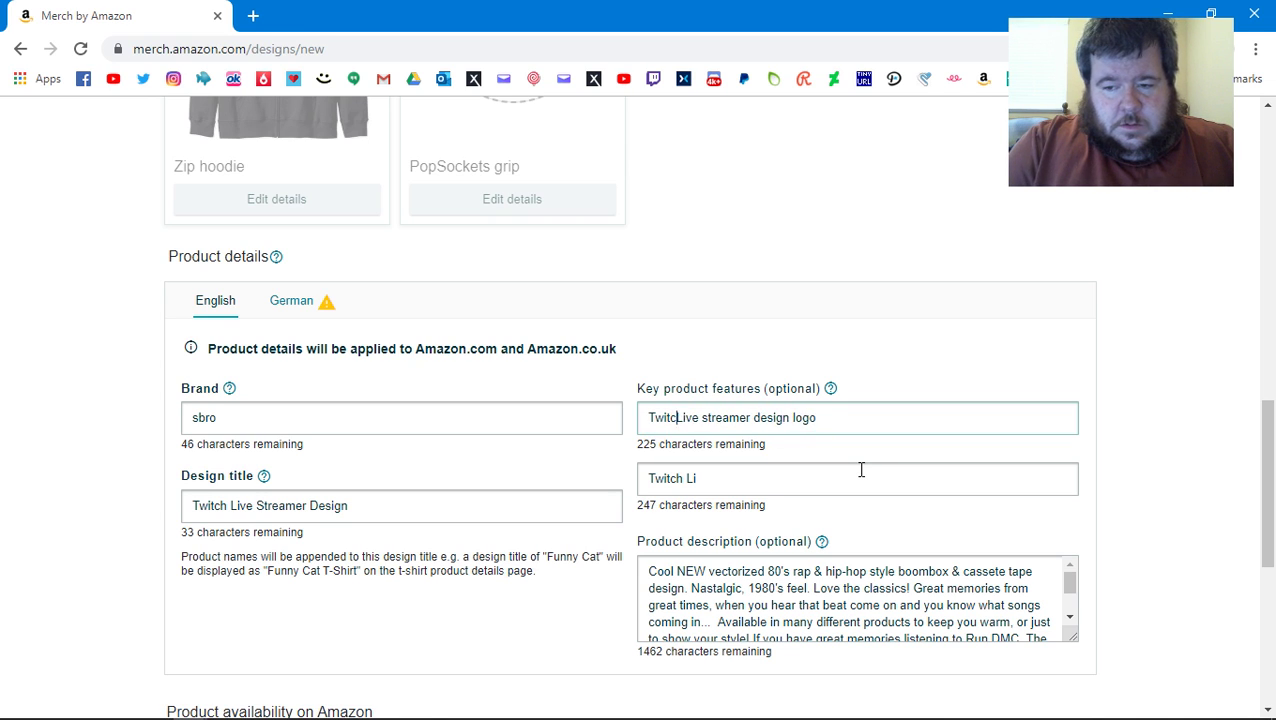
pyautogui.write('h')
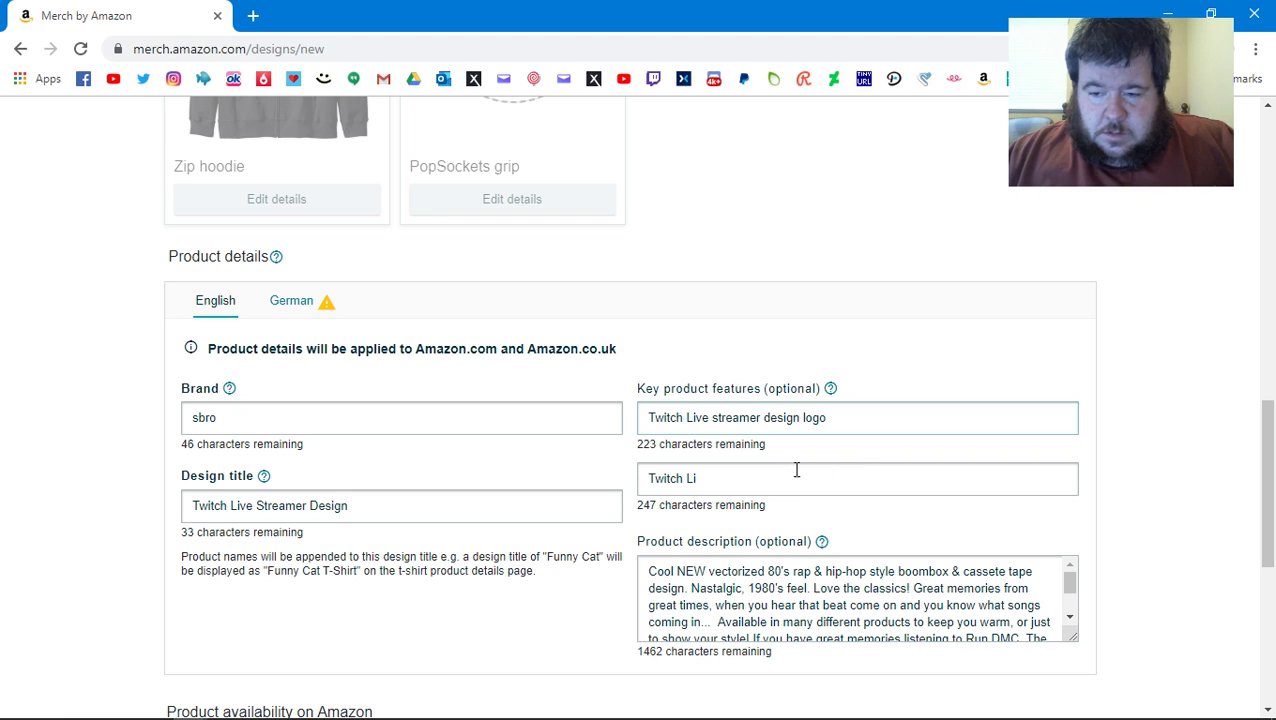
pyautogui.click(740, 478)
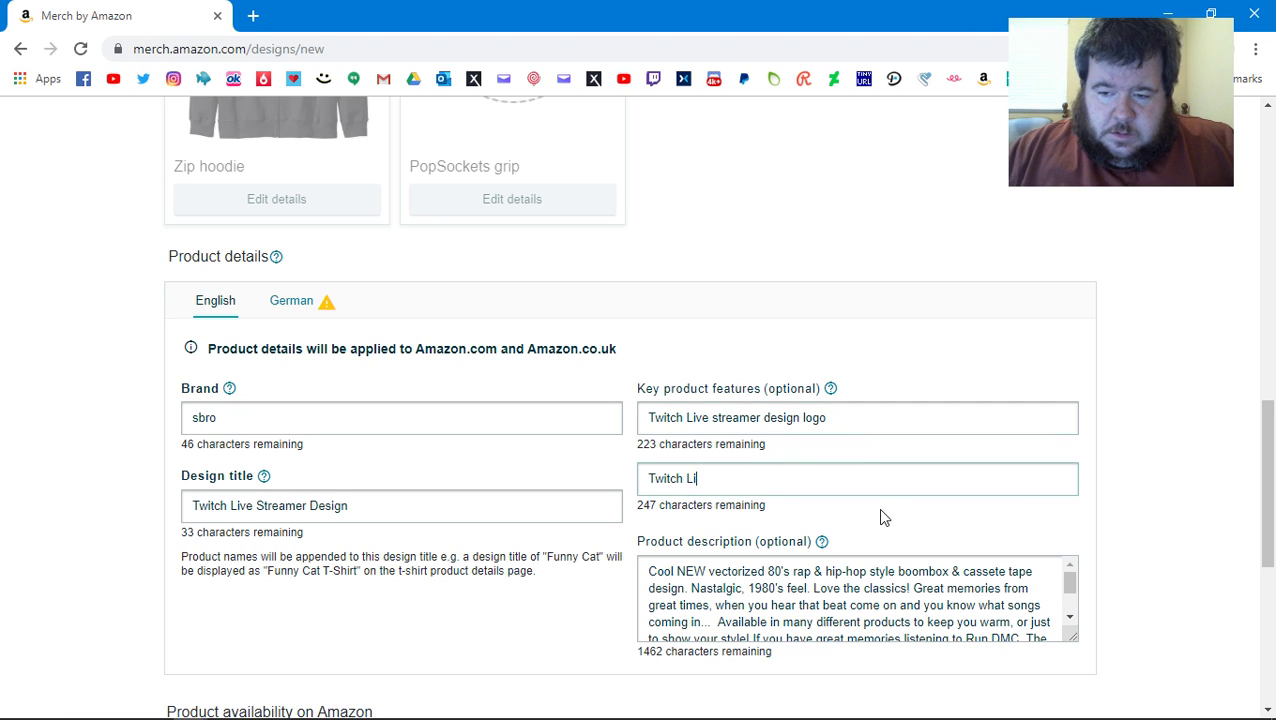
pyautogui.write('vest')
pyautogui.press('BackSpace')
pyautogui.press('BackSpace')
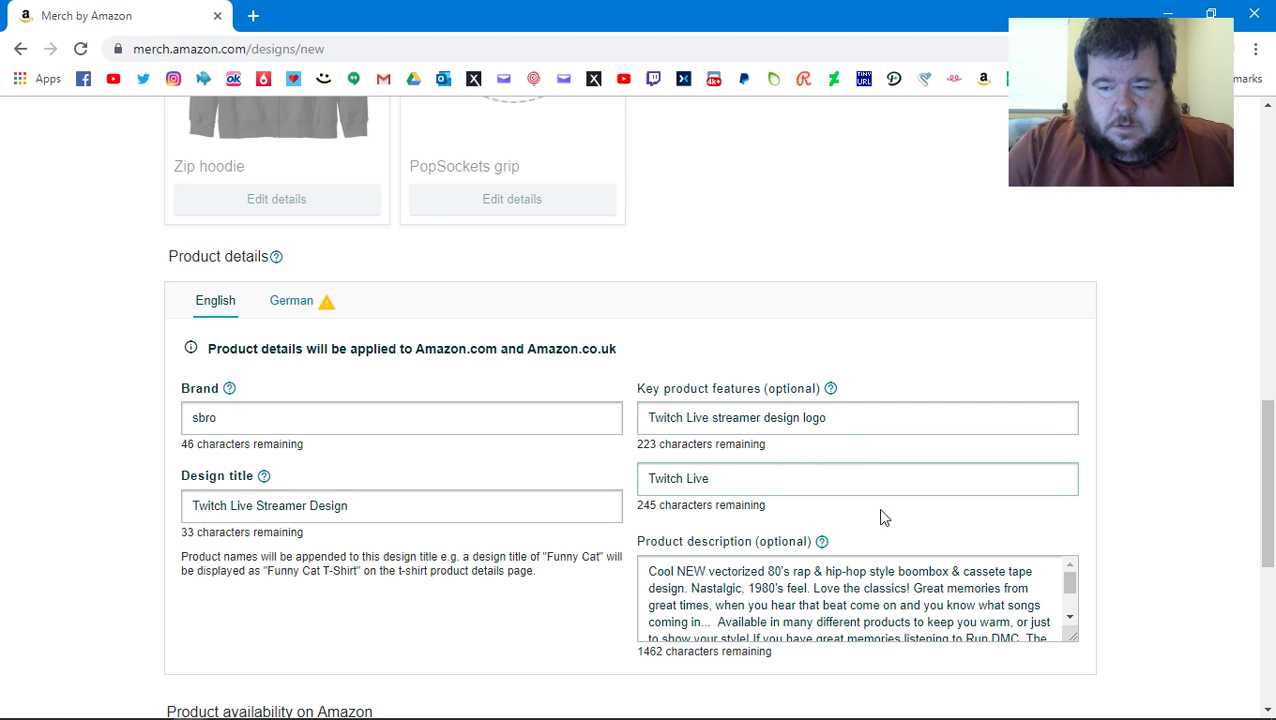
pyautogui.write('Stre')
pyautogui.press('BackSpace')
pyautogui.press('BackSpace')
pyautogui.press('BackSpace')
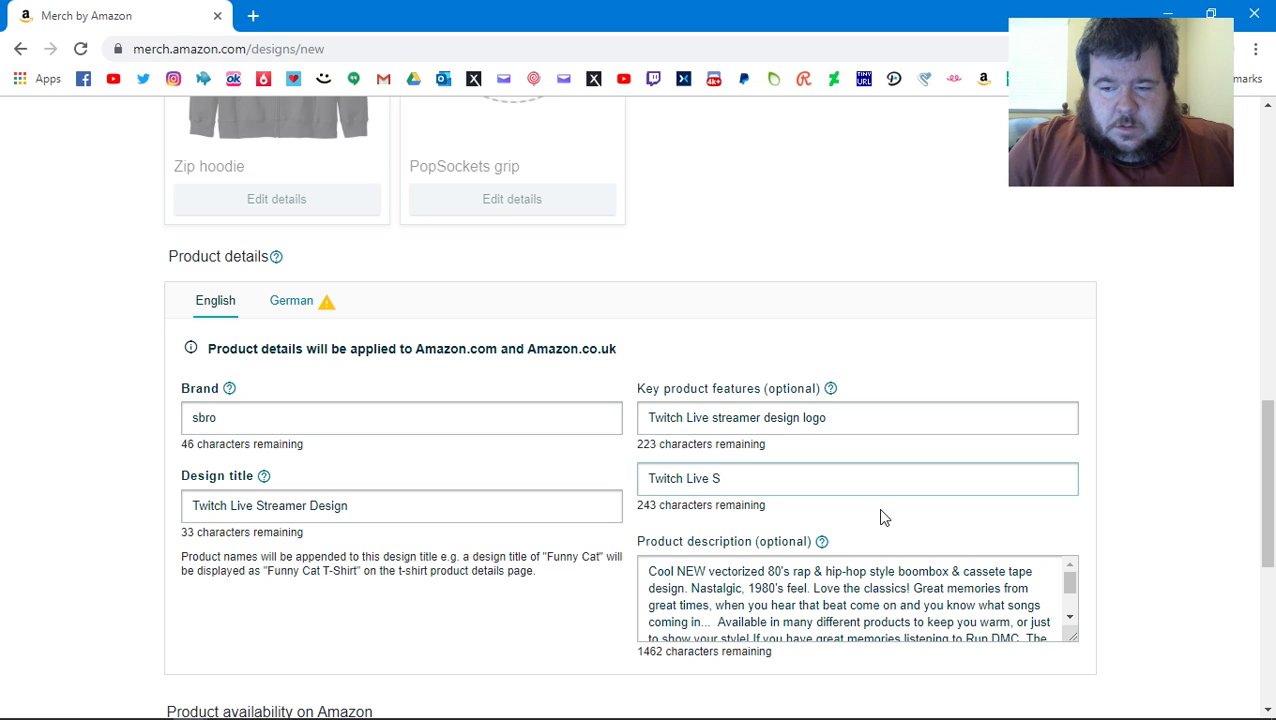
pyautogui.write('treame')
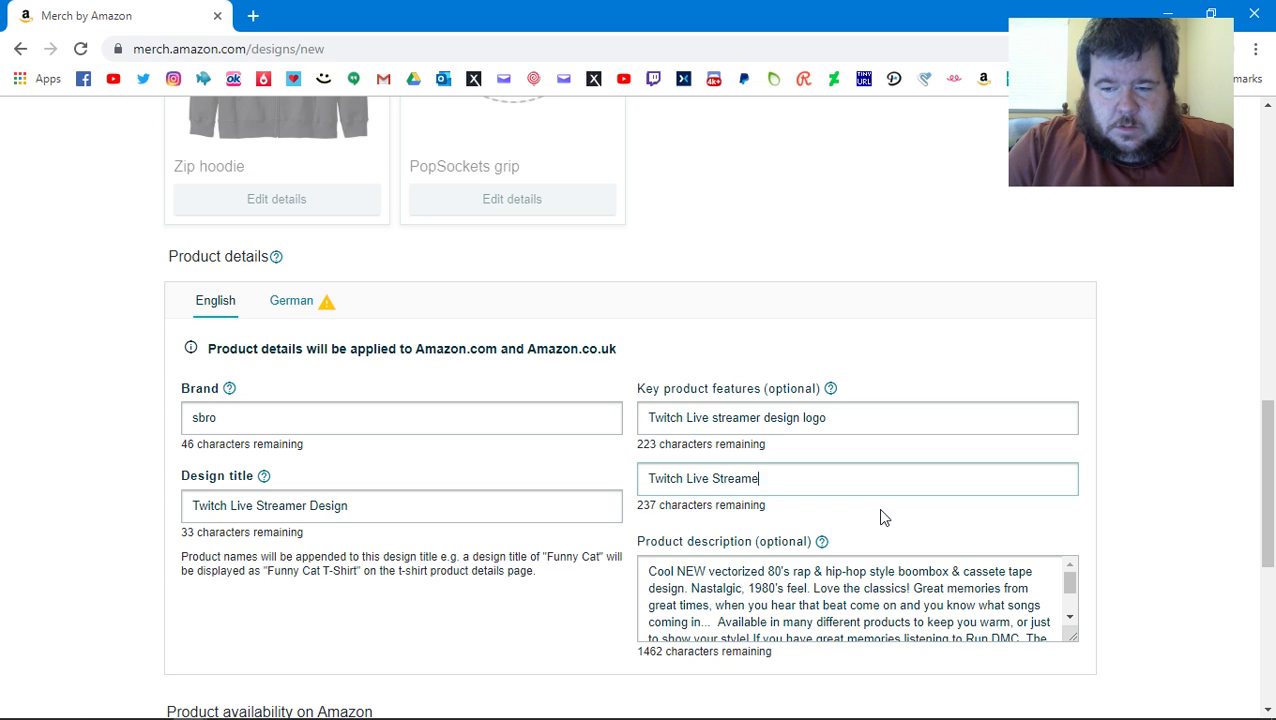
pyautogui.write('r')
# Clear all text from the second key product feature
pyautogui.press('BackSpace')
pyautogui.press('BackSpace')
pyautogui.press('BackSpace')
pyautogui.press('BackSpace')
pyautogui.press('BackSpace')
pyautogui.press('BackSpace')
pyautogui.press('BackSpace')
pyautogui.press('BackSpace')
pyautogui.press('BackSpace')
pyautogui.press('BackSpace')
pyautogui.press('BackSpace')
pyautogui.press('BackSpace')
pyautogui.press('BackSpace')
pyautogui.press('BackSpace')
pyautogui.press('BackSpace')
pyautogui.press('BackSpace')
pyautogui.press('BackSpace')
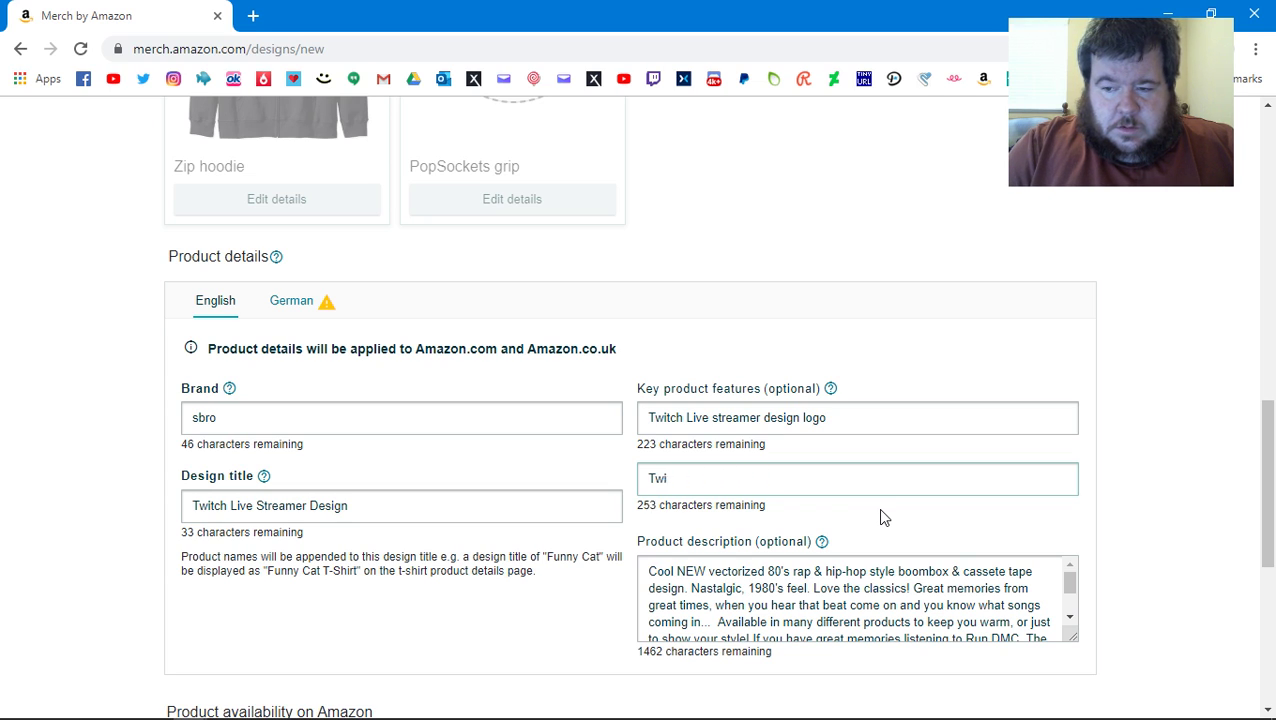
pyautogui.press('BackSpace')
pyautogui.press('BackSpace')
pyautogui.press('BackSpace')
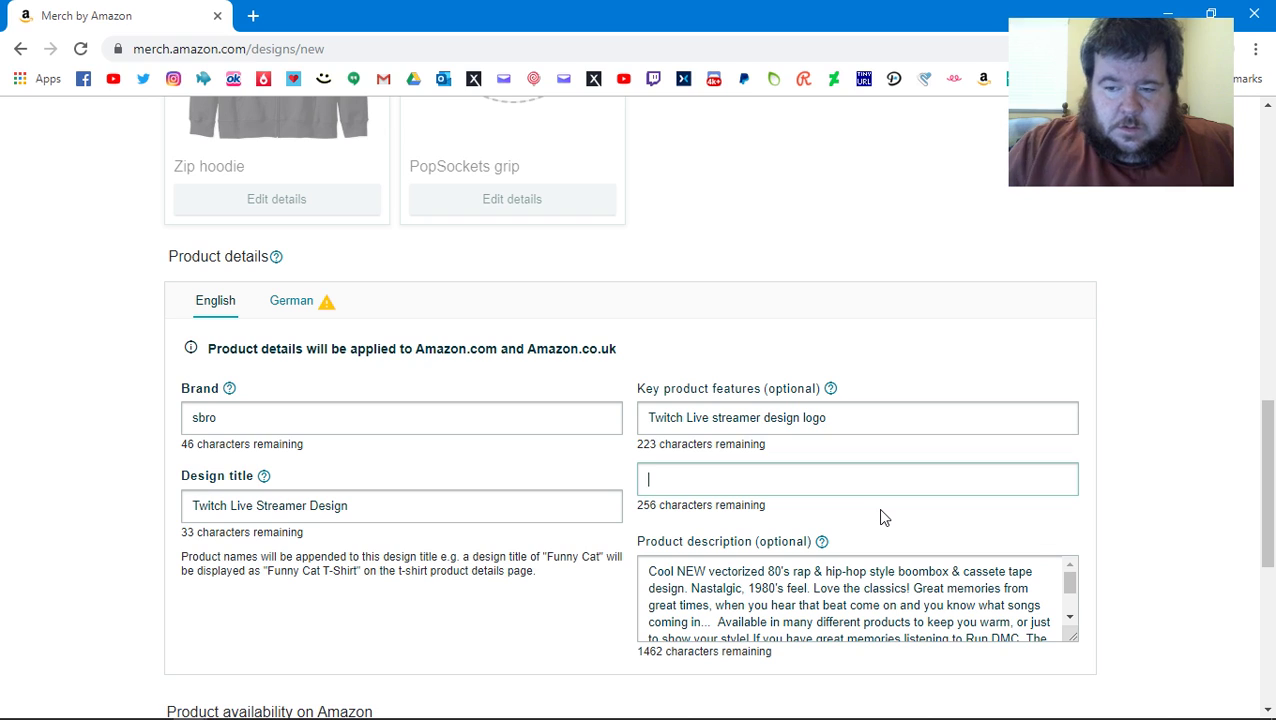
# Extend the first key product feature after "logo" with "for people who livestrem like I do! Show"
pyautogui.click(852, 418)
pyautogui.press('BackSpace')
pyautogui.press('BackSpace')
pyautogui.press('BackSpace')
pyautogui.press('BackSpace')
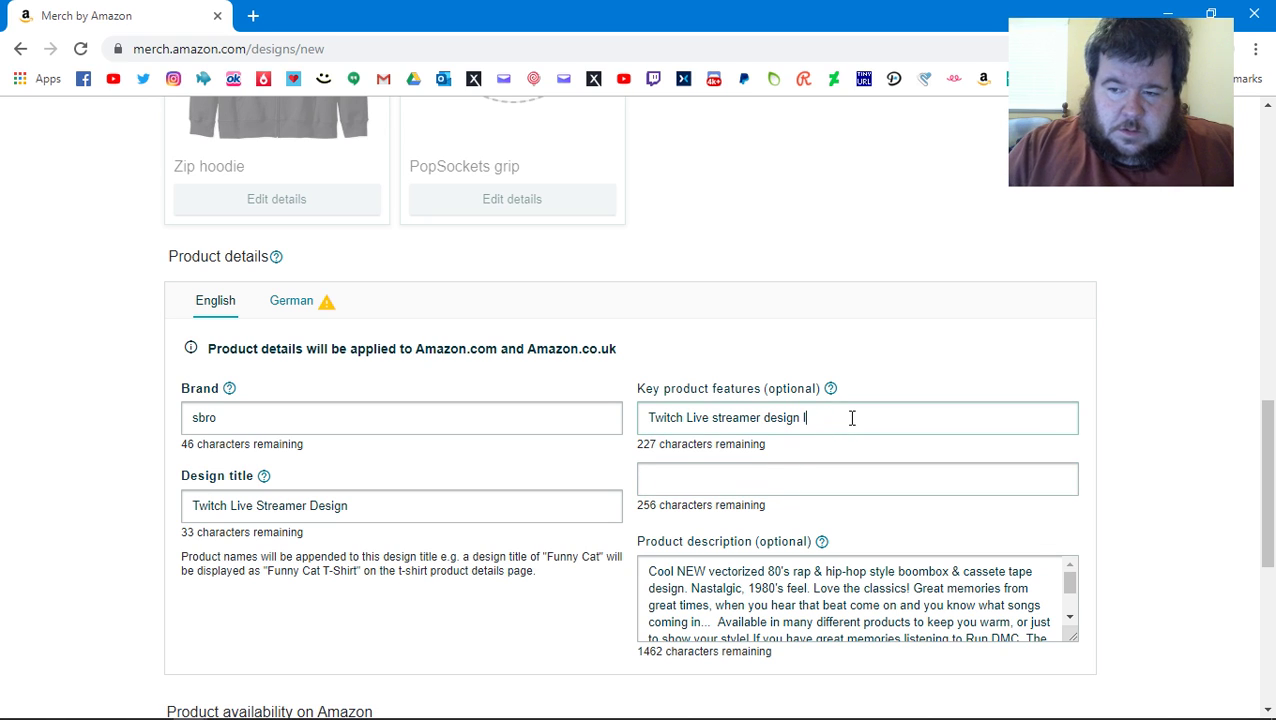
pyautogui.write('ogo fo')
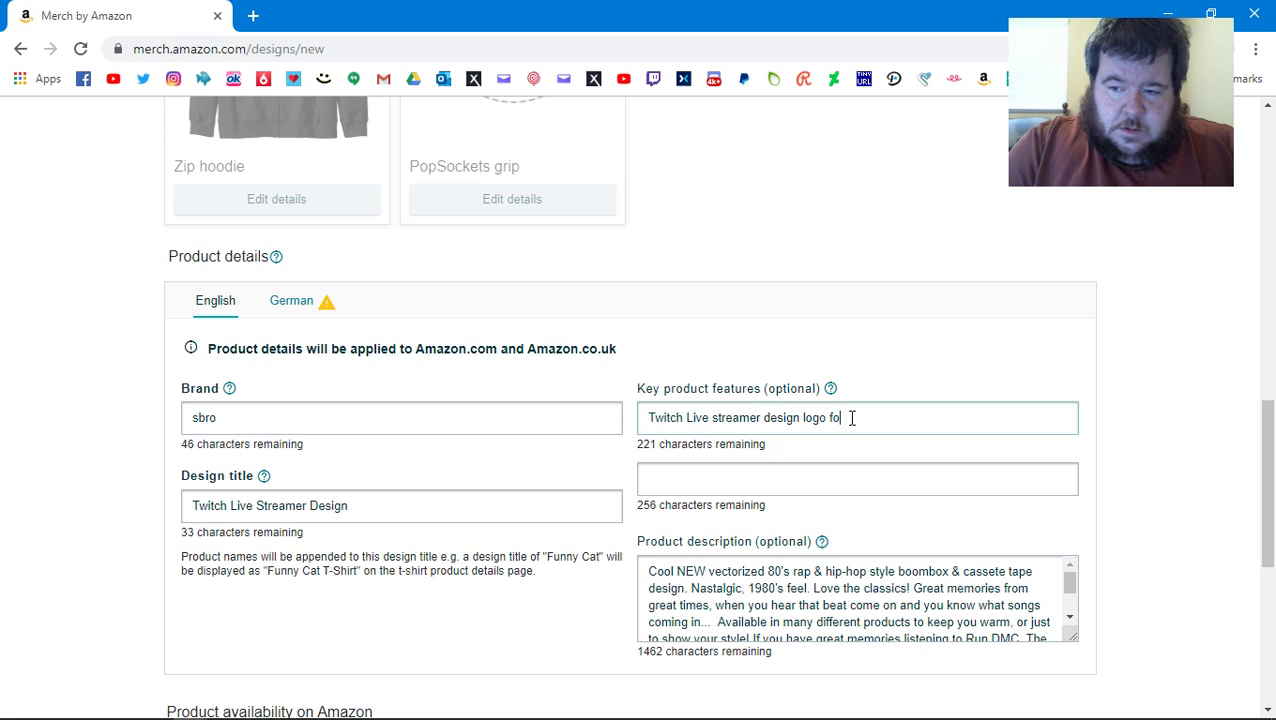
pyautogui.write('r geople who l')
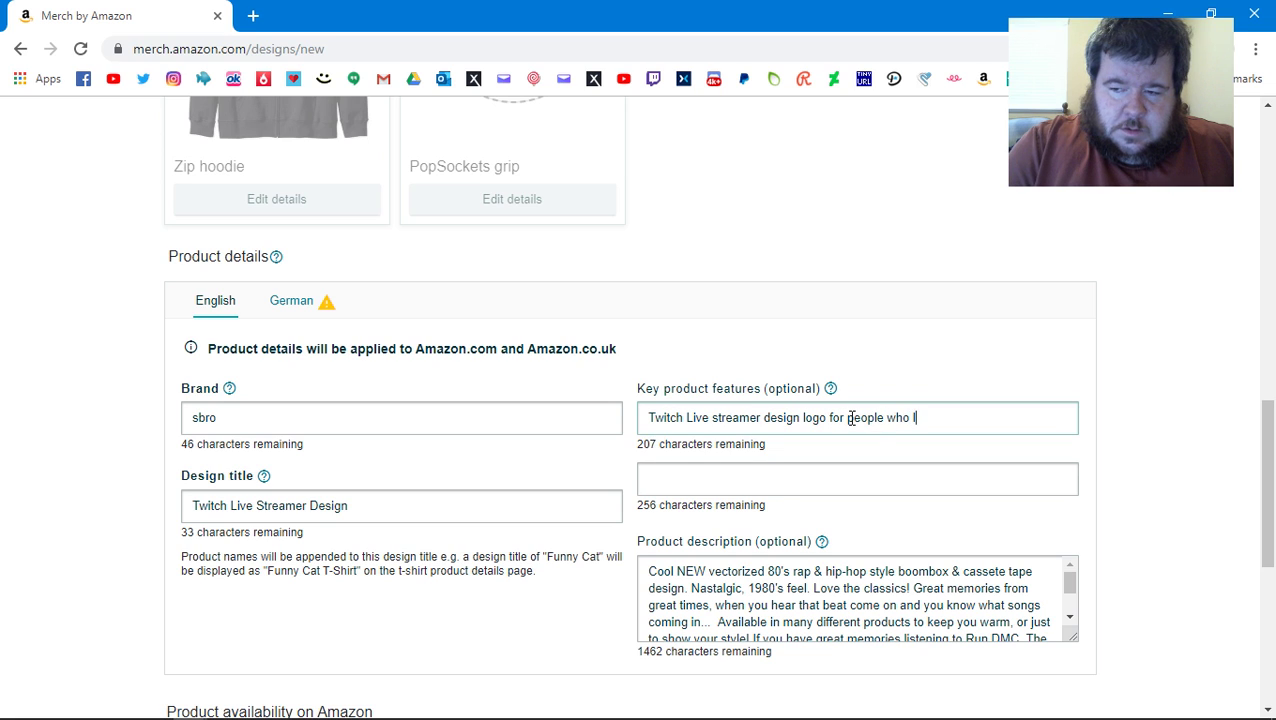
pyautogui.write('ivestrem ')
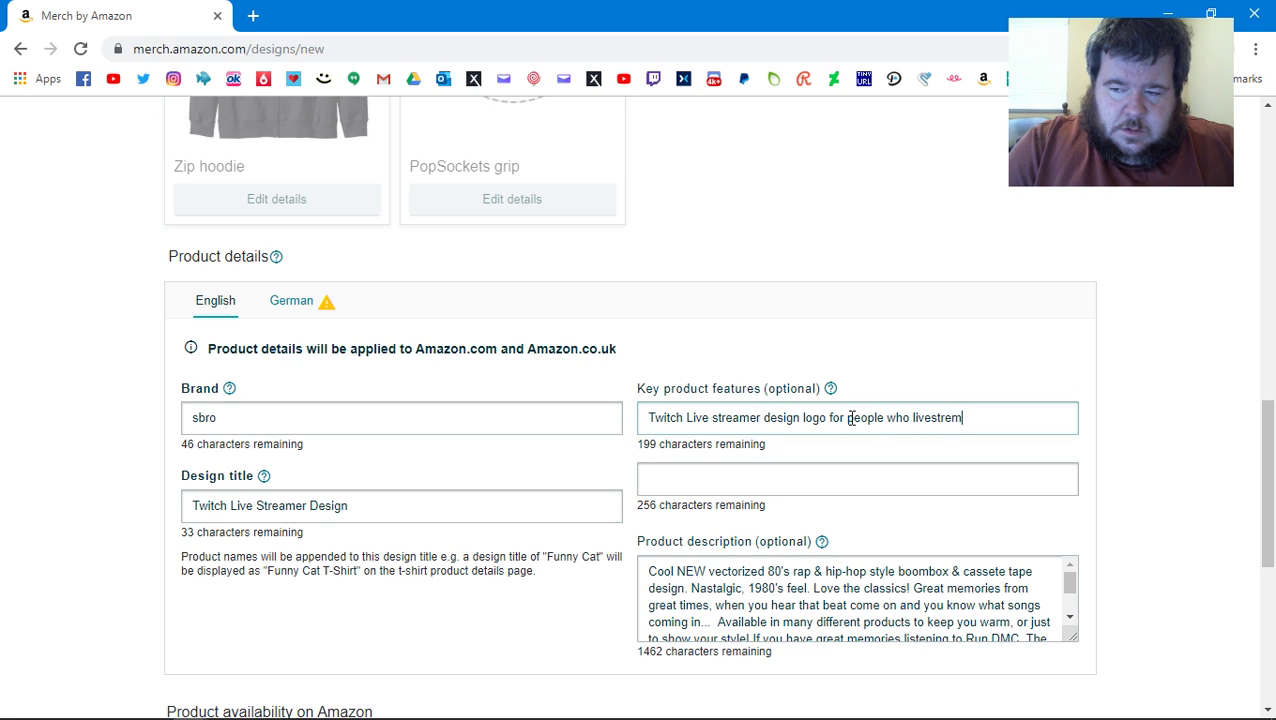
pyautogui.write('like I do')
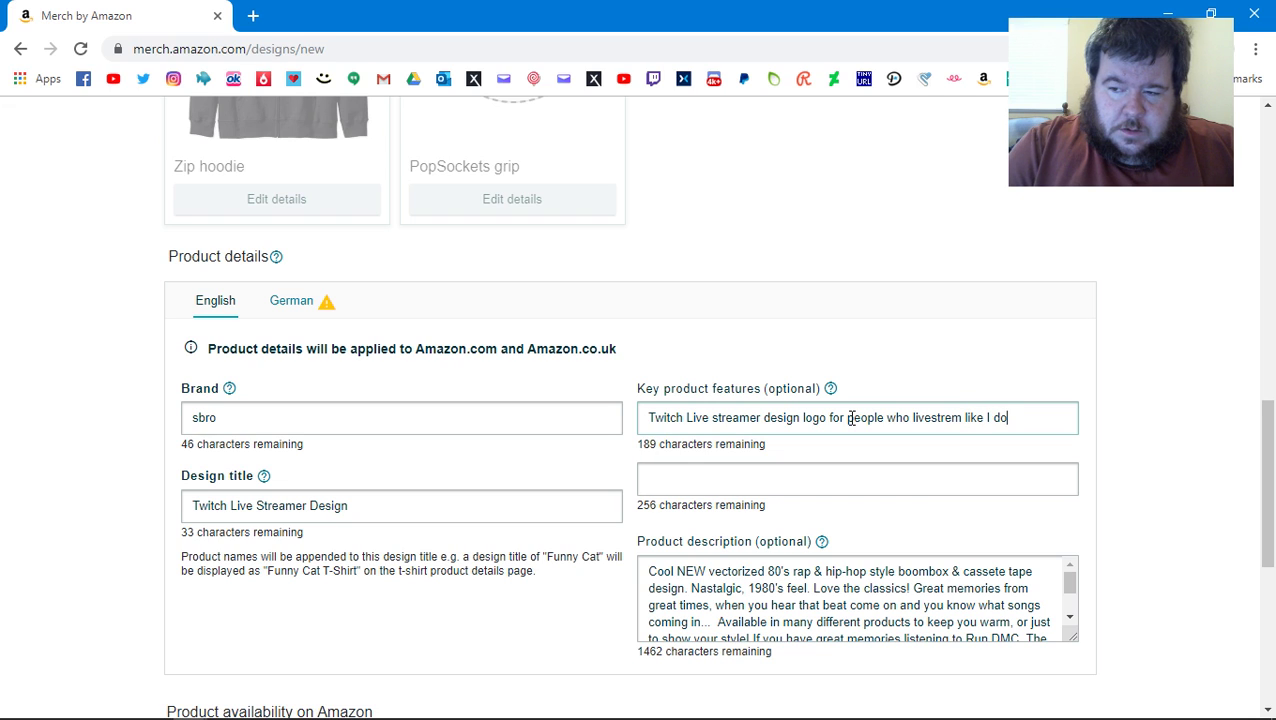
pyautogui.press('BackSpace')
pyautogui.press('BackSpace')
pyautogui.write('do! Show')
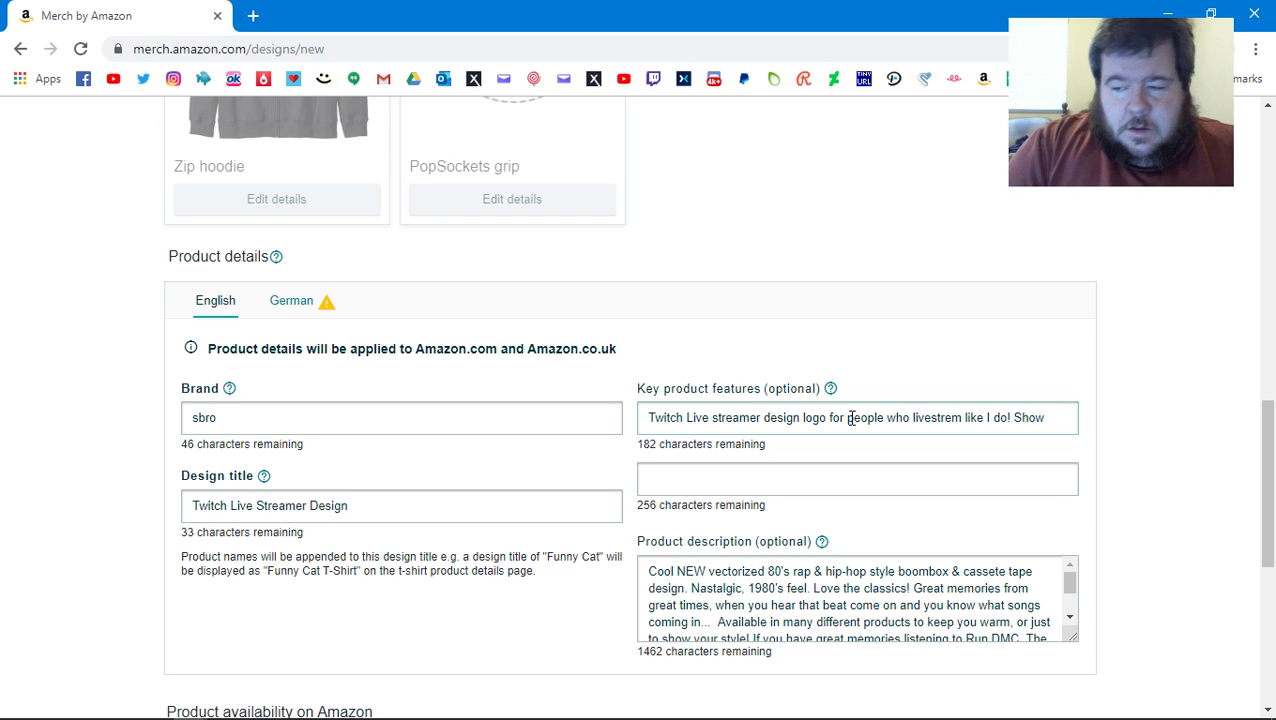
# Continue the first key product feature after "Show" with "people where you go live with this cool NEW design!"
pyautogui.write('people ')
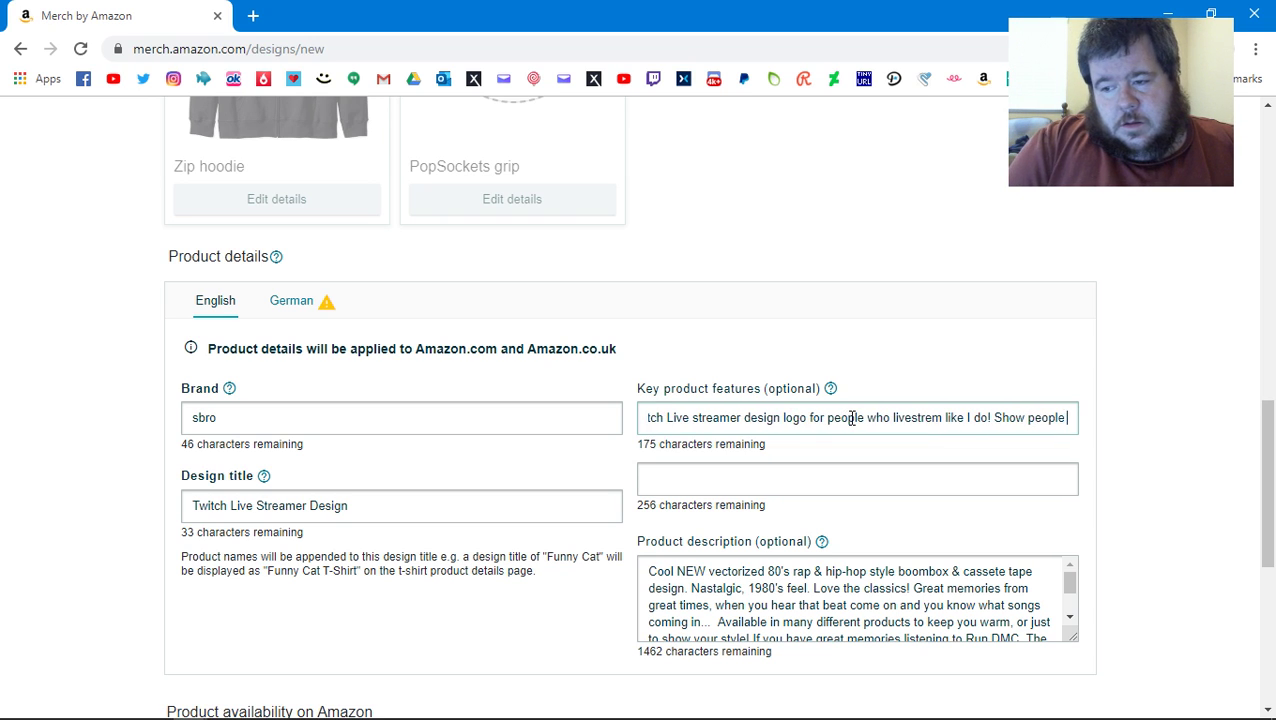
pyautogui.write('where you go liv')
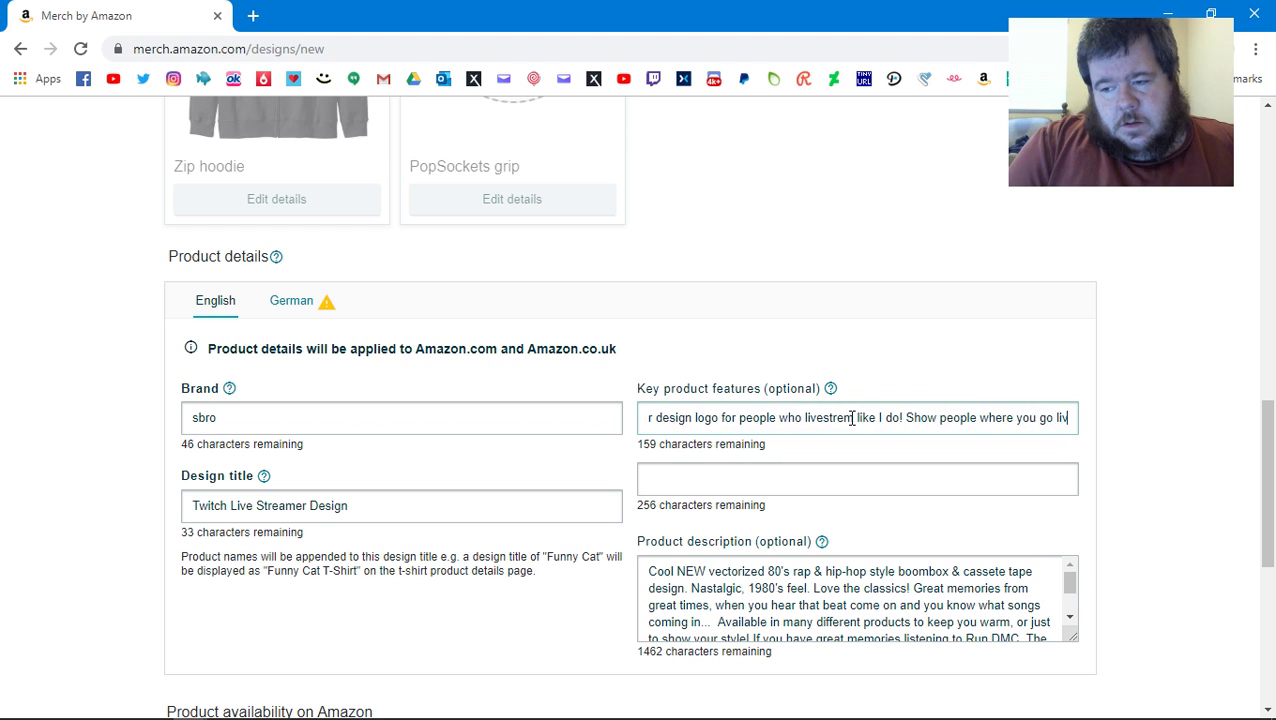
pyautogui.write('e with this ')
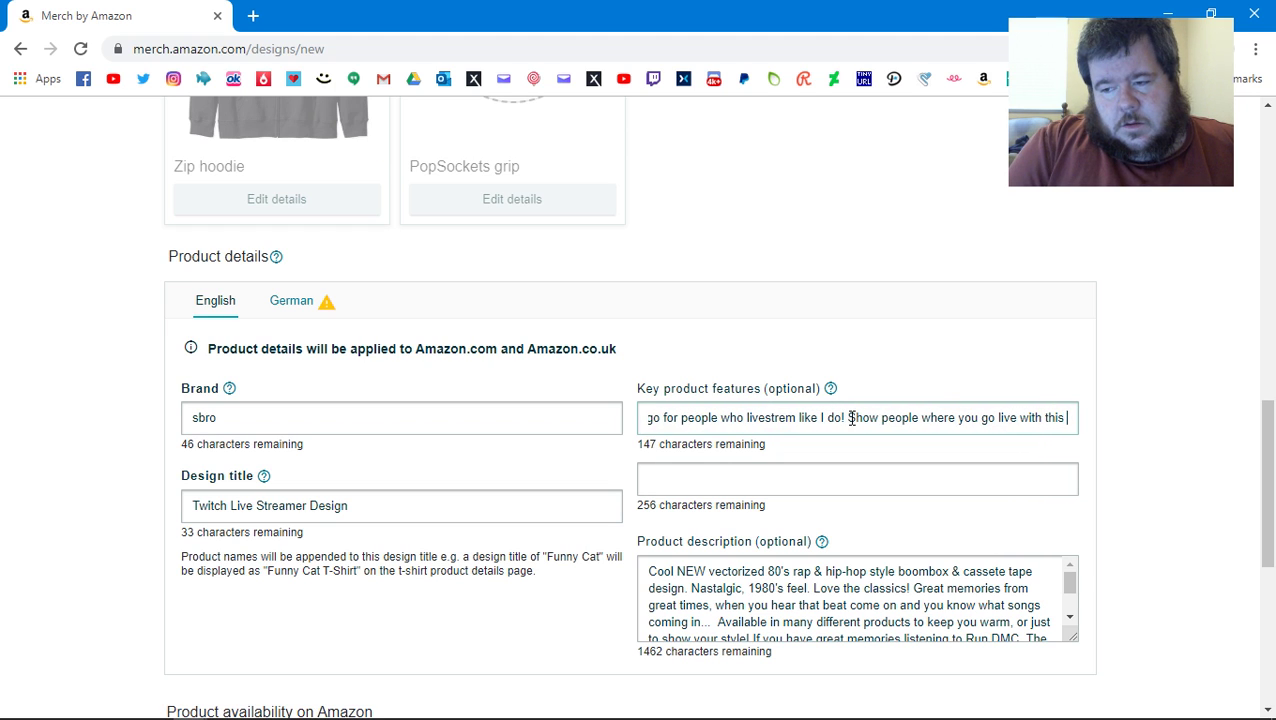
pyautogui.write('cool NEW ')
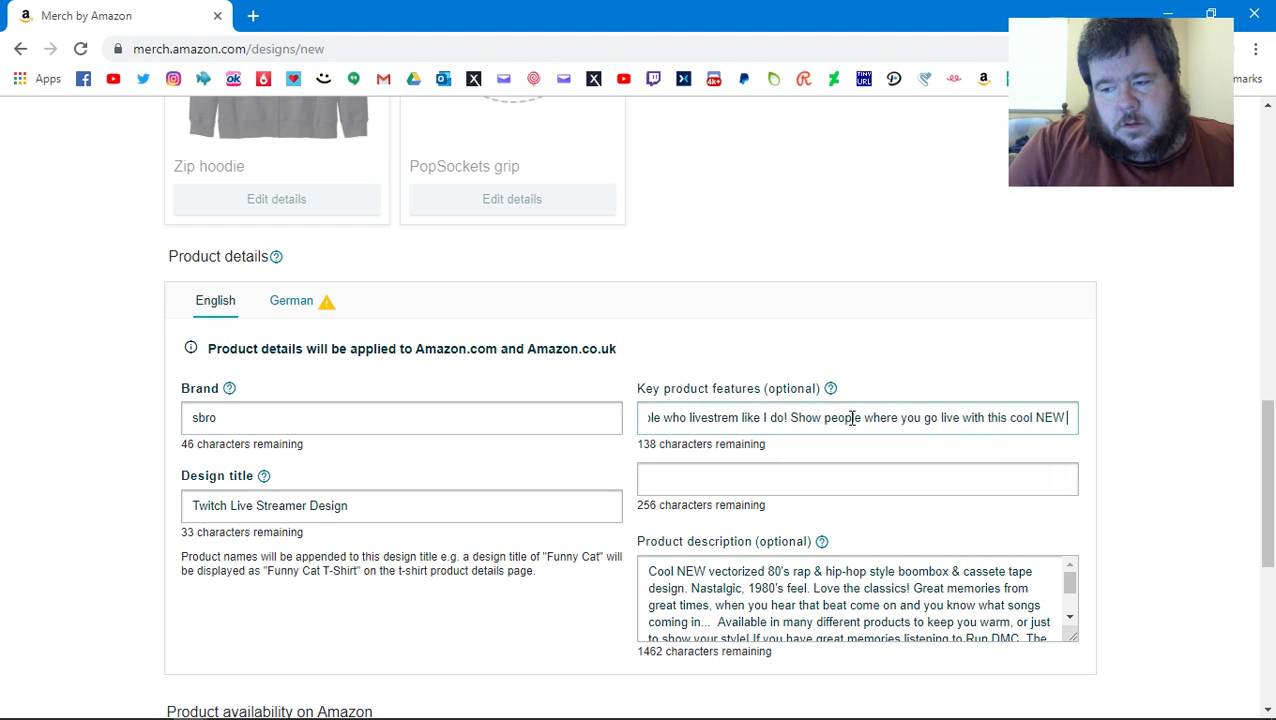
pyautogui.write('cesign! ')
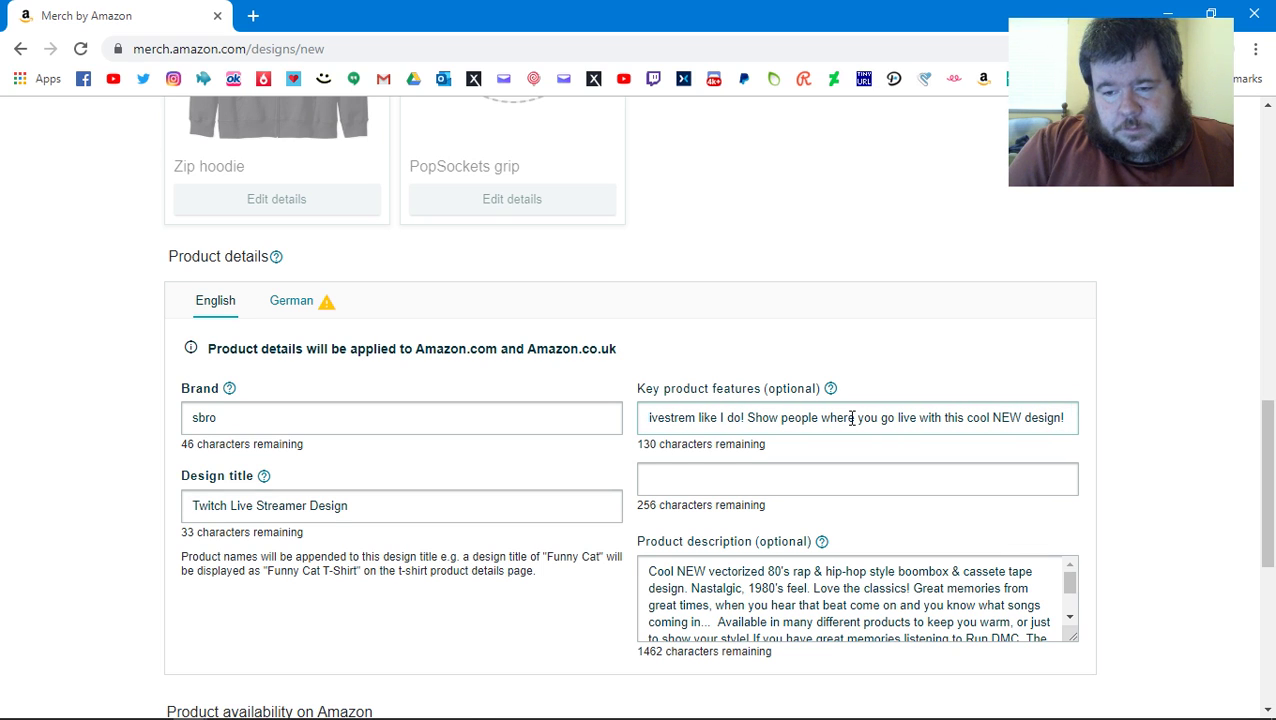
# Finish the first key product feature with the sentence "Let people know where you're at online!"
pyautogui.write('Let p')
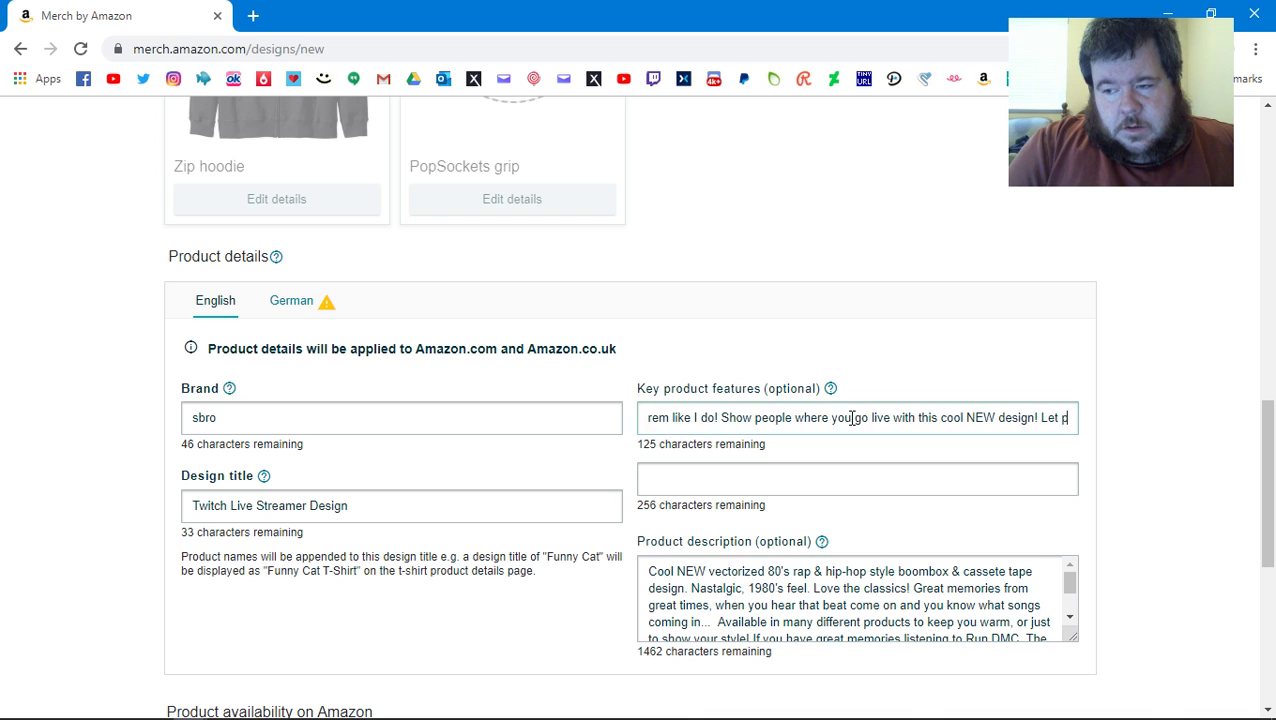
pyautogui.write('eople know ab')
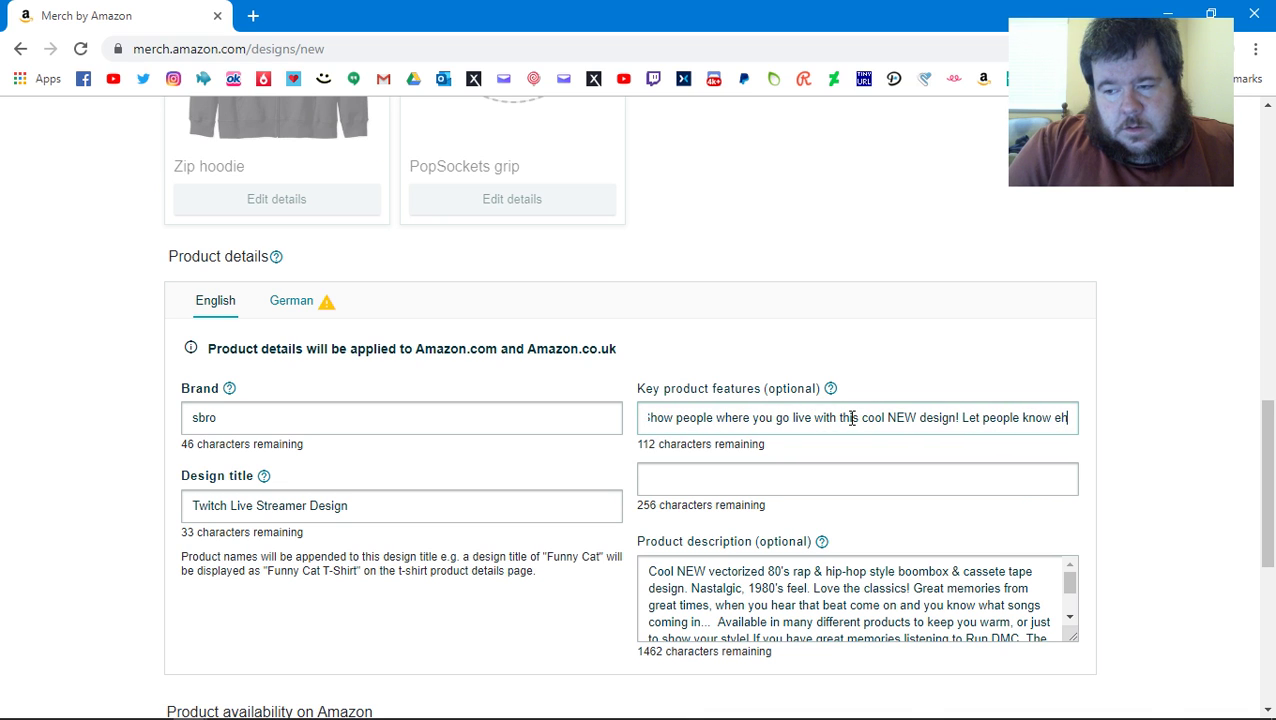
pyautogui.press('BackSpace')
pyautogui.press('BackSpace')
pyautogui.write("where you're ")
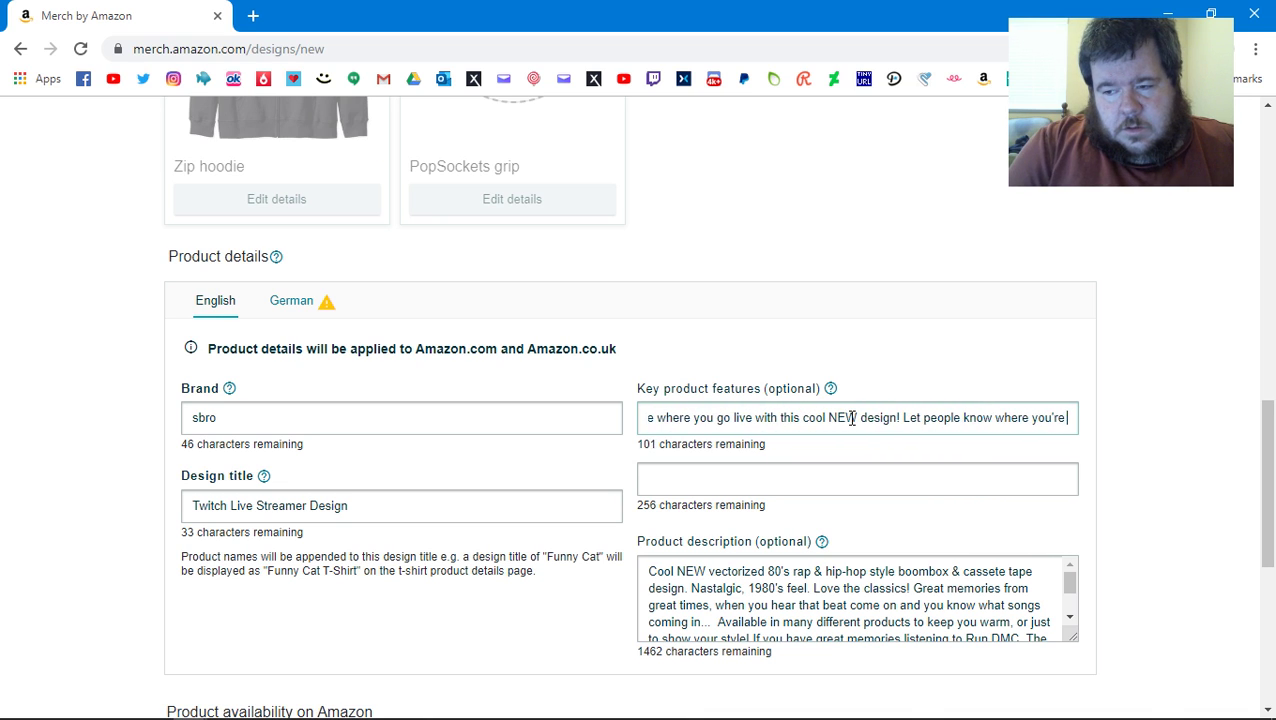
pyautogui.write('at online!')
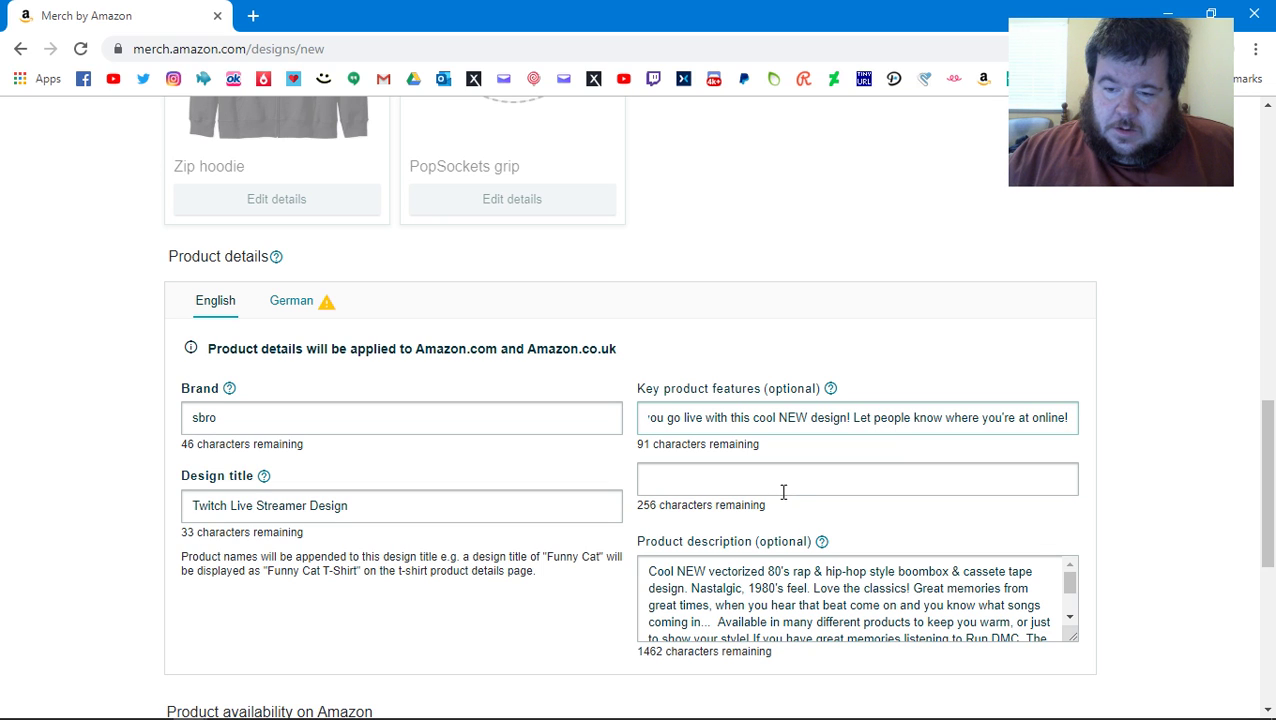
# Replace the boombox product description with "Cool NEW" followed by a copy of the first key product feature's full text
pyautogui.tripleClick(789, 420)
pyautogui.rightClick(785, 426)
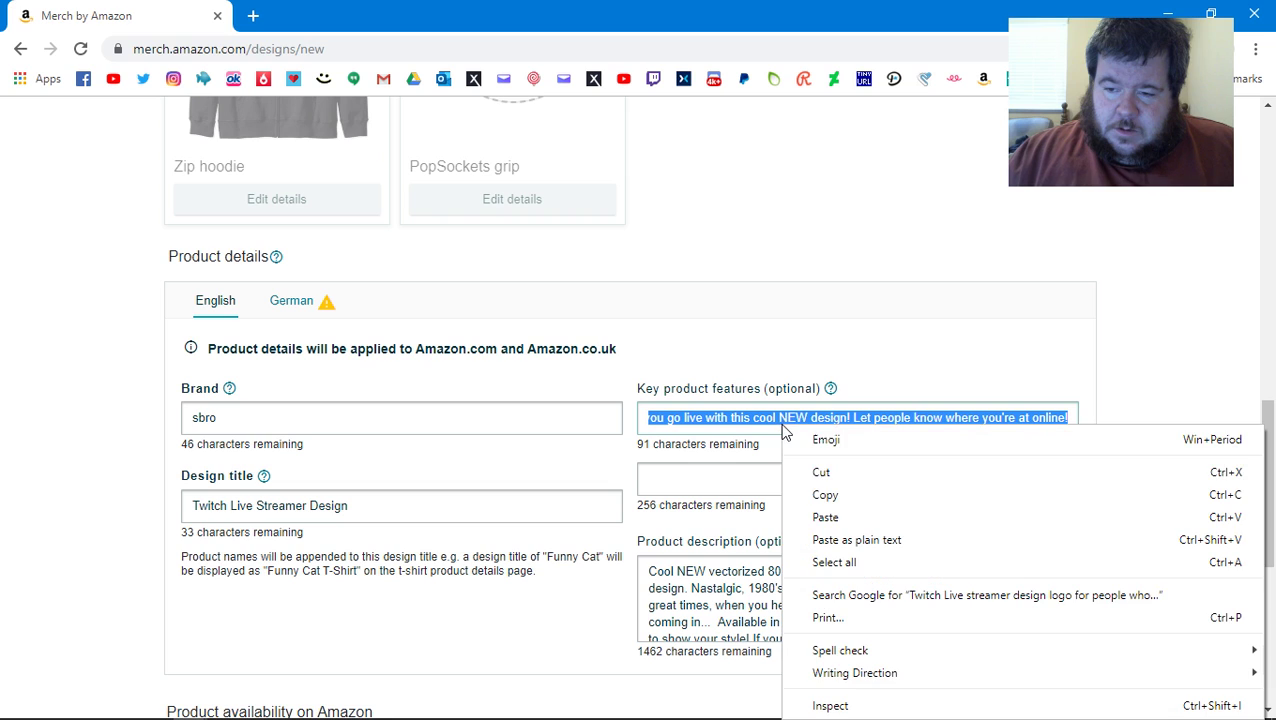
pyautogui.click(830, 494)
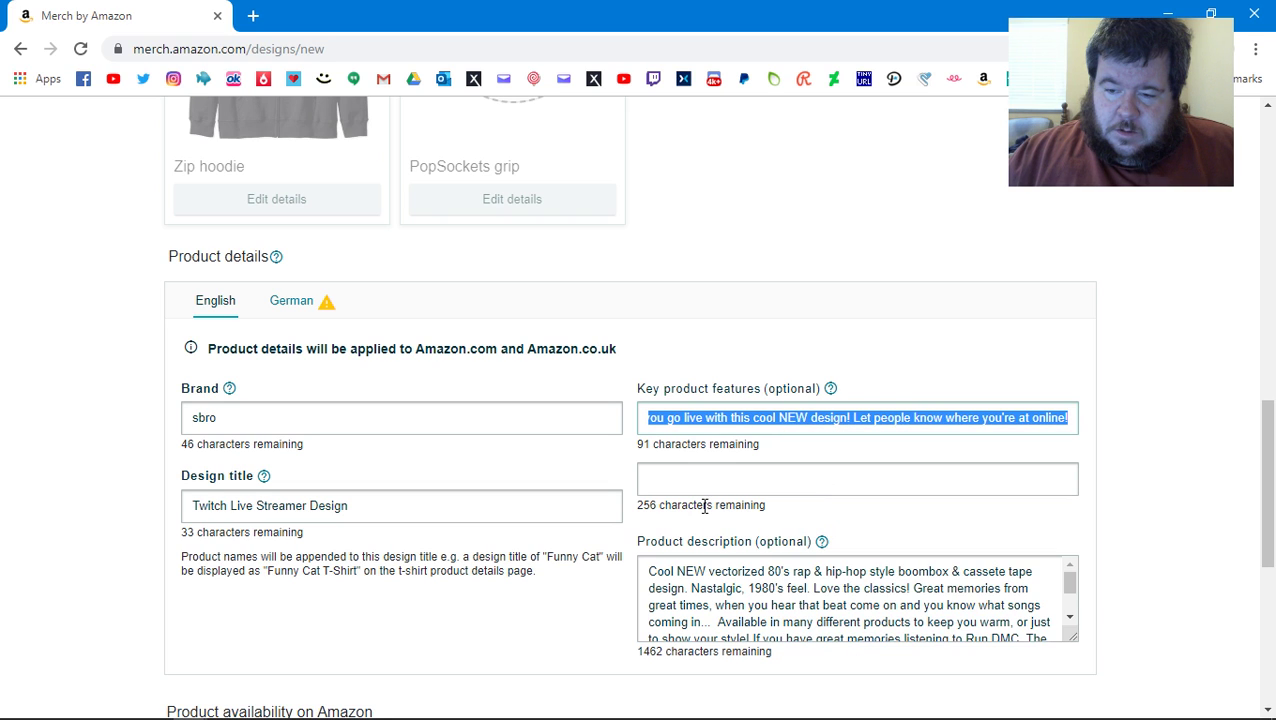
pyautogui.click(710, 490)
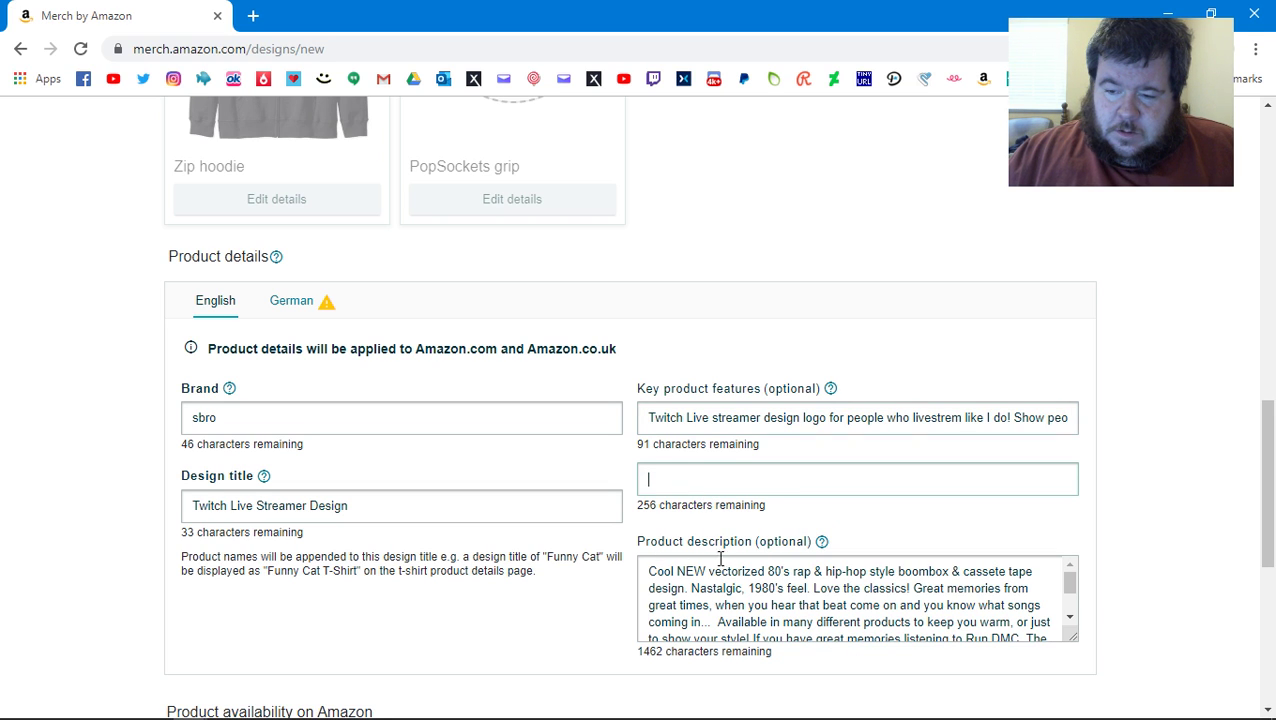
pyautogui.moveTo(710, 570); pyautogui.dragTo(960, 709)
pyautogui.scroll(3, 766, 345)
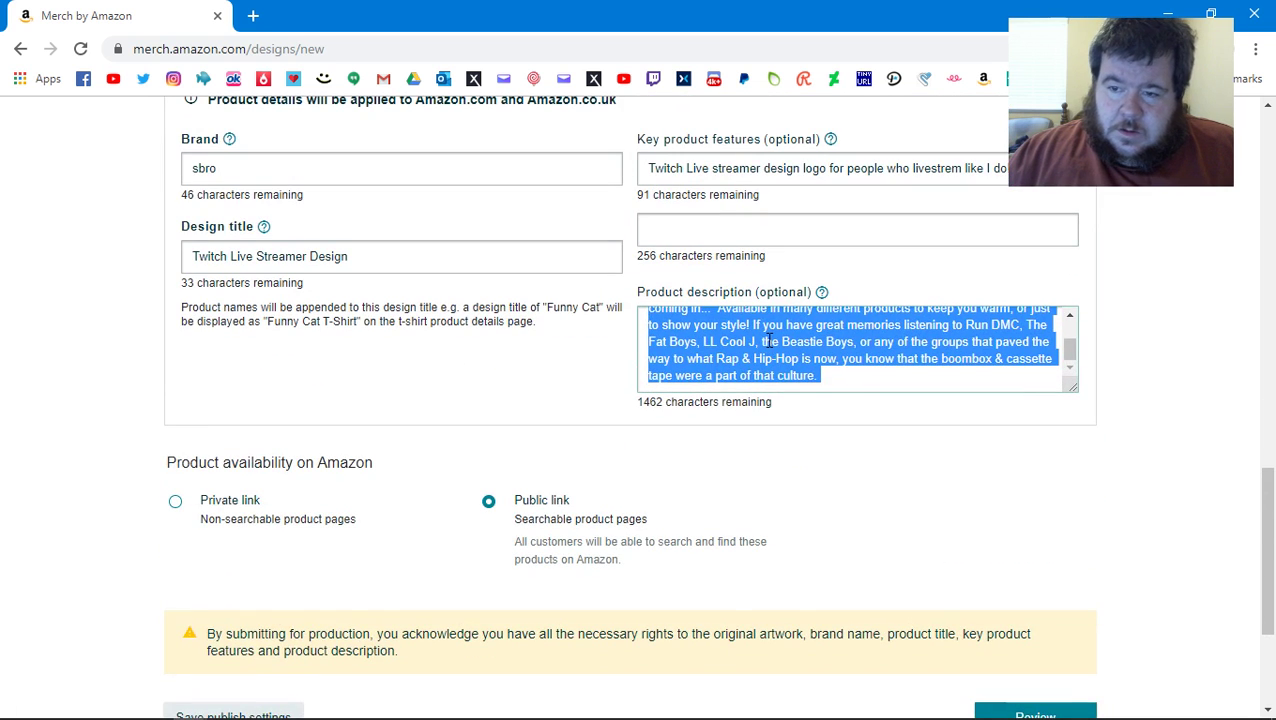
pyautogui.write('Cool NEW')
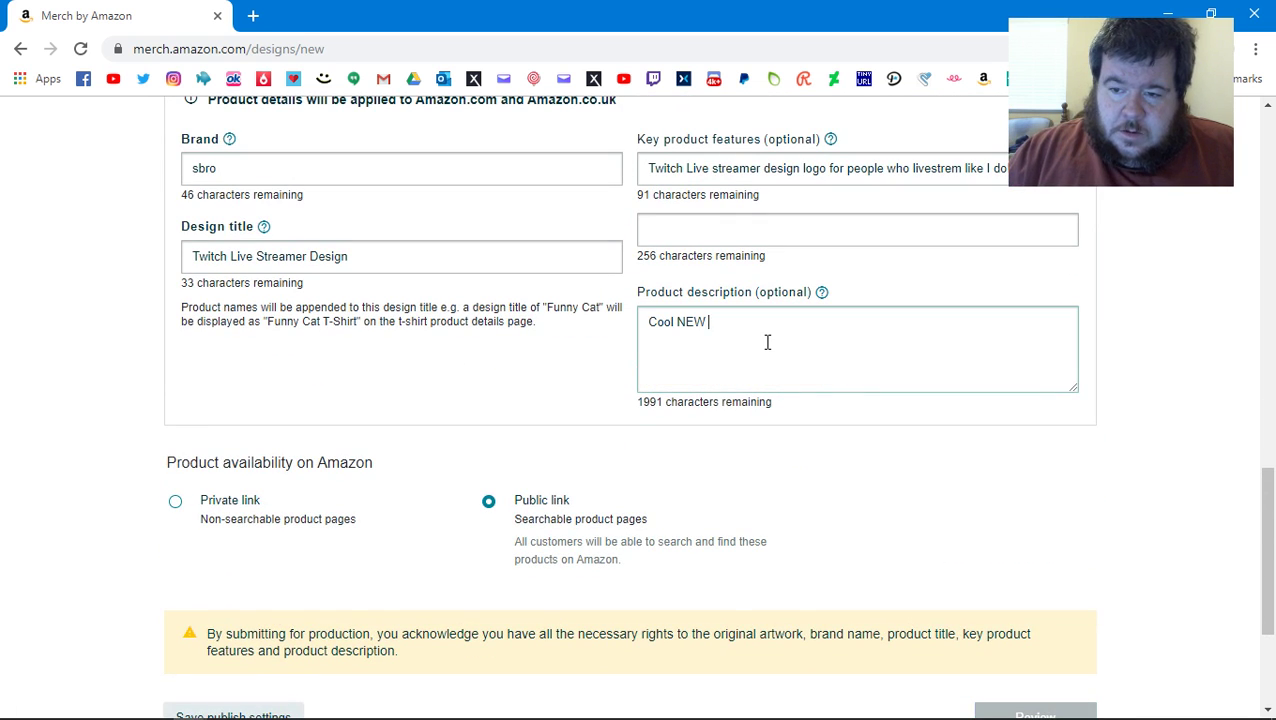
pyautogui.hotkey('ctrl', 'v')
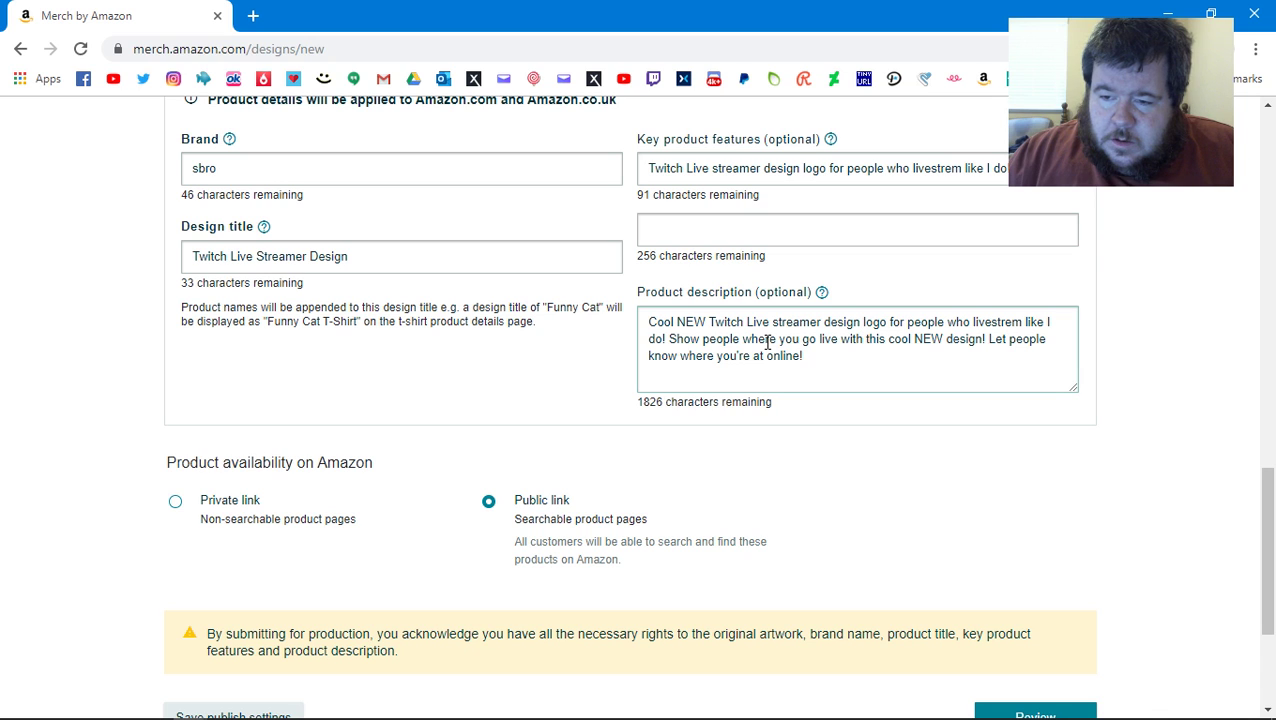
# Replace the exclamation mark ending the product description with ", where they can find you!"
pyautogui.press('BackSpace')
pyautogui.write('.')
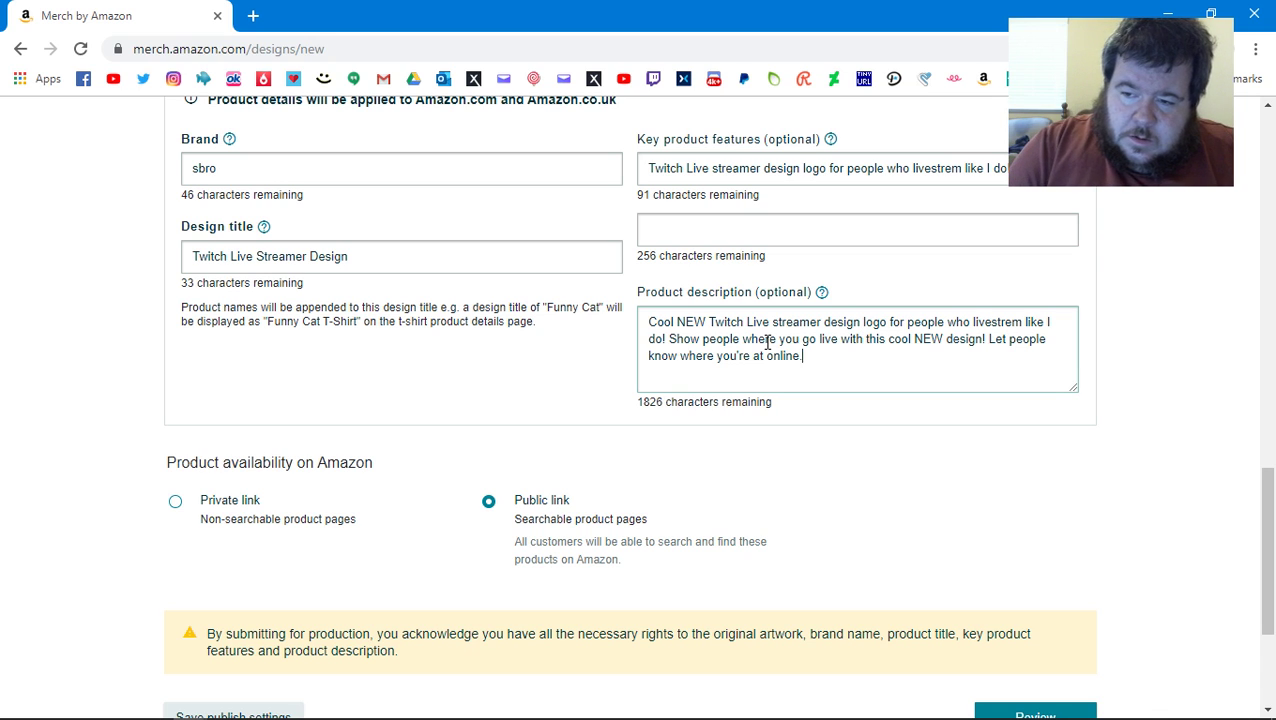
pyautogui.press('BackSpace')
pyautogui.press('BackSpace')
pyautogui.write(', ')
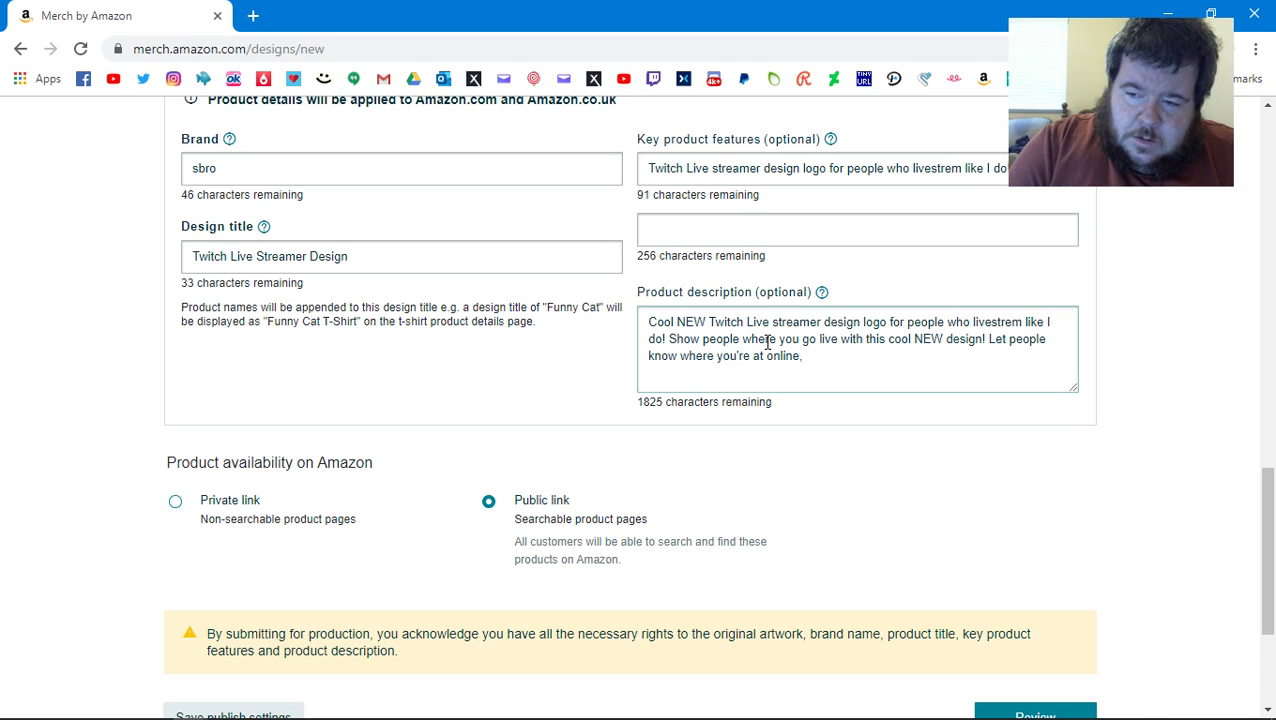
pyautogui.write('where they can ')
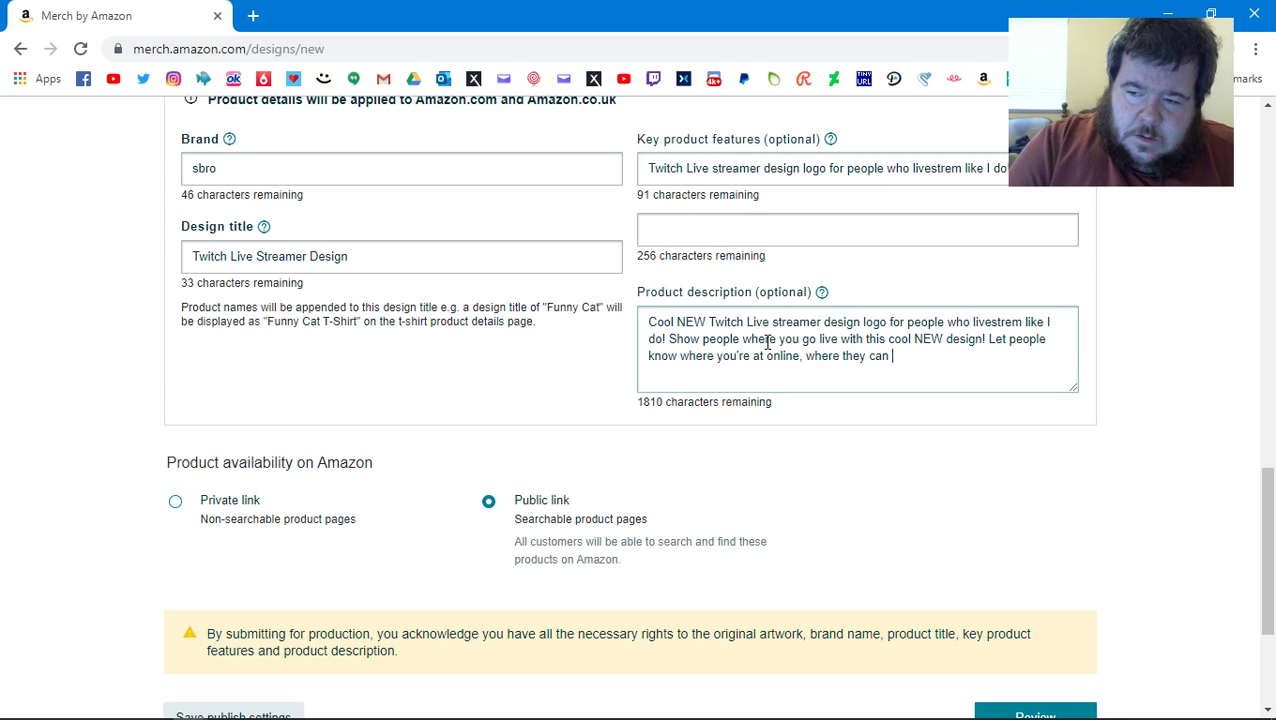
pyautogui.write('find yoou')
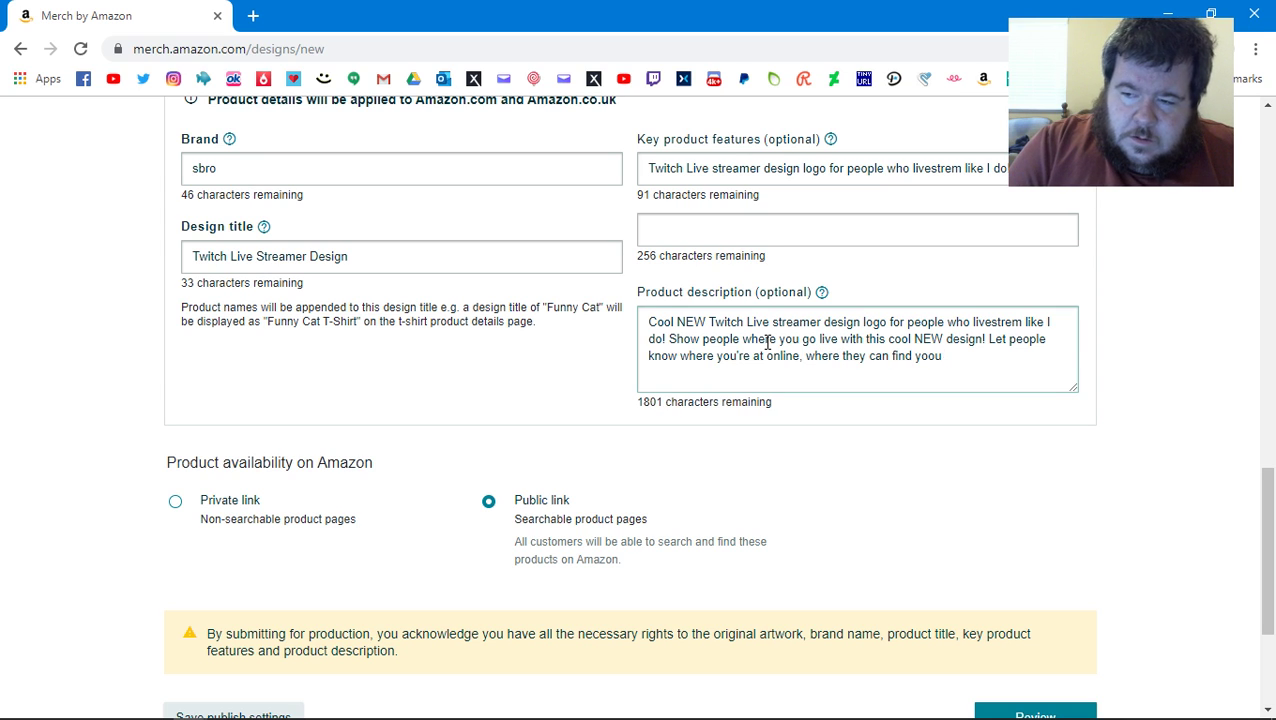
pyautogui.press('BackSpace')
pyautogui.press('BackSpace')
pyautogui.write('u!')
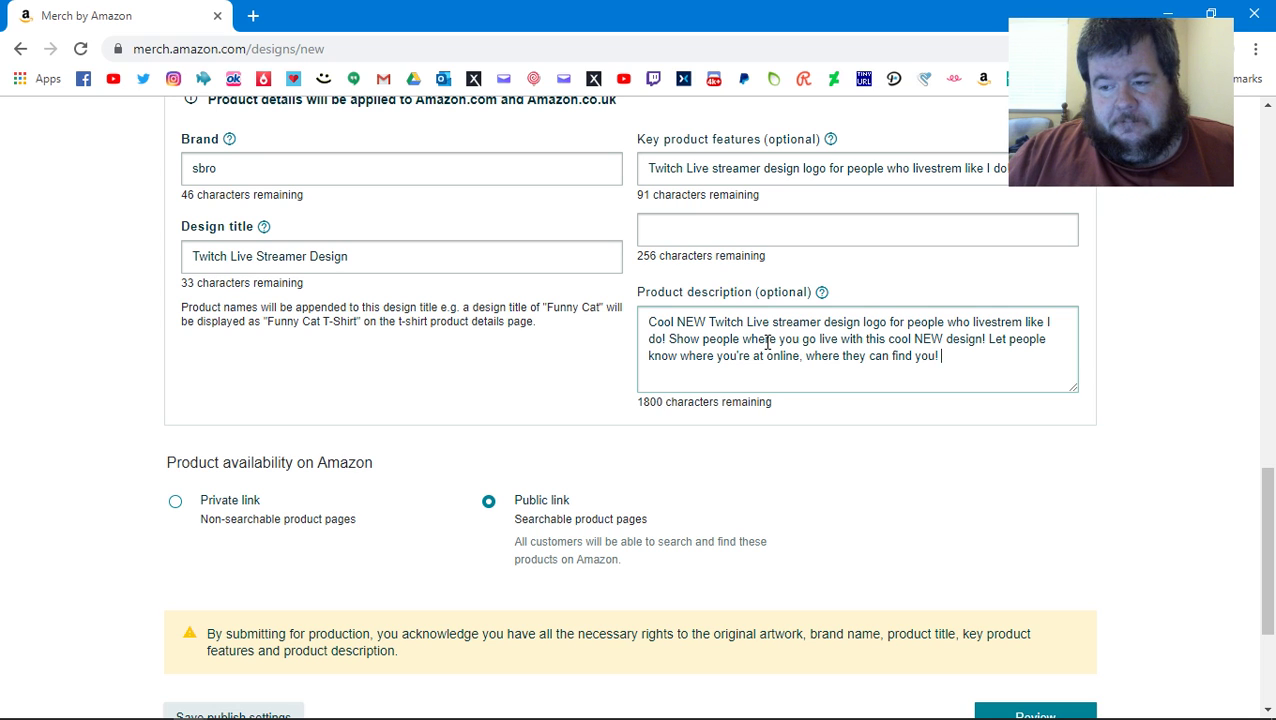
# Append "It's REALLY tough to get a following, so" to the end of the product description
pyautogui.write('It')
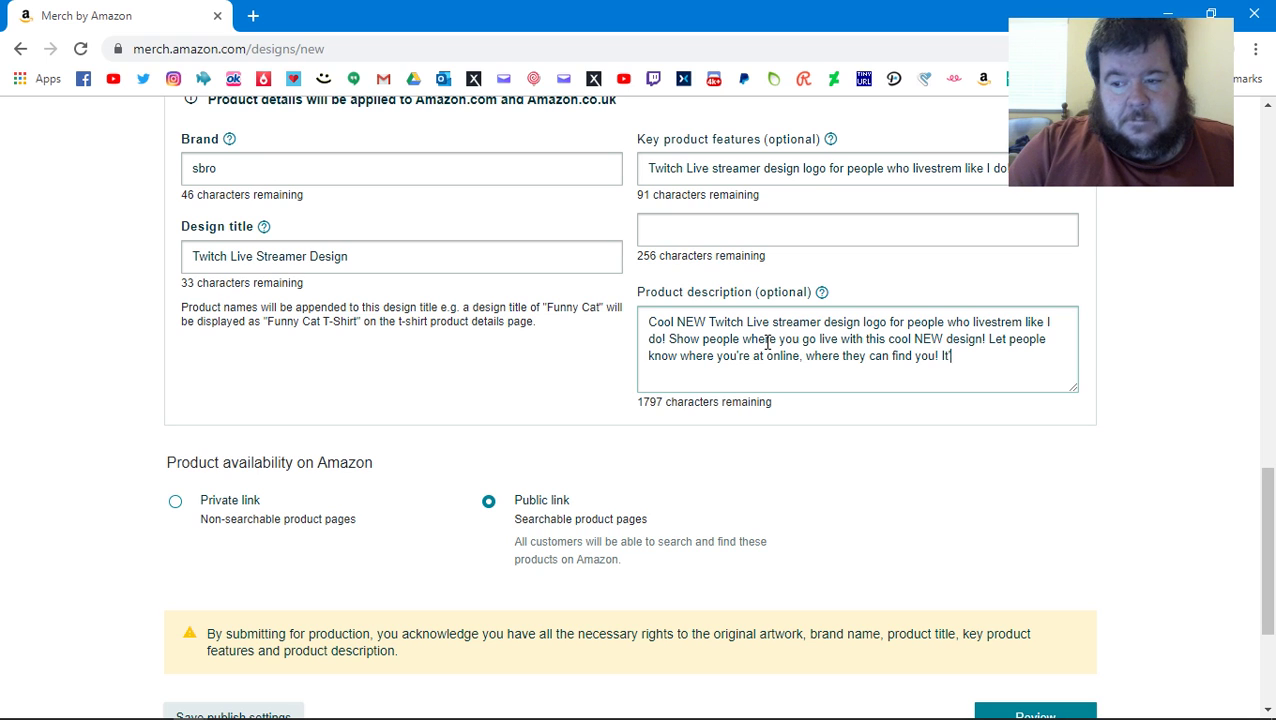
pyautogui.write("'s REA")
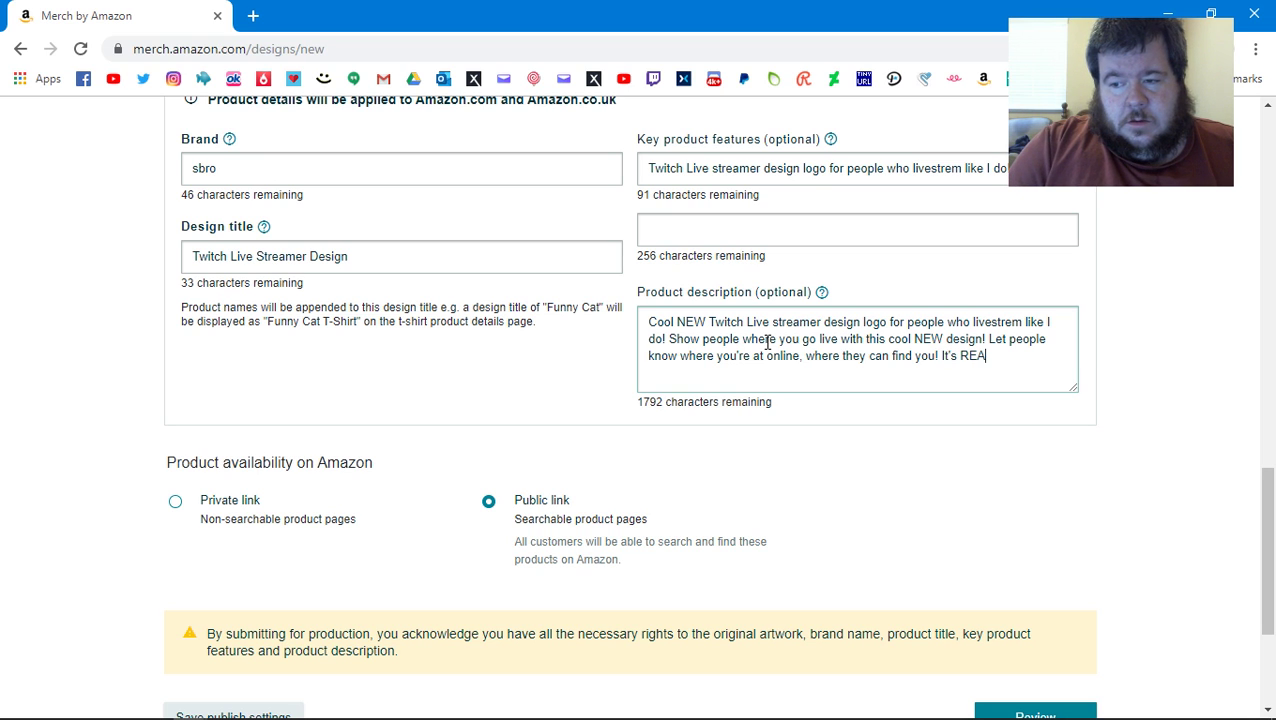
pyautogui.write('LLY tough')
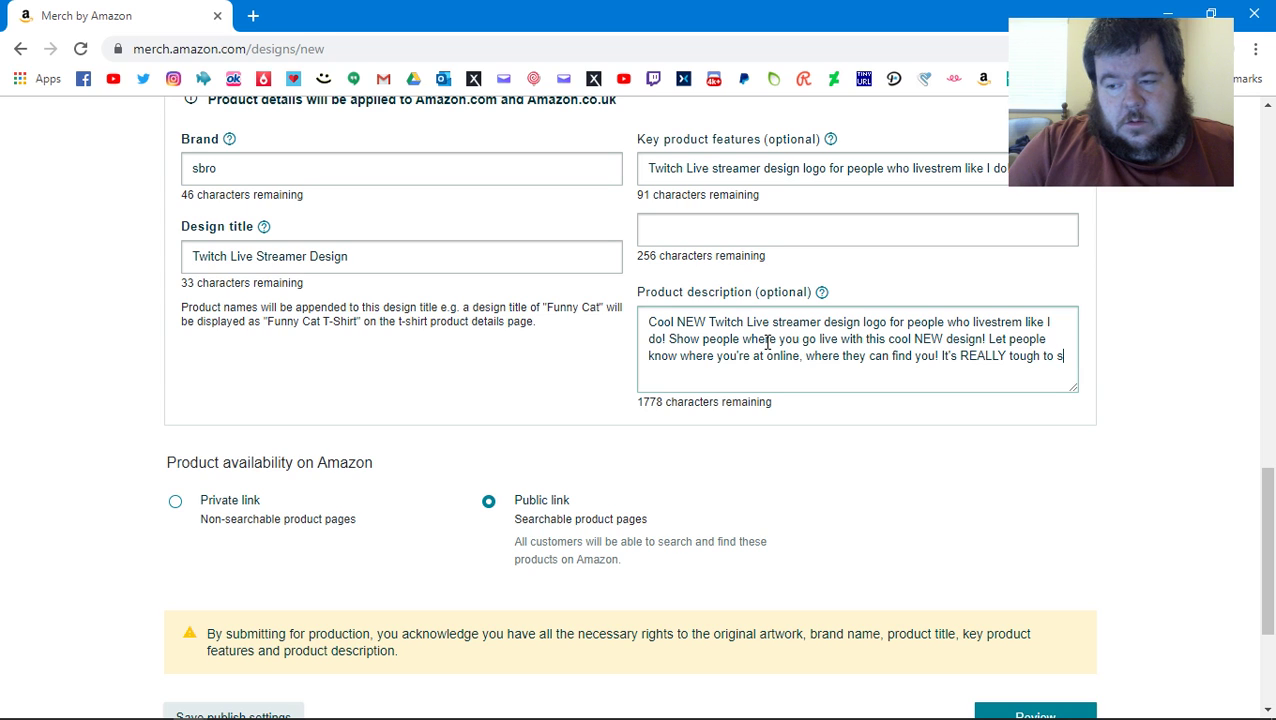
pyautogui.write(' to get a foll')
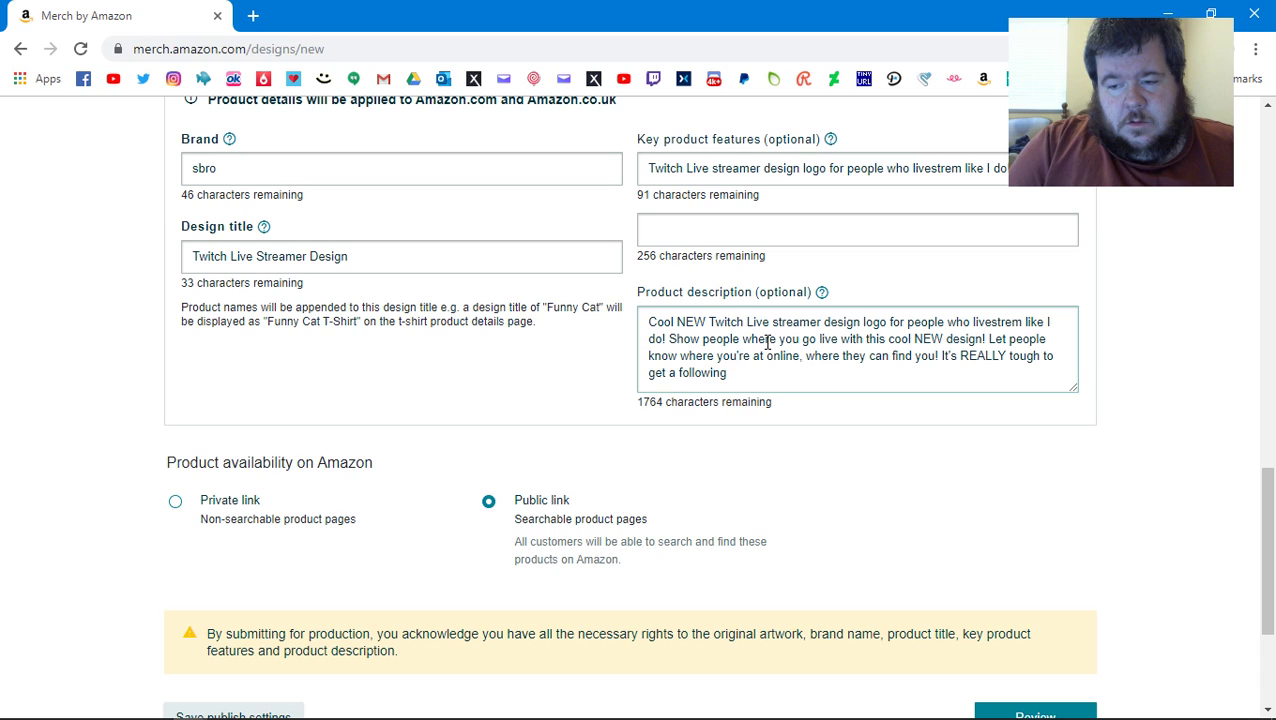
pyautogui.write('owing, so you')
pyautogui.press('BackSpace')
pyautogui.press('BackSpace')
pyautogui.press('BackSpace')
# Continue the product description after "so" with "take whatever advertising you can get"
pyautogui.write('t')
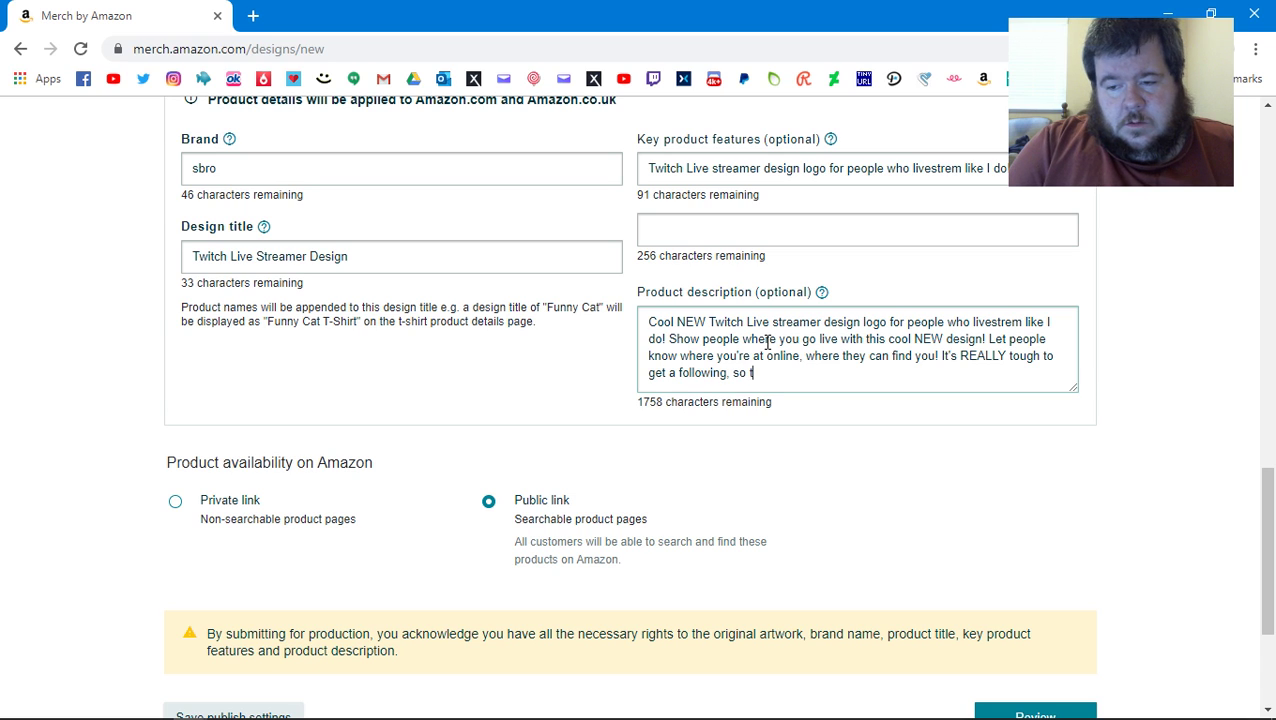
pyautogui.write('ake whatever advertis')
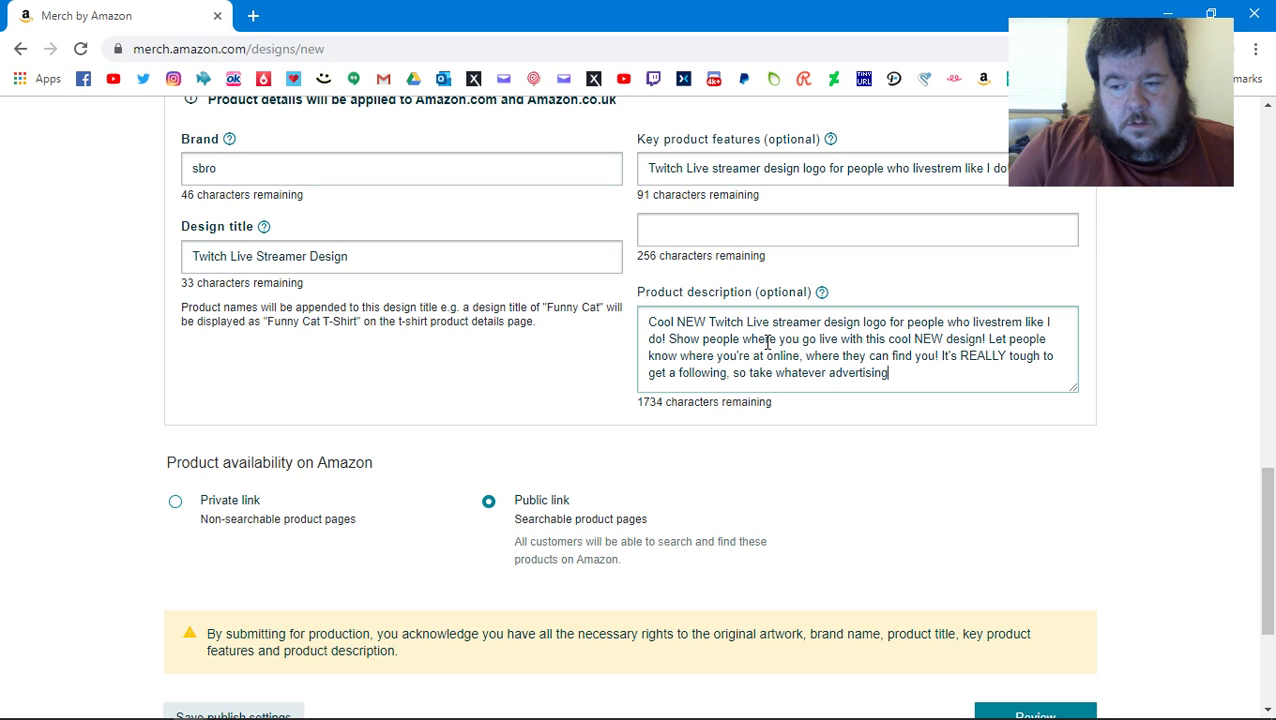
pyautogui.press('BackSpace')
pyautogui.write('zing')
pyautogui.write('you can')
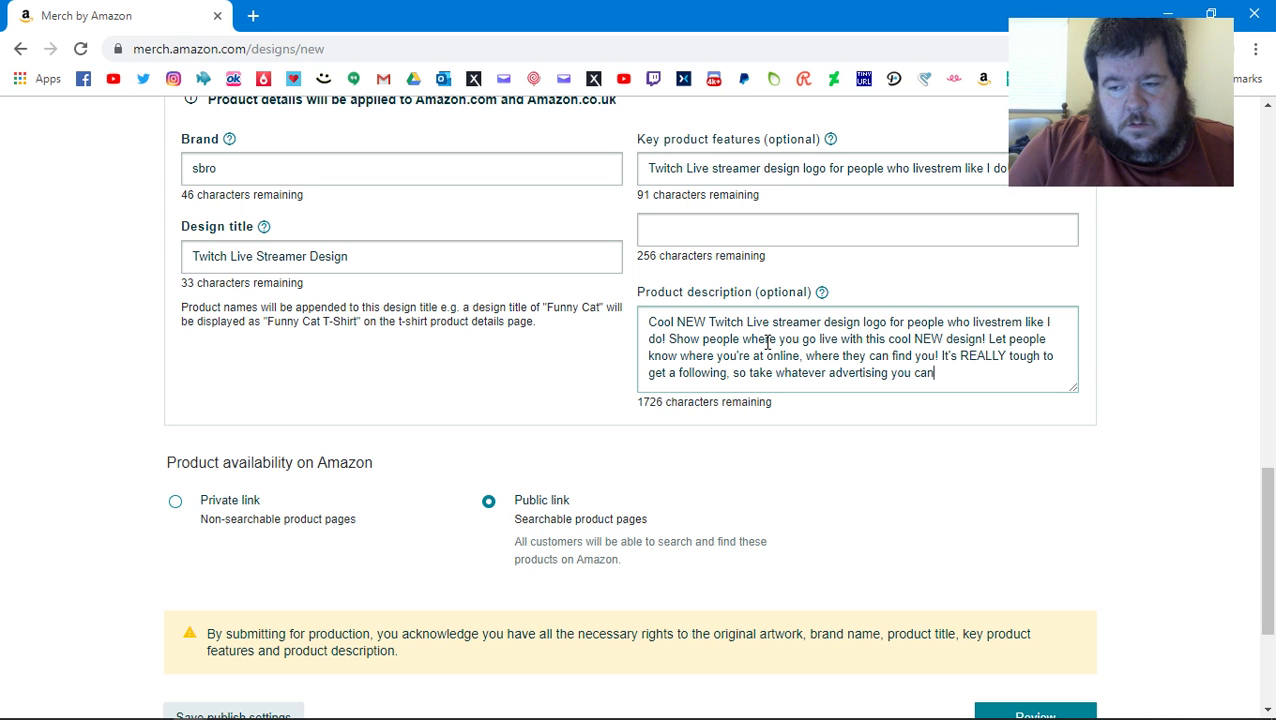
pyautogui.write(' get')
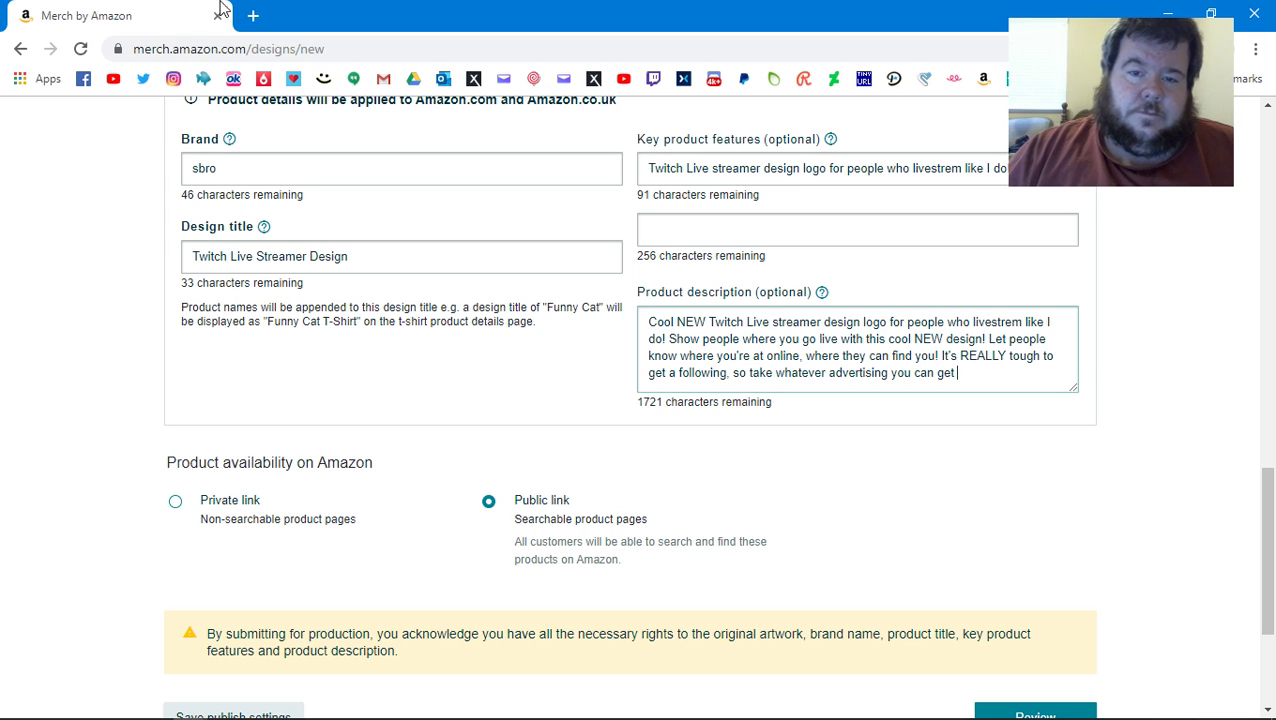
# Check the spelling of "advertising" with a Google search for "spell advertising" in a separate browser tab, and close that tab
pyautogui.click(255, 12)
pyautogui.write('spe')
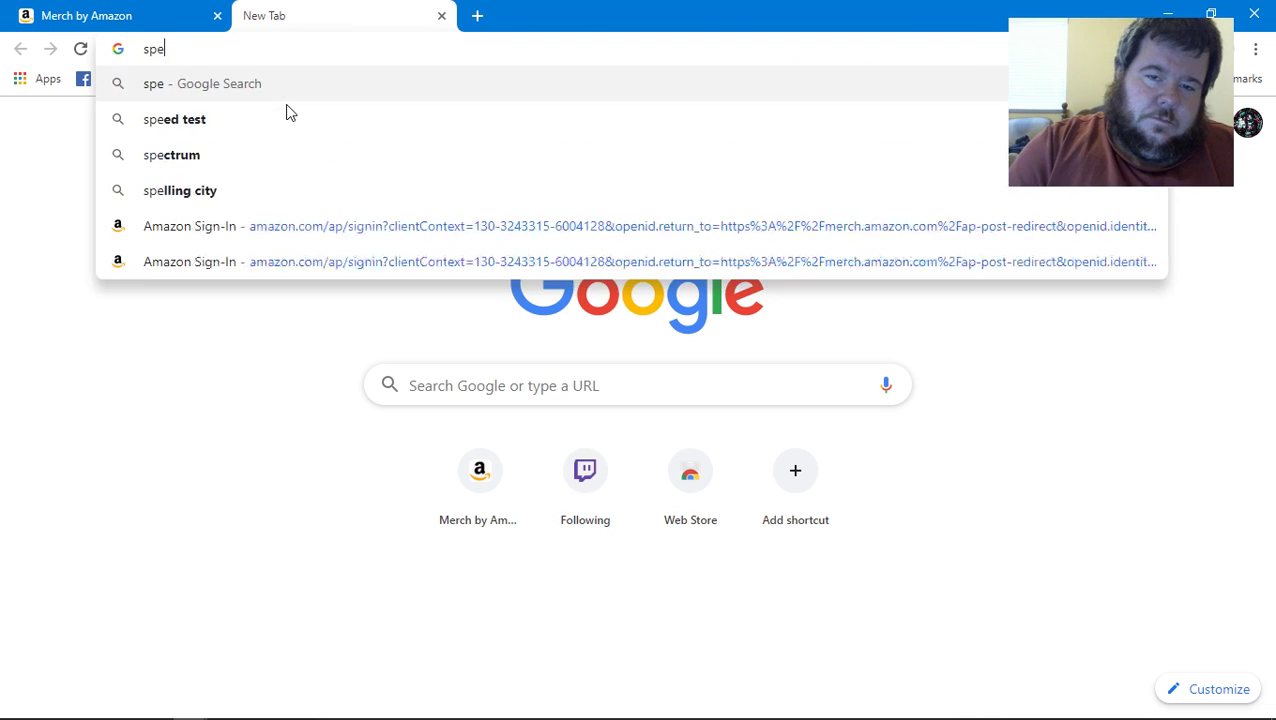
pyautogui.write('ll advertiz')
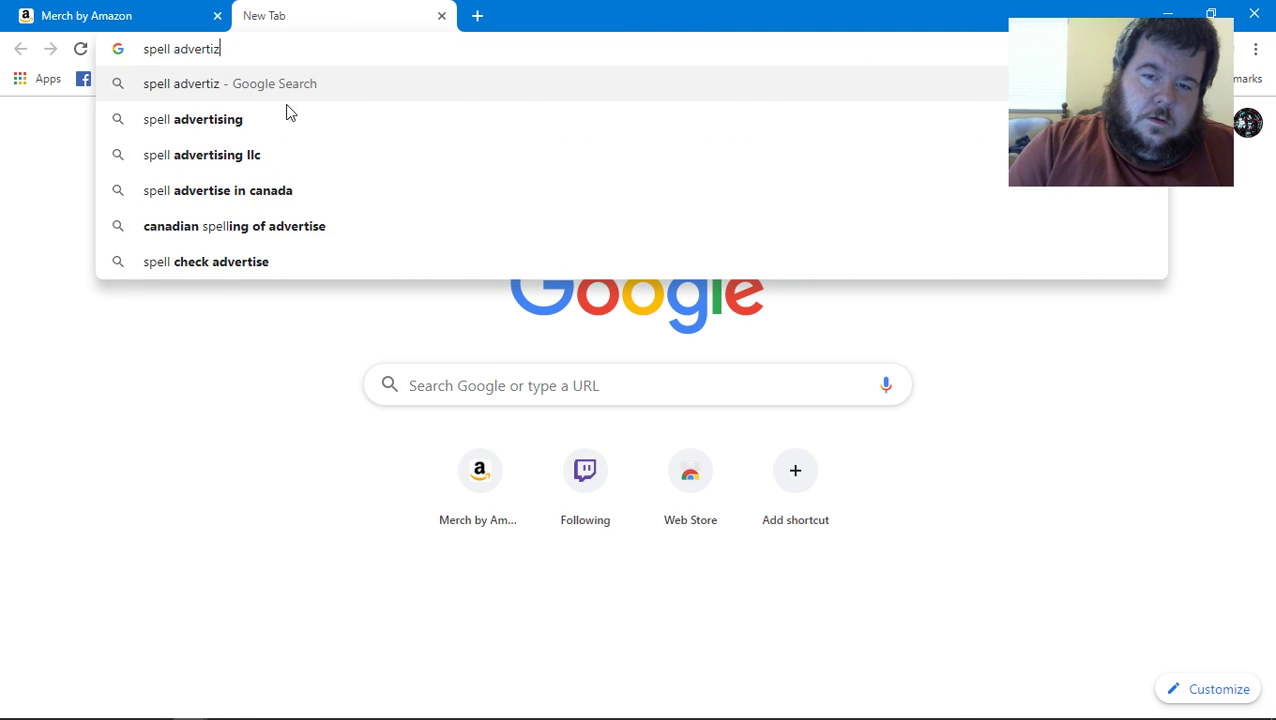
pyautogui.press('BackSpace')
pyautogui.write('sing')
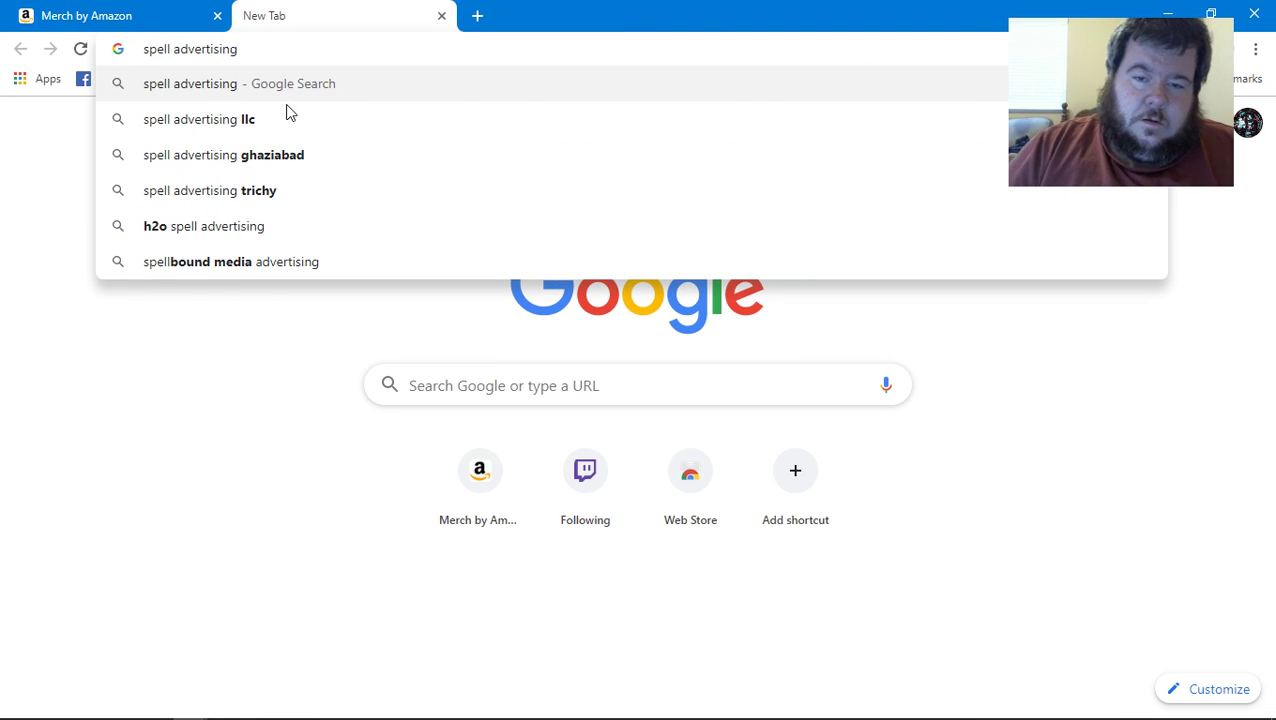
pyautogui.press('Return')
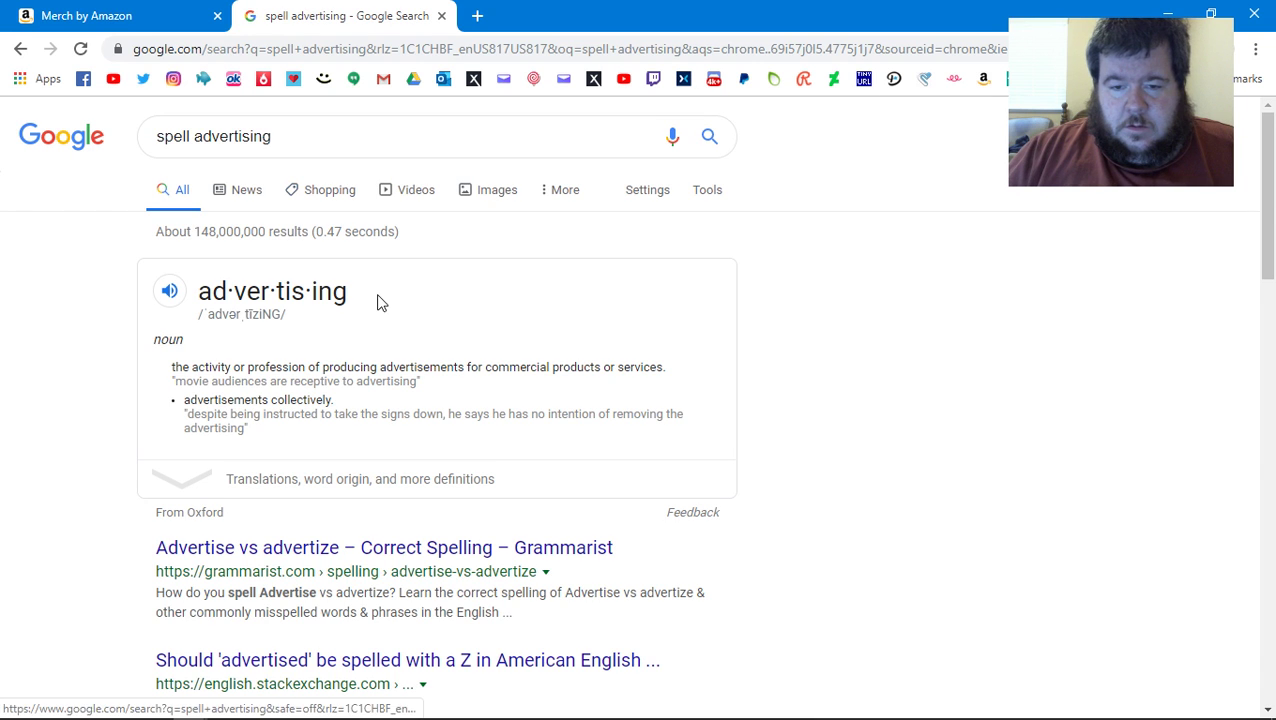
pyautogui.click(441, 16)
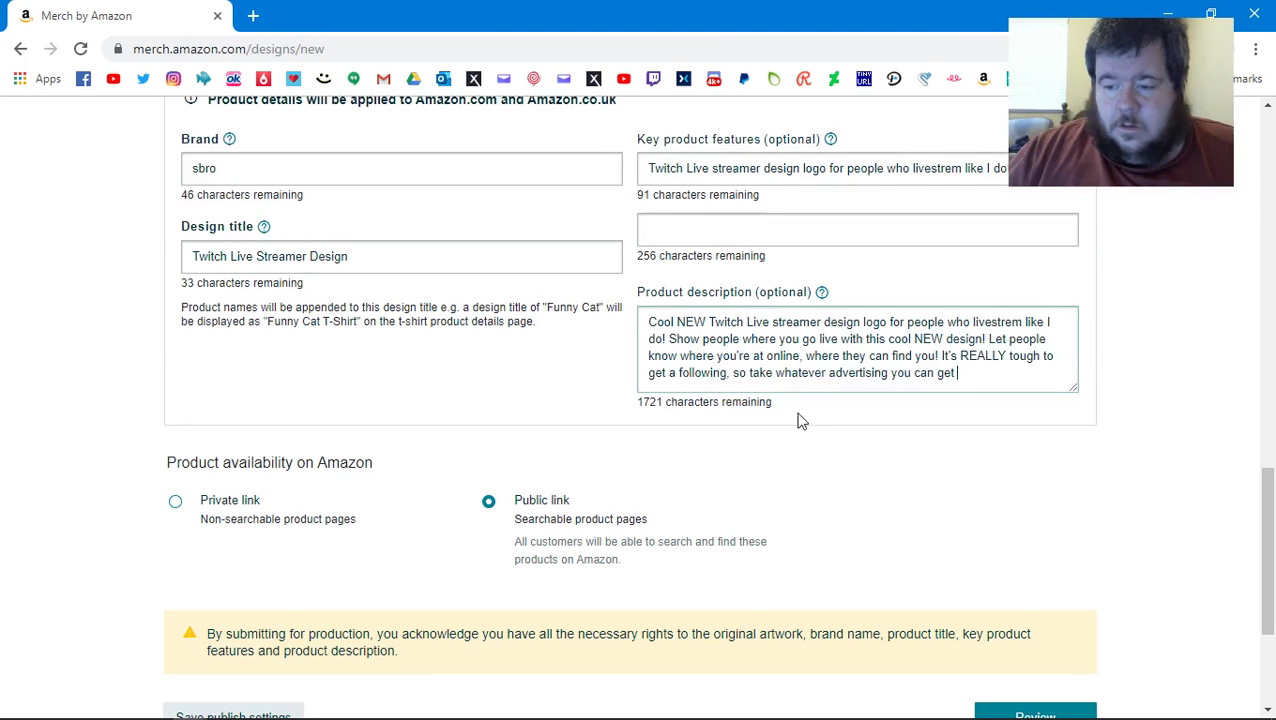
# Finish the last sentence of the product description with "with this cool new design!"
pyautogui.write('wi')
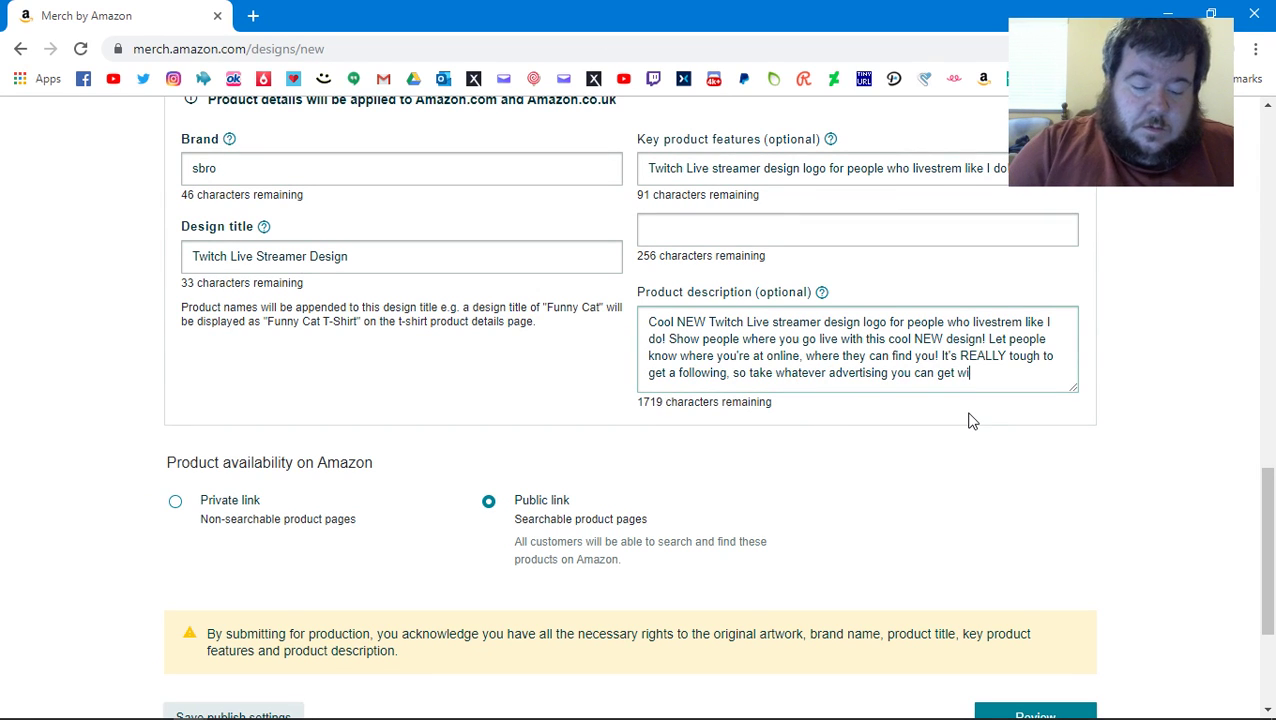
pyautogui.write('th this cool')
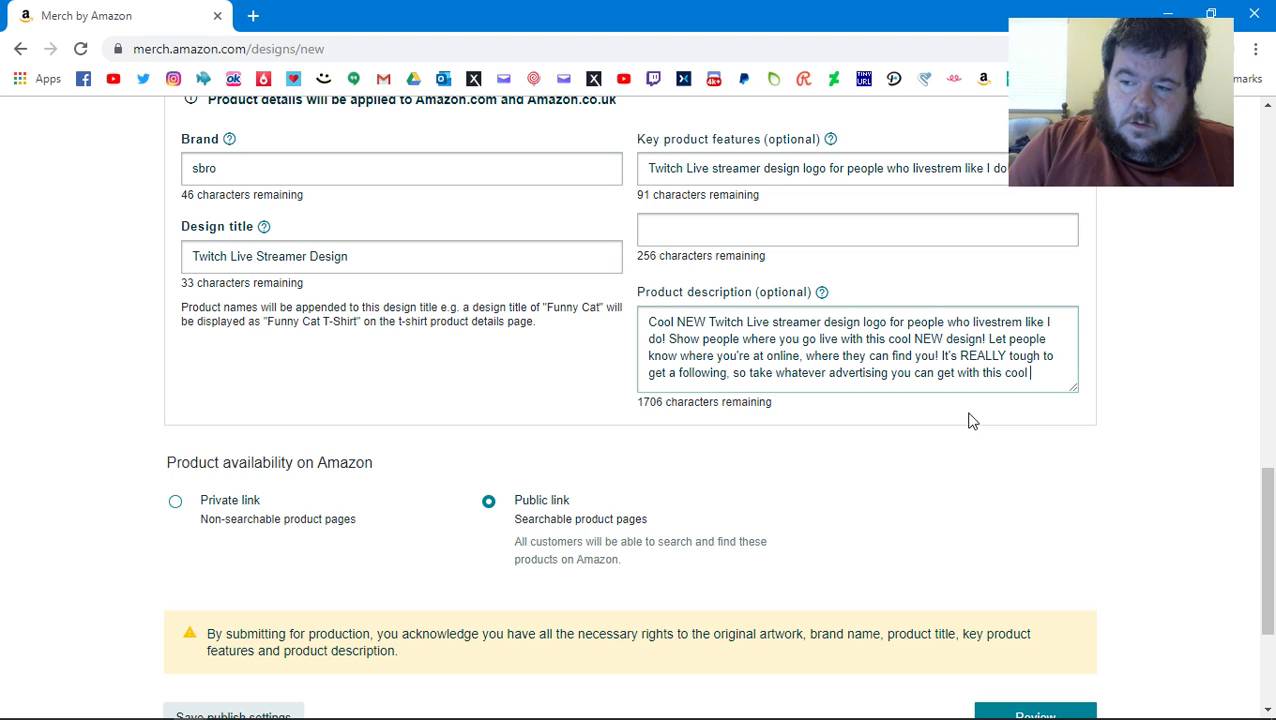
pyautogui.write(' new design!')
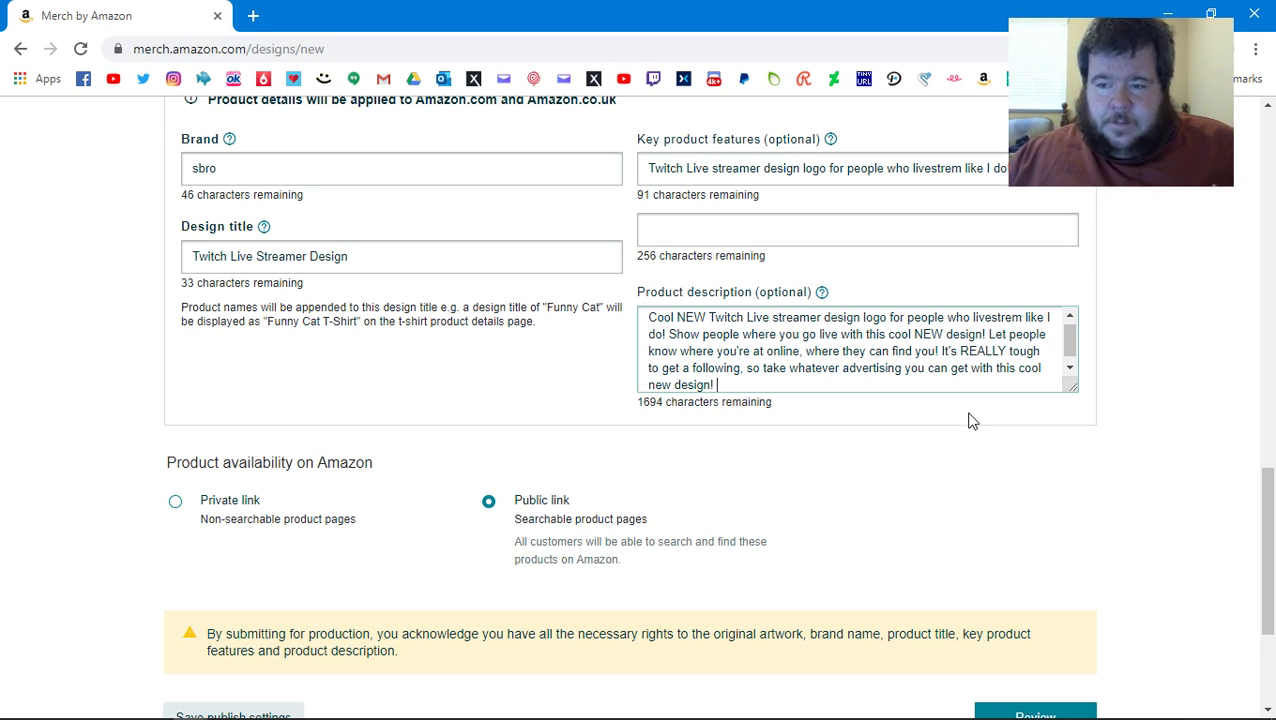
# Look over the whole Create products page, from the product previews to the product details and availability options
pyautogui.scroll(-1, 1218, 373)
pyautogui.scroll(-1, 1217, 372)
pyautogui.scroll(10, 1216, 370)
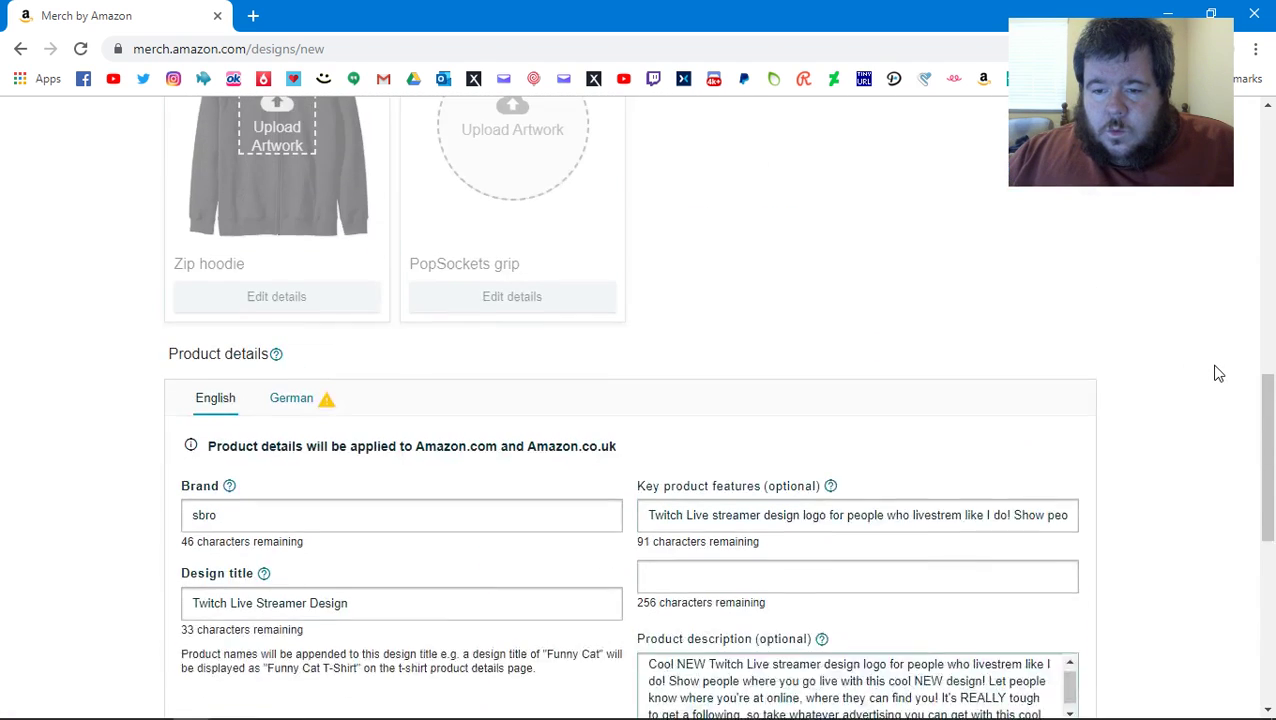
pyautogui.scroll(5, 1007, 512)
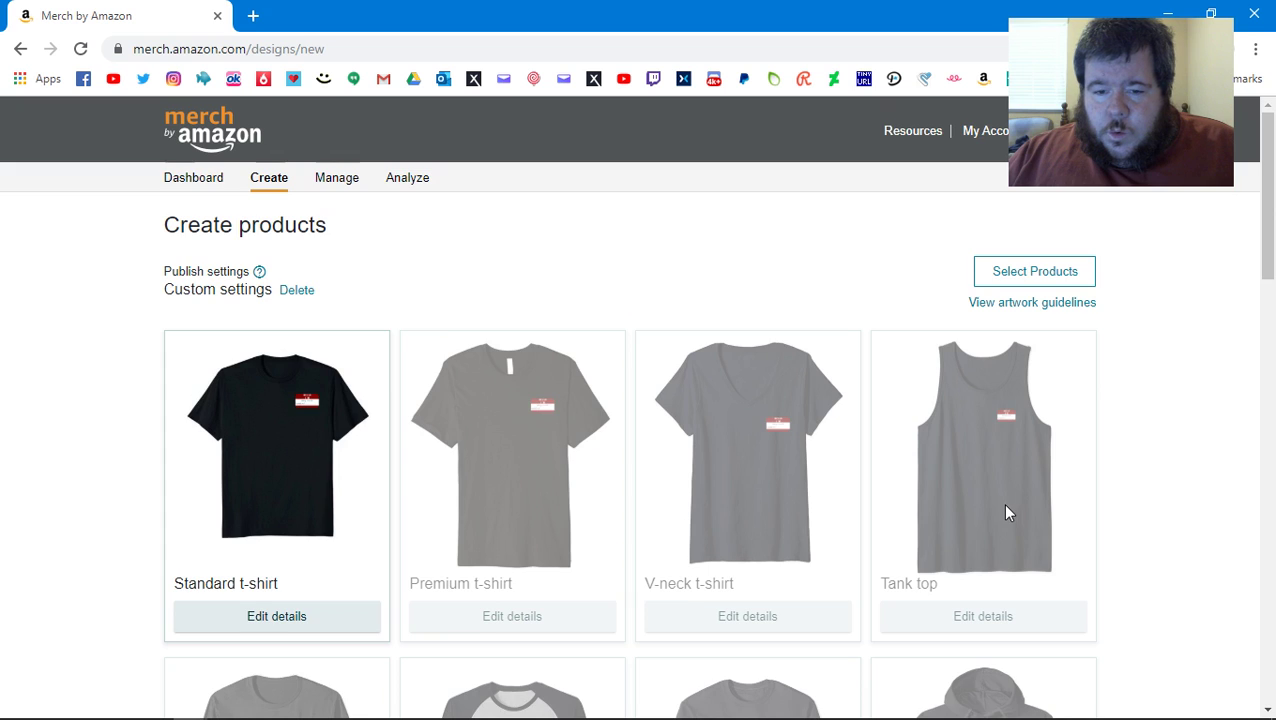
pyautogui.scroll(-5, 1007, 512)
pyautogui.scroll(4, 1005, 513)
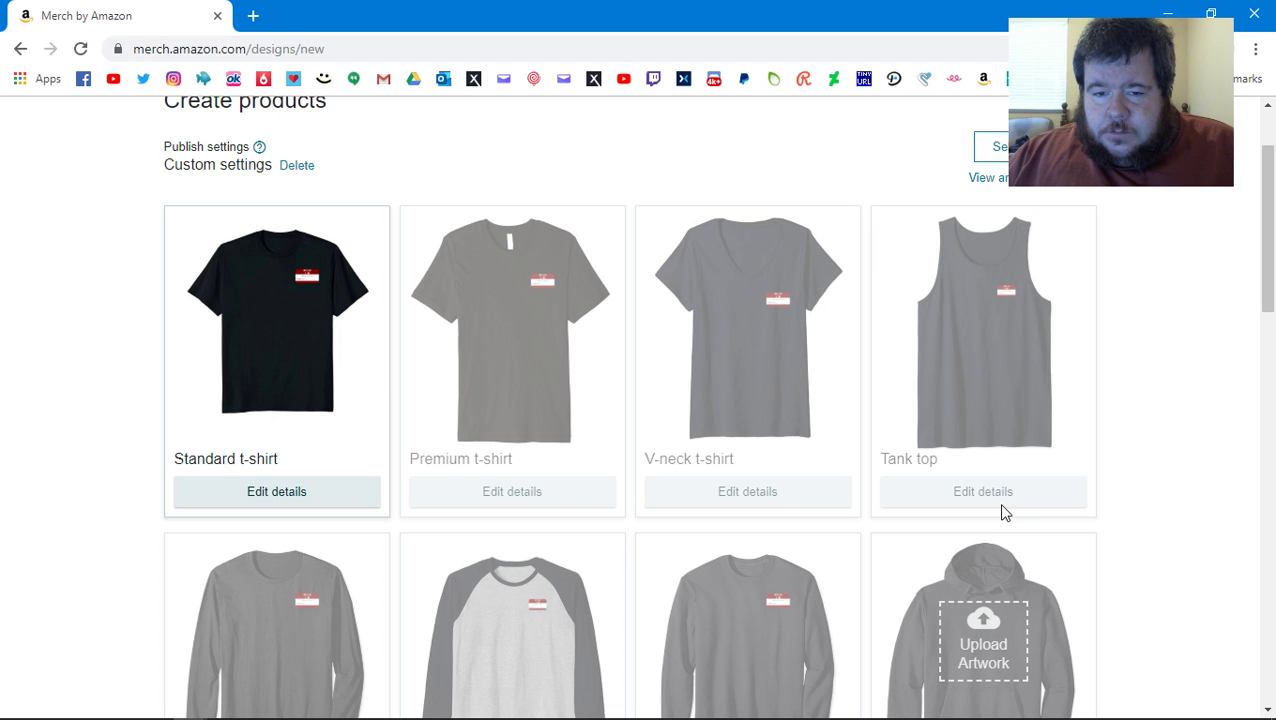
pyautogui.scroll(-15, 1005, 512)
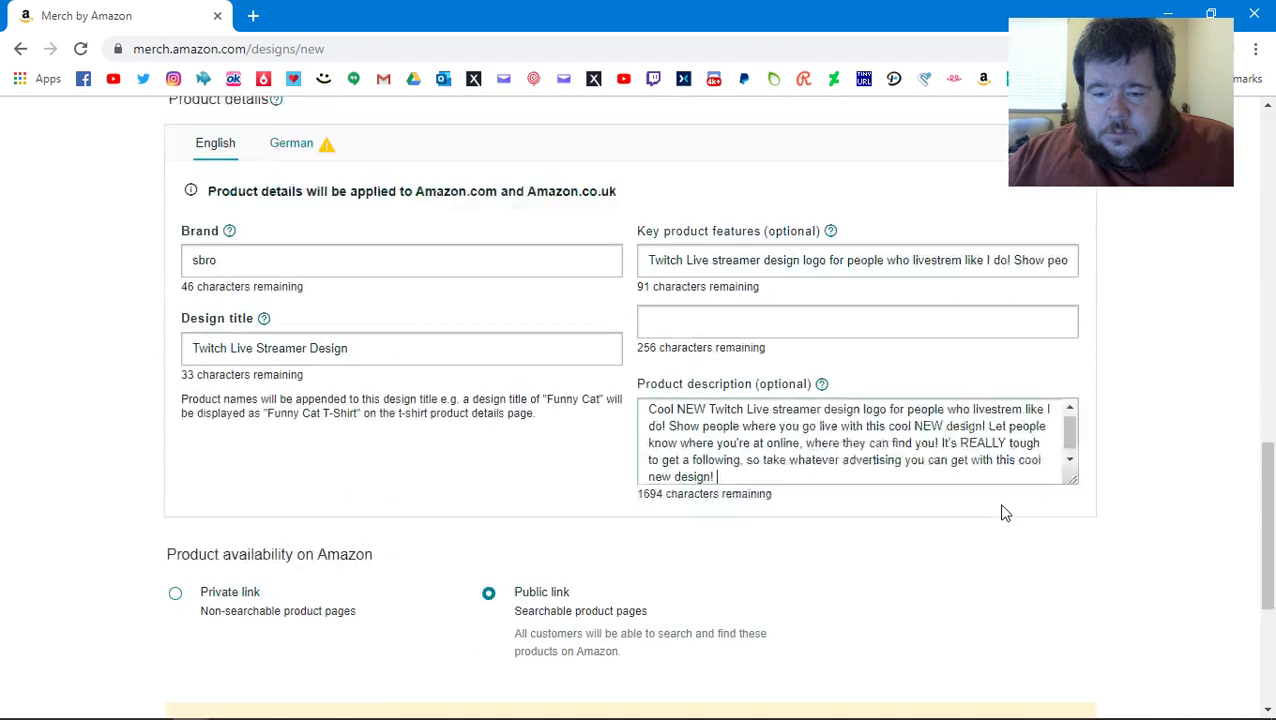
pyautogui.scroll(-1, 1005, 512)
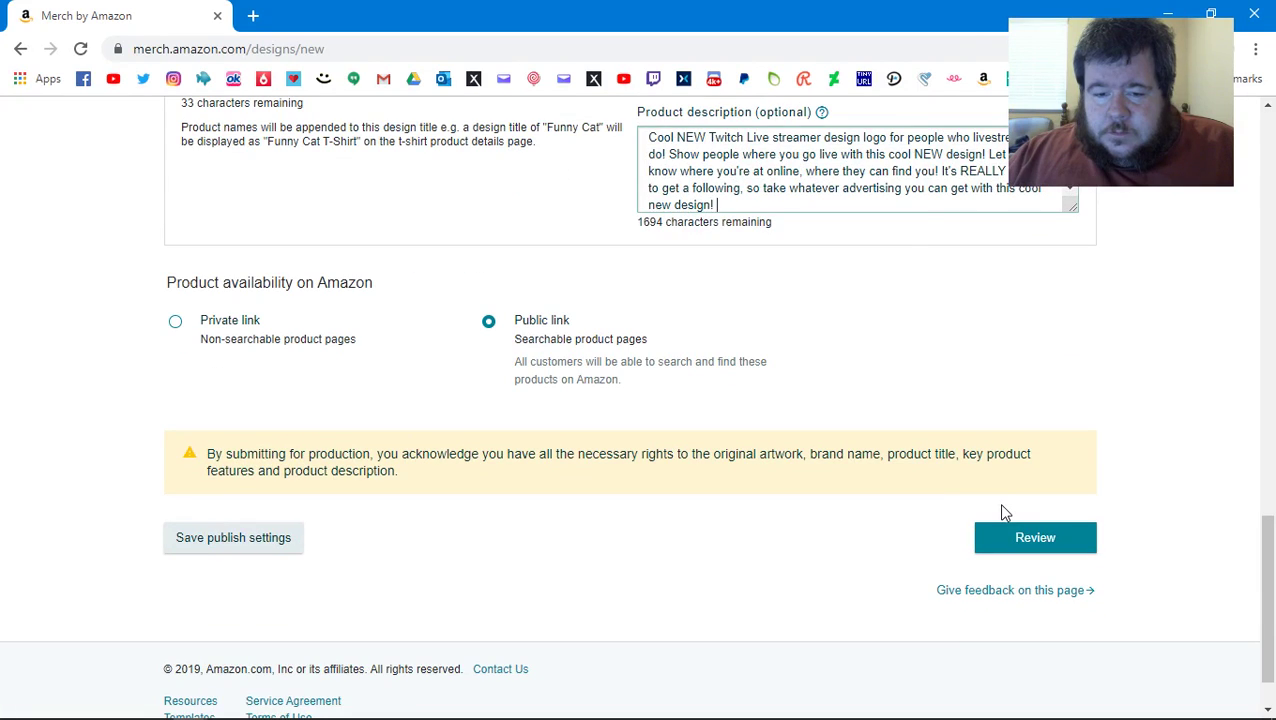
pyautogui.scroll(20, 1005, 512)
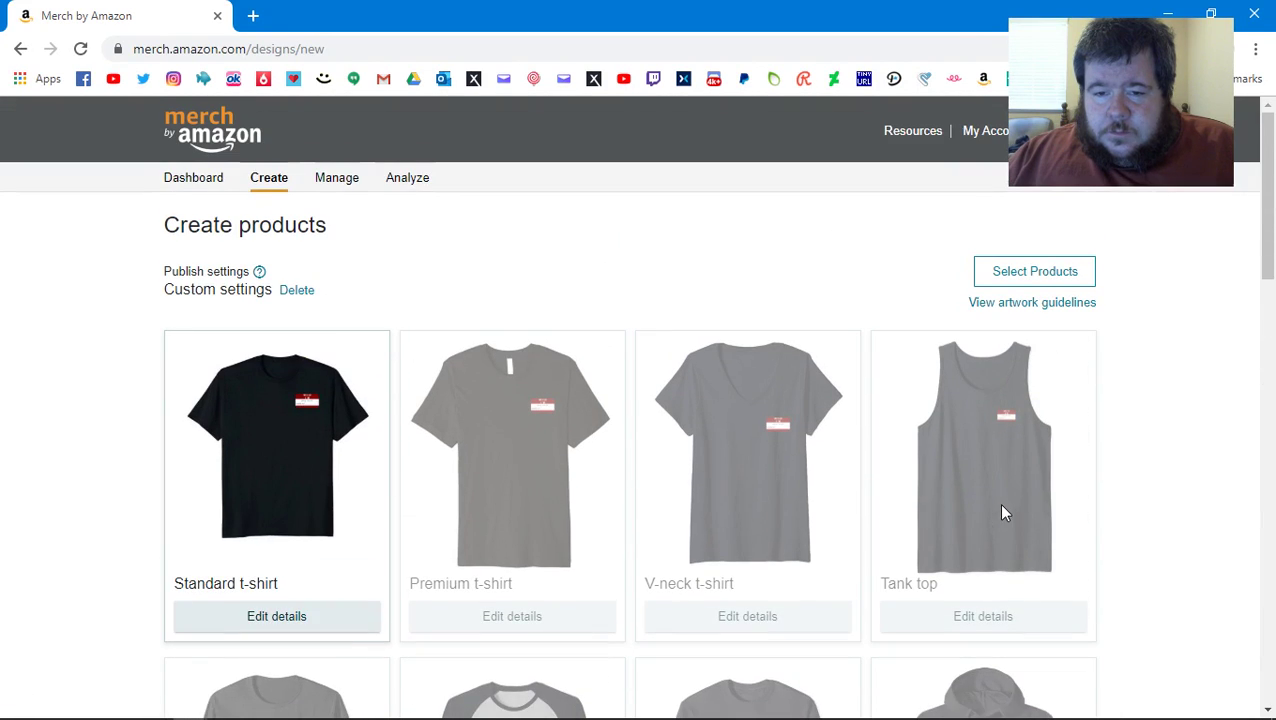
# Open the Standard t-shirt details and check the list prices for .co.uk and .de, ending on .com
pyautogui.click(265, 615)
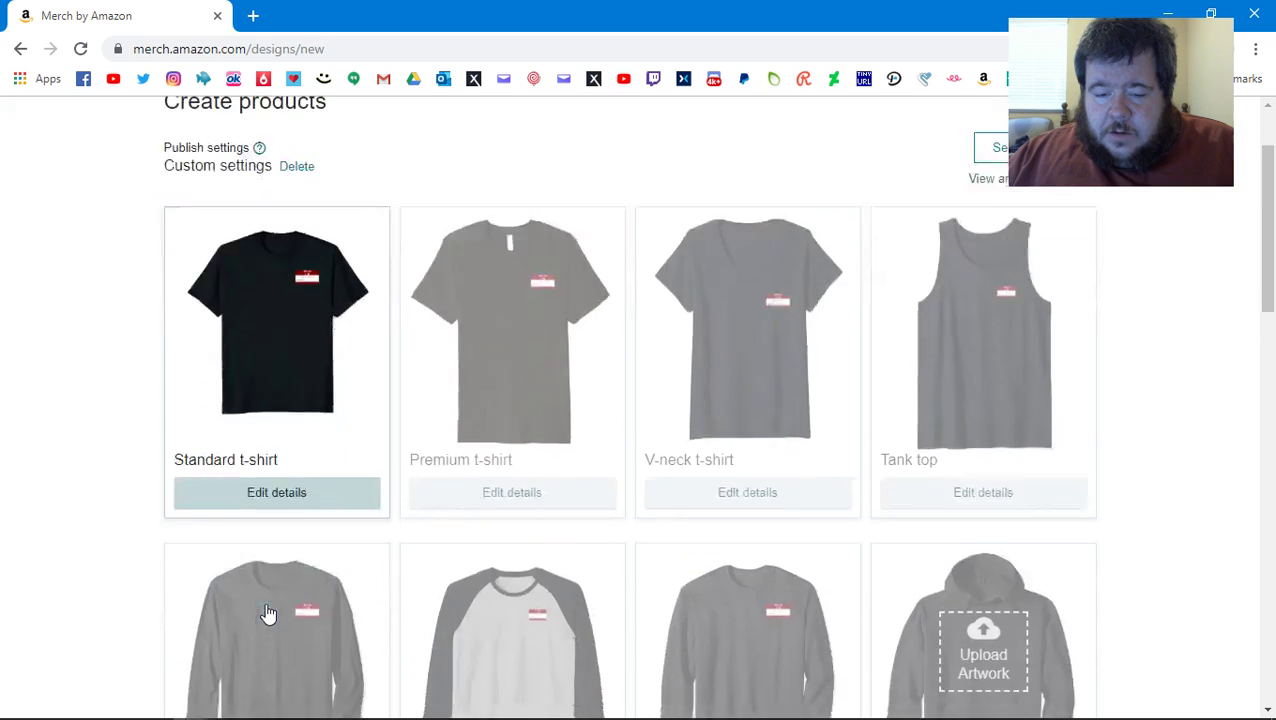
pyautogui.scroll(-1, 584, 490)
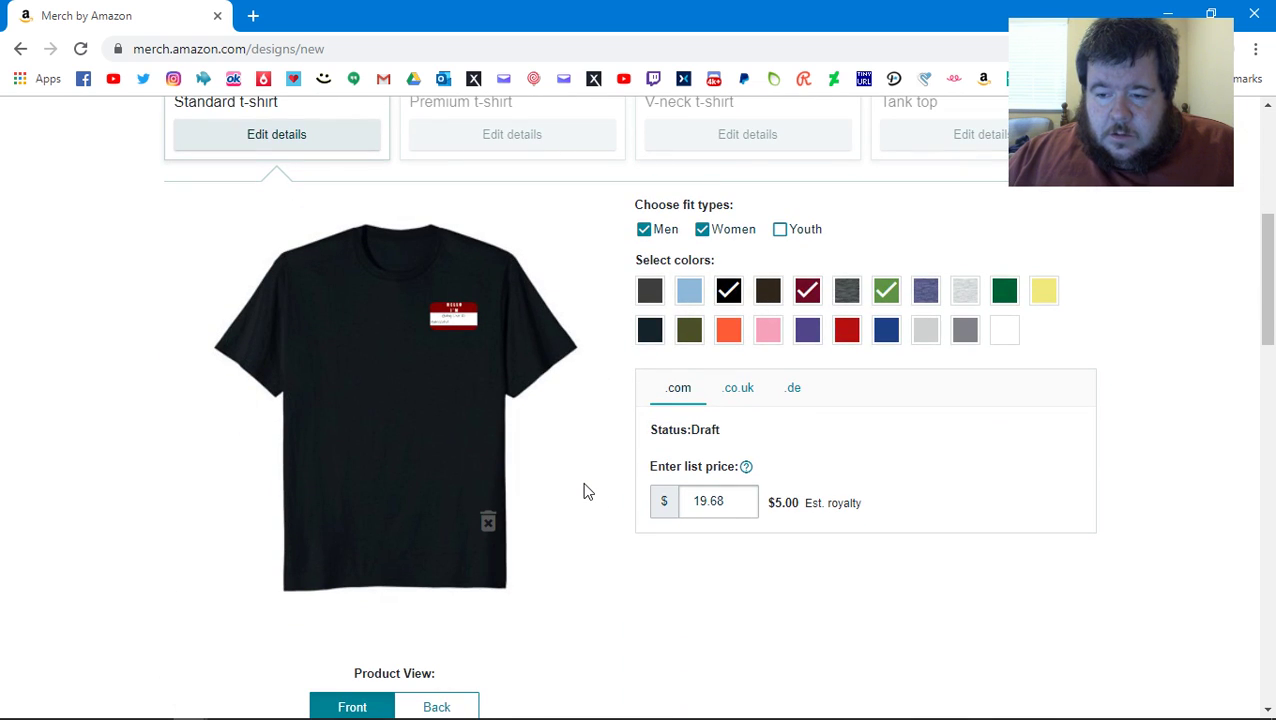
pyautogui.click(752, 396)
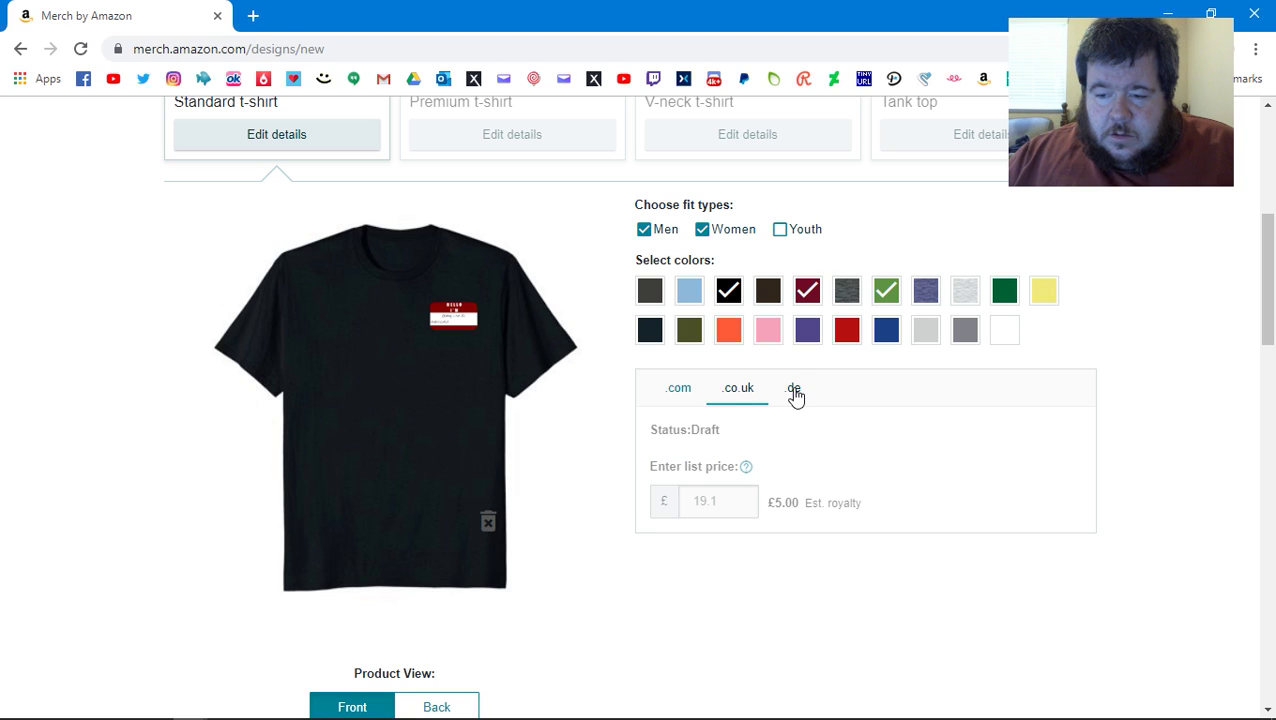
pyautogui.click(800, 390)
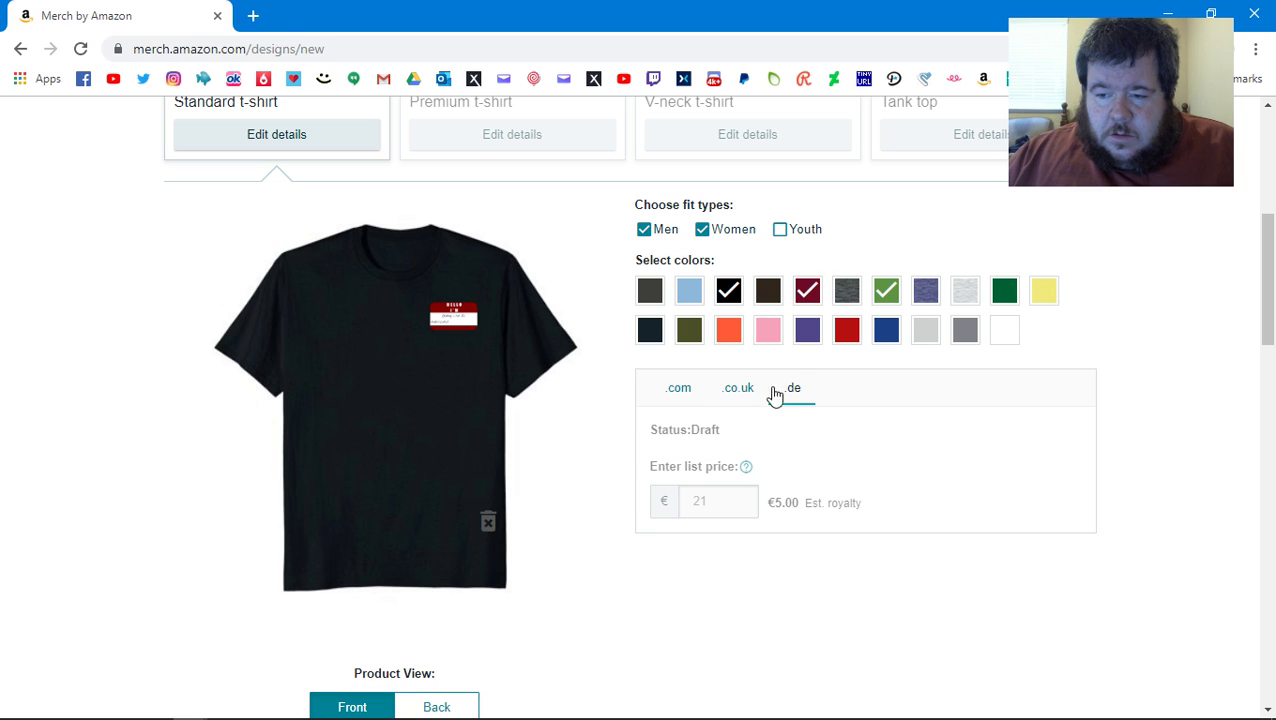
pyautogui.click(680, 397)
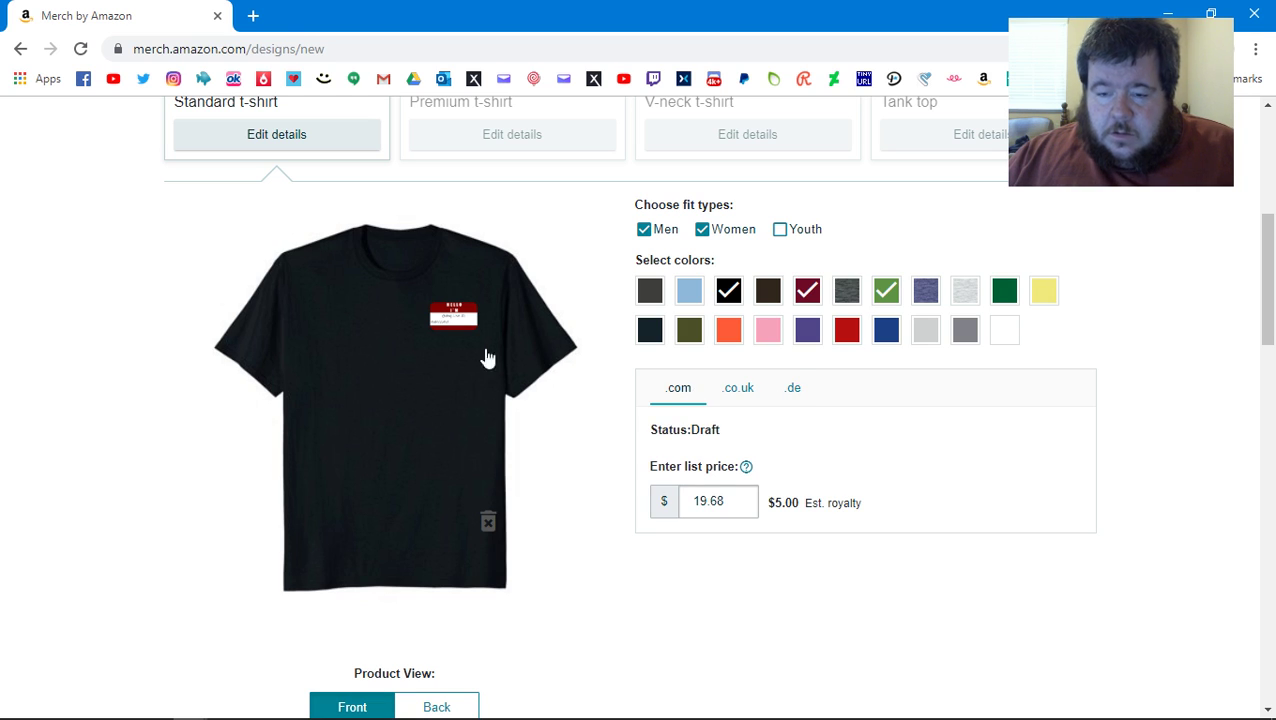
# Enlarge the browser page zoom beyond 200% for a close-up of the Standard t-shirt preview
pyautogui.click(1255, 48)
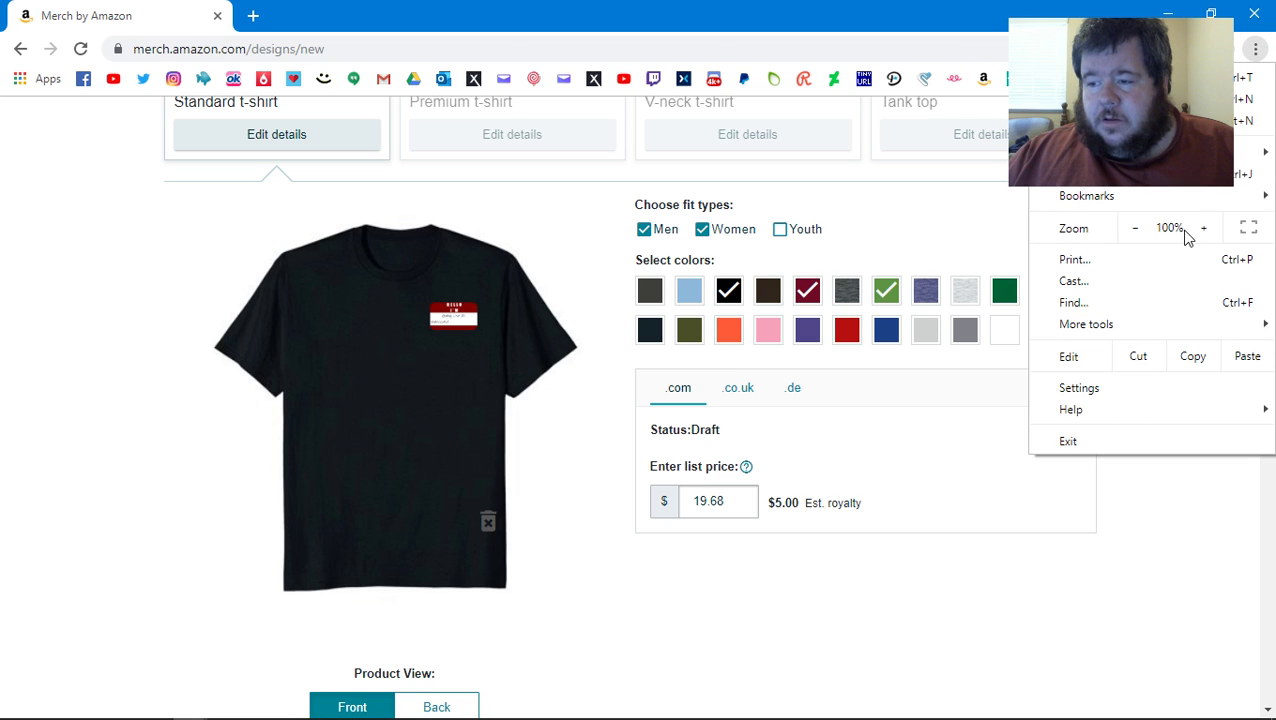
pyautogui.click(1207, 228)
pyautogui.click(1207, 228)
pyautogui.click(1207, 228)
pyautogui.click(1207, 228)
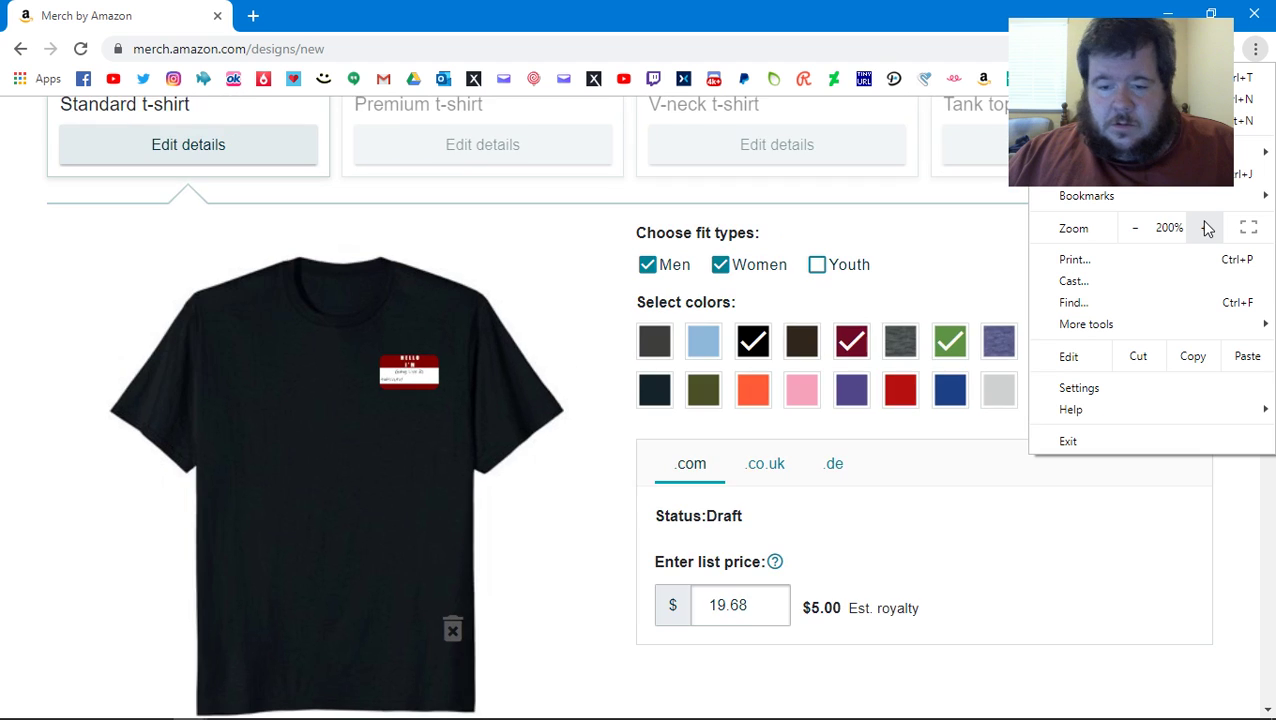
pyautogui.click(1207, 228)
pyautogui.click(1207, 228)
pyautogui.click(1207, 228)
pyautogui.click(1002, 519)
# Examine the red "HELLO I'M Going Live @ twitch.tv/" name tag on the front of the enlarged t-shirt preview
pyautogui.scroll(-3, 1002, 519)
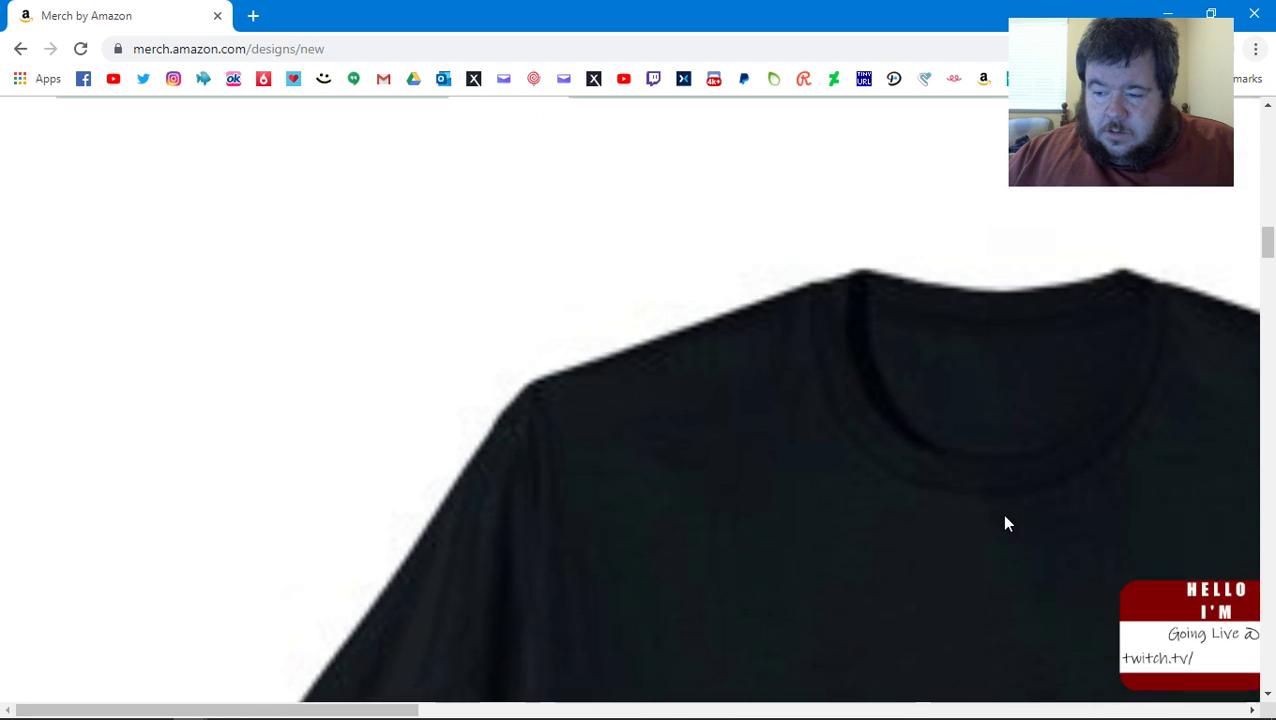
pyautogui.scroll(-1, 1006, 524)
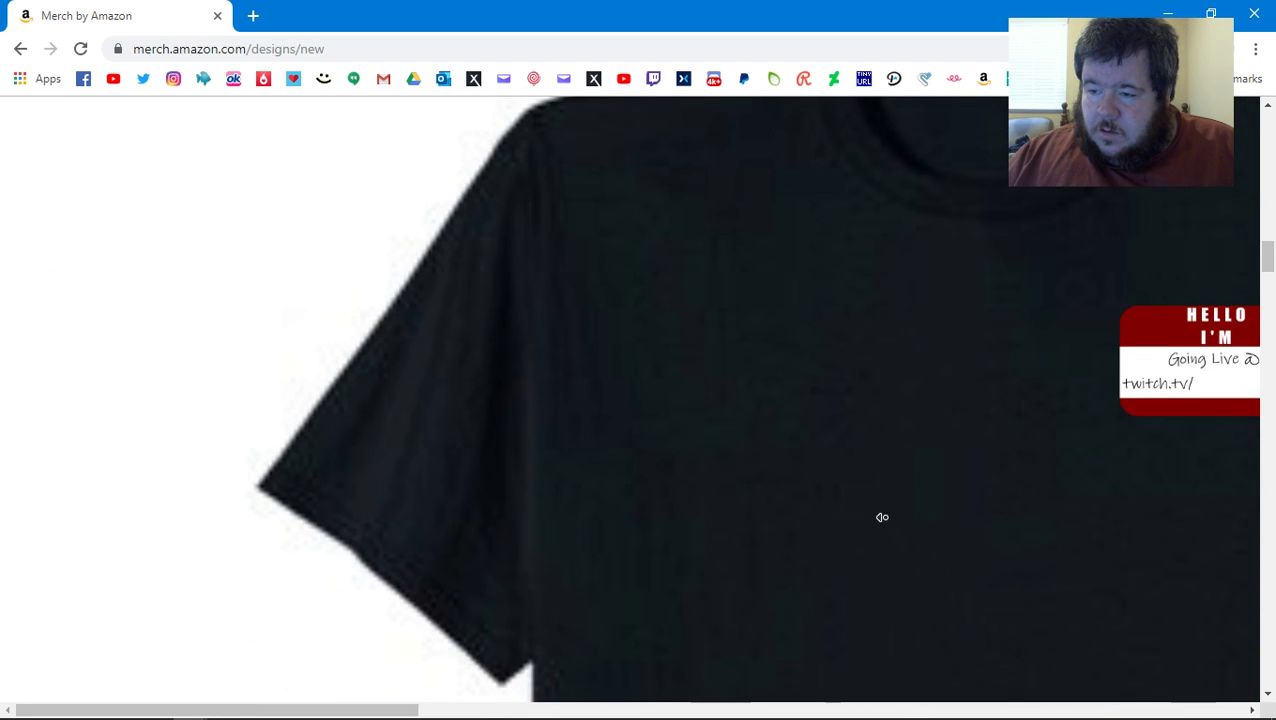
pyautogui.hscroll(5, 920, 464)
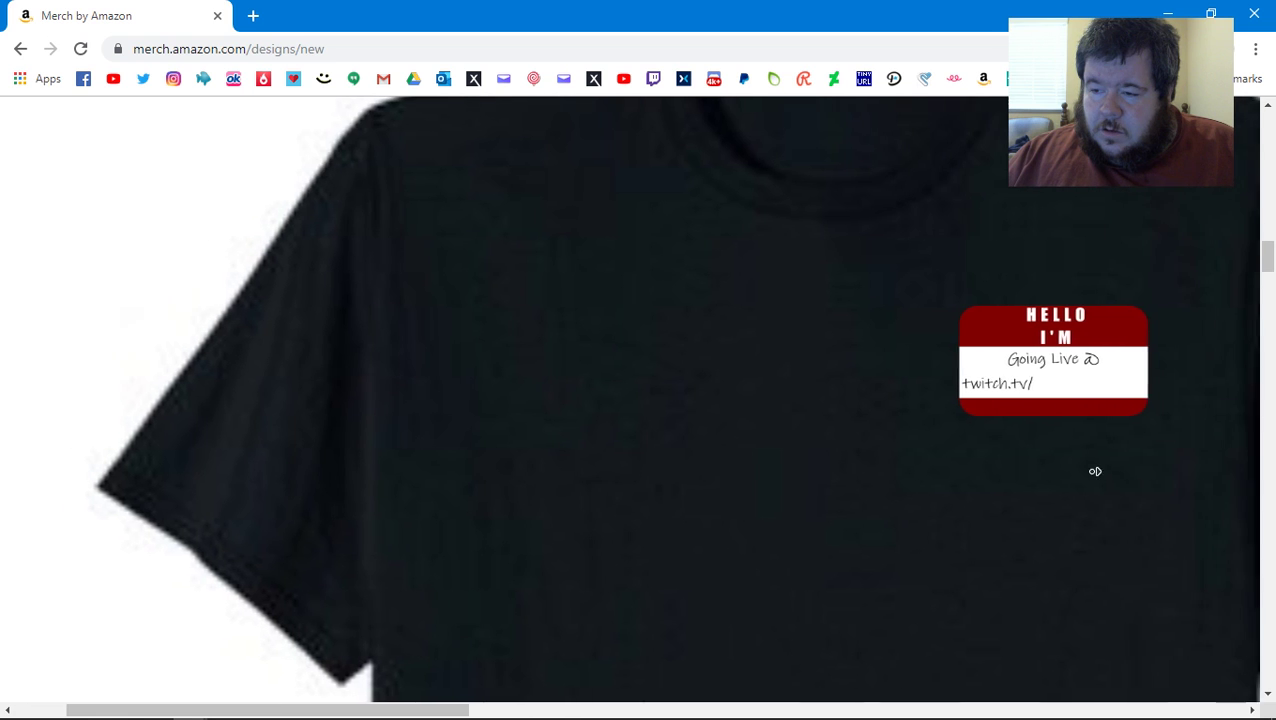
pyautogui.scroll(2, 875, 499)
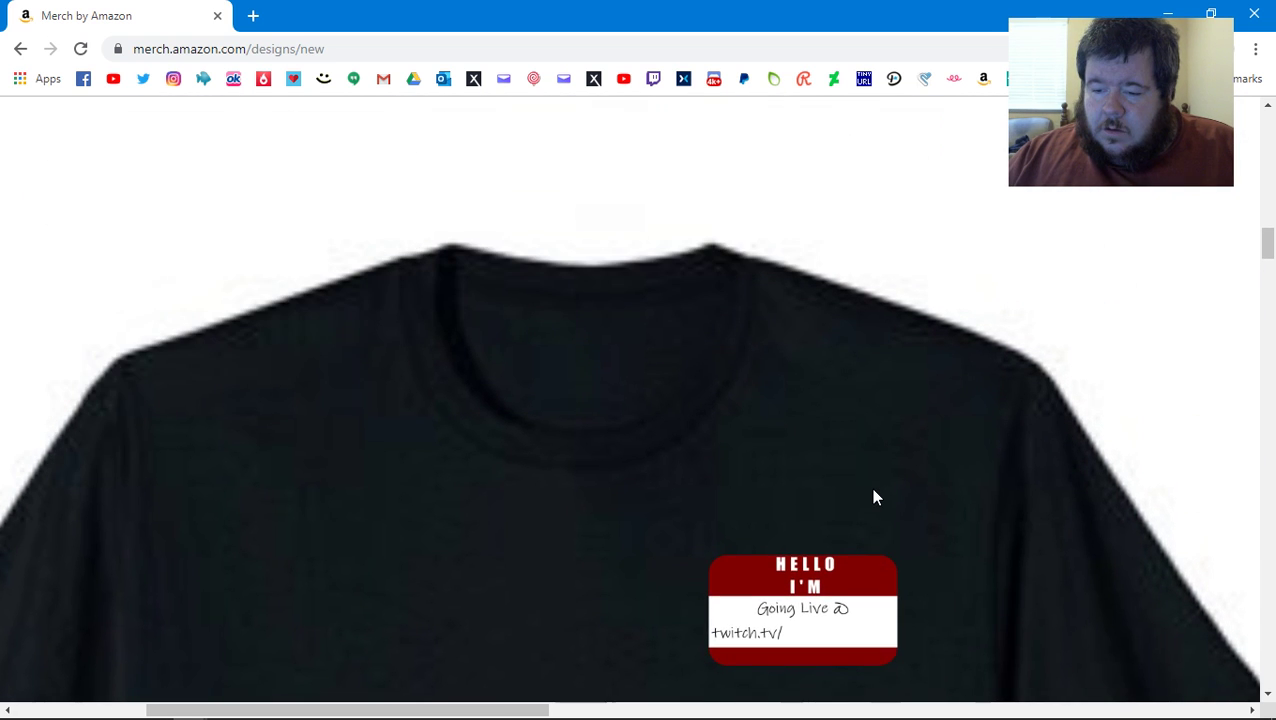
pyautogui.scroll(-4, 873, 497)
pyautogui.scroll(2, 873, 497)
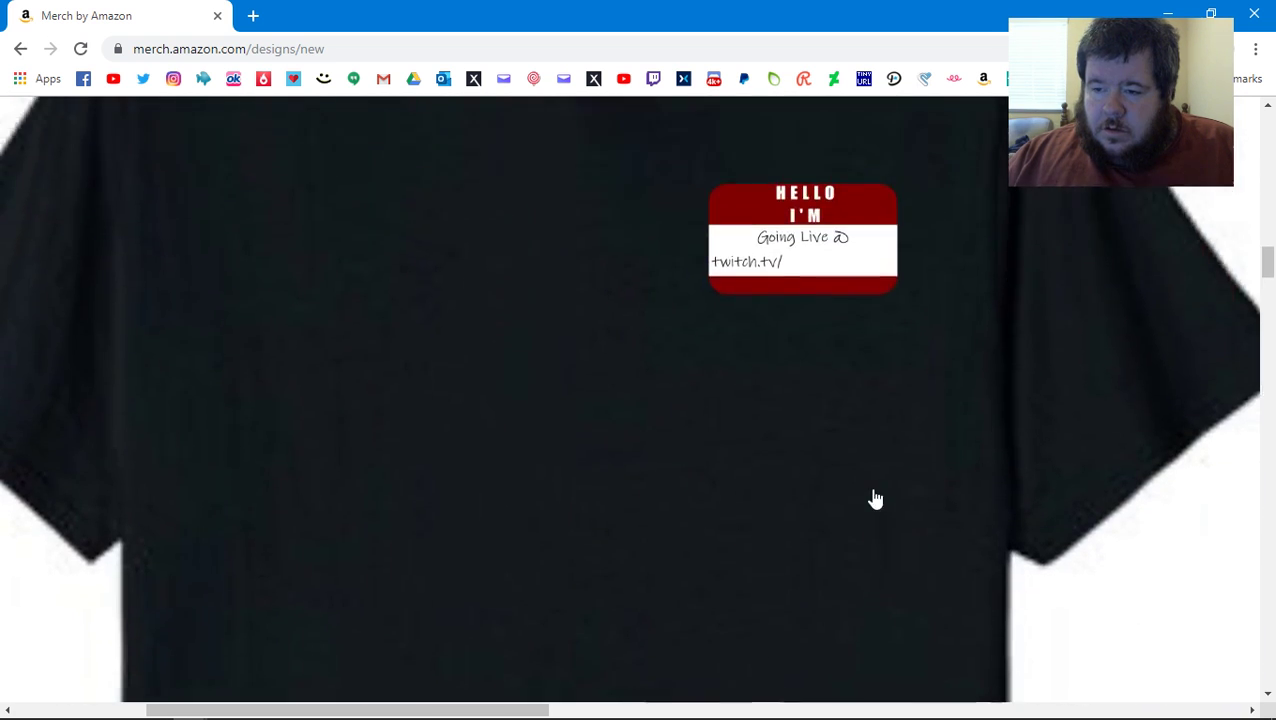
pyautogui.scroll(1, 875, 499)
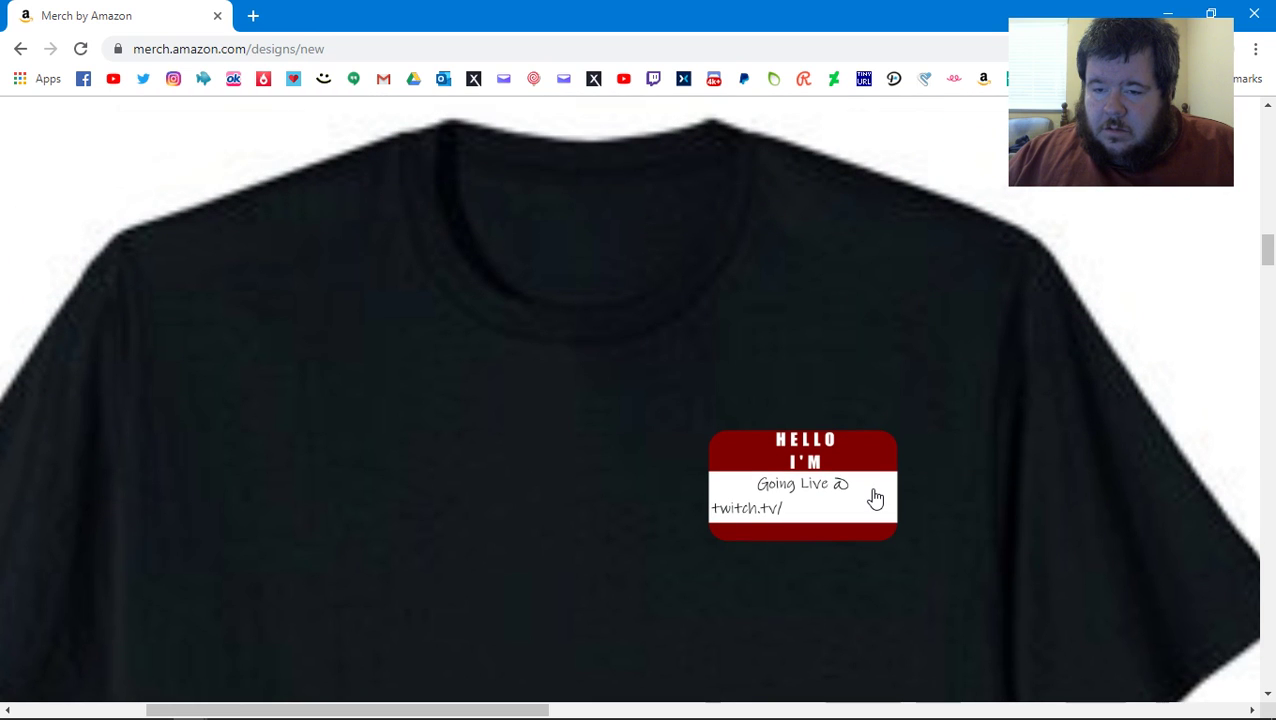
# Reduce the browser page zoom to 100% and add orange to the Standard t-shirt's selected colors
pyautogui.click(1257, 50)
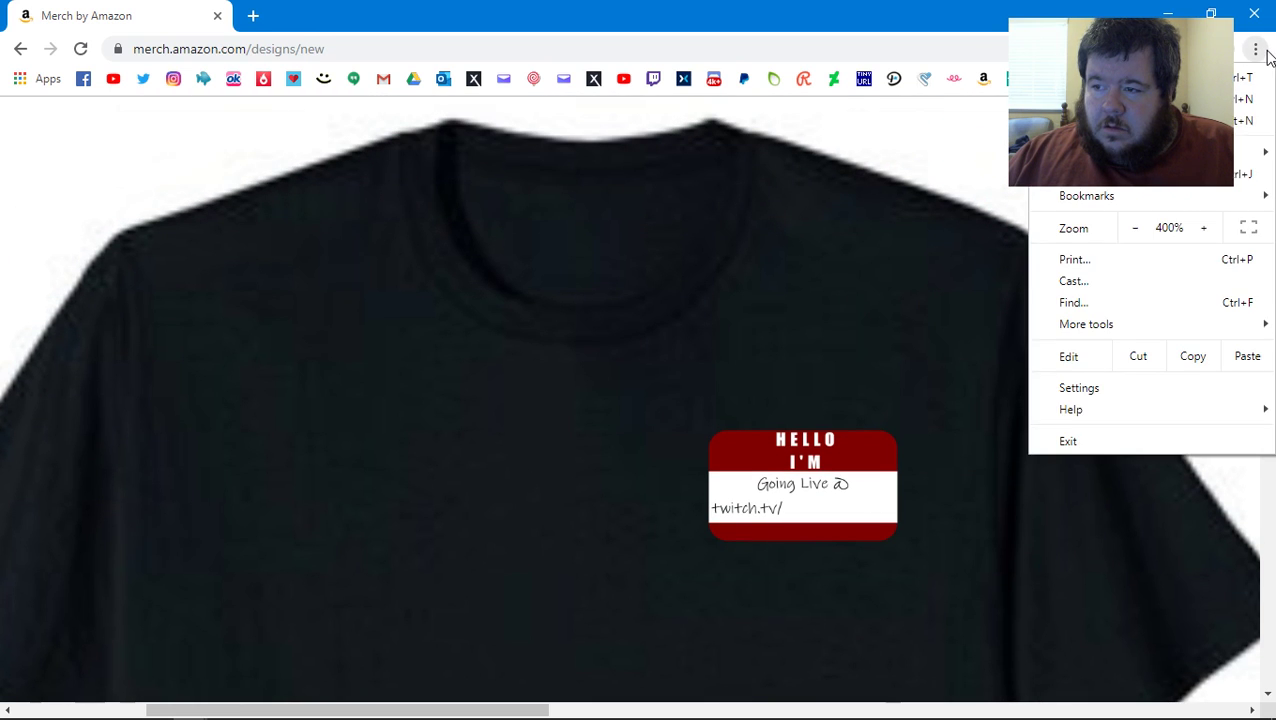
pyautogui.click(1133, 229)
pyautogui.click(1133, 229)
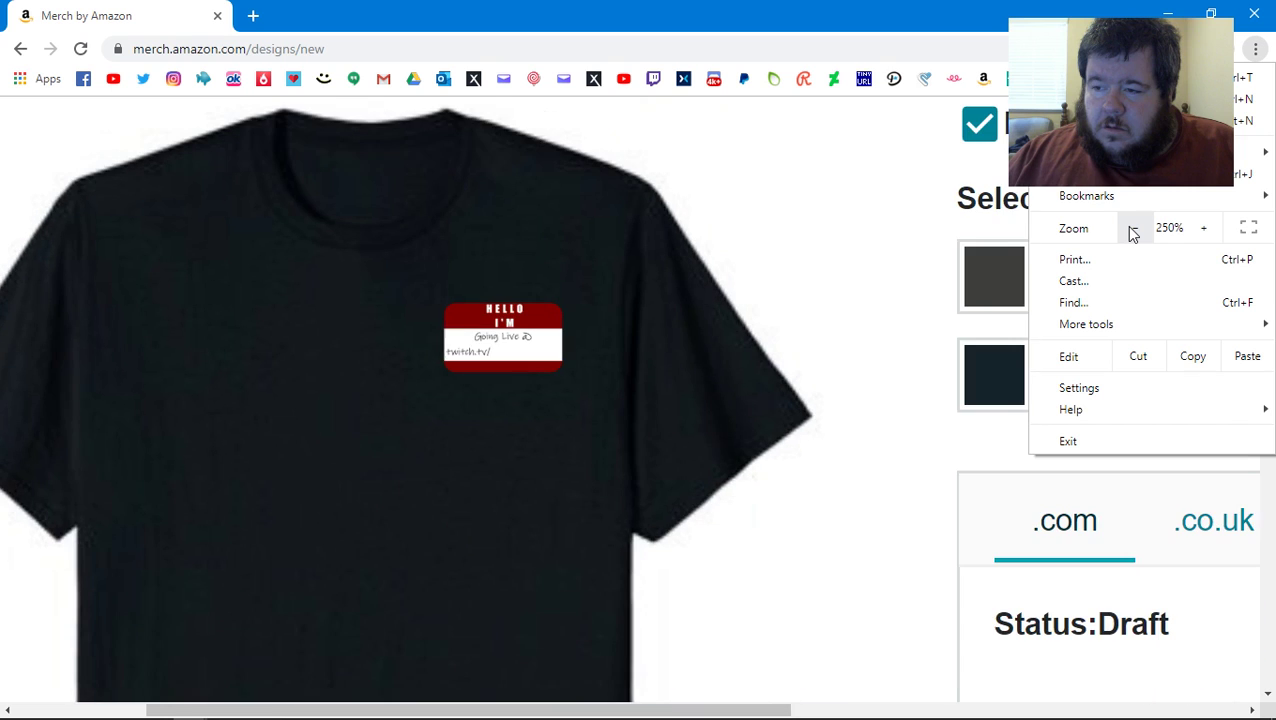
pyautogui.click(1133, 229)
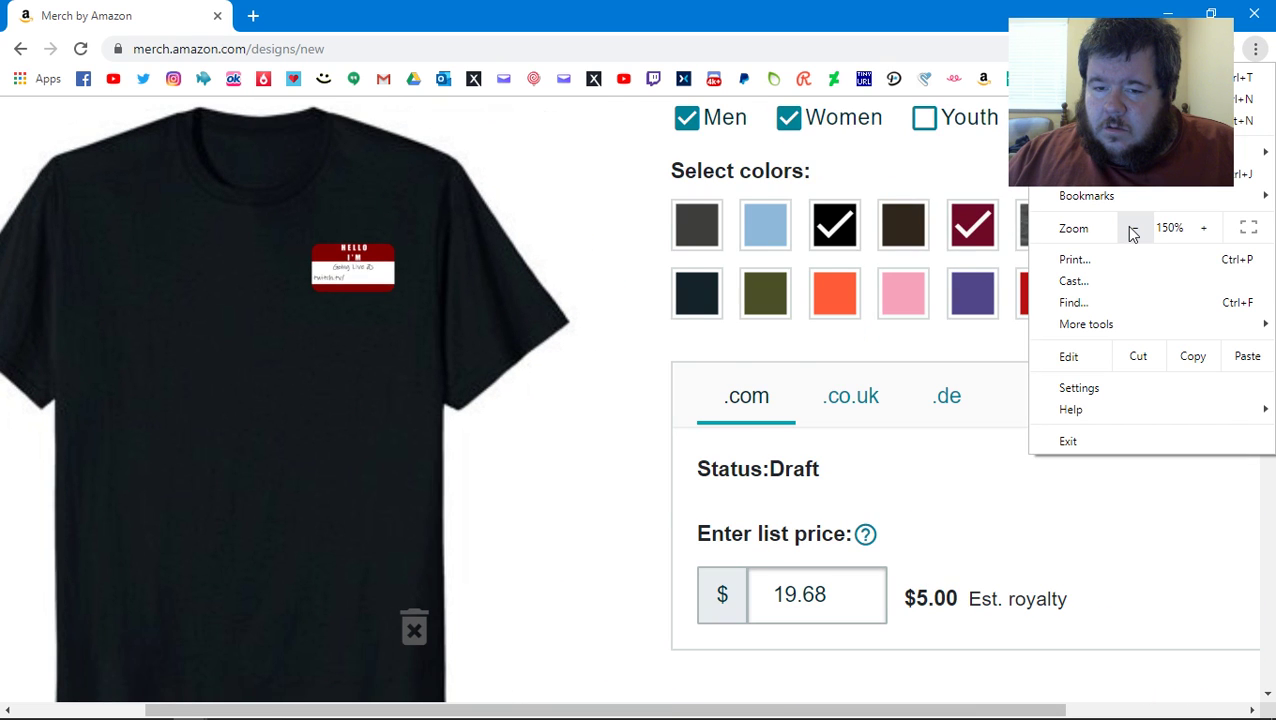
pyautogui.click(1133, 229)
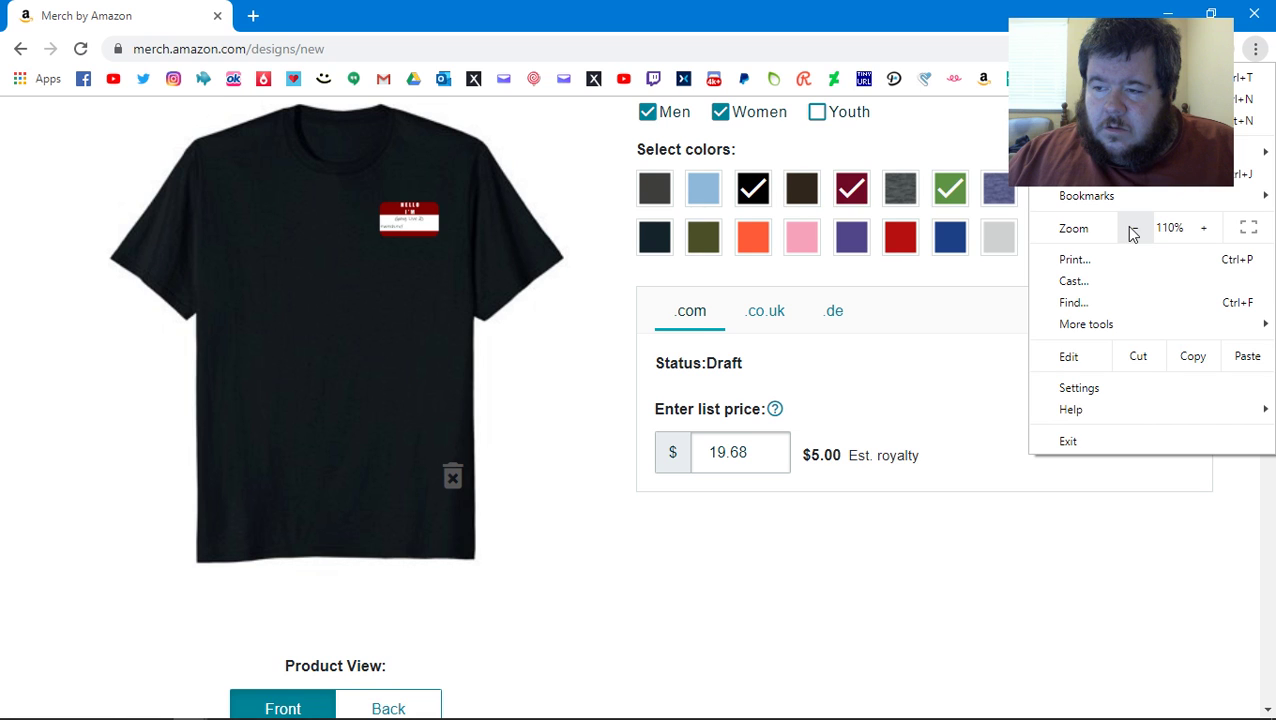
pyautogui.click(1133, 229)
pyautogui.click(918, 8)
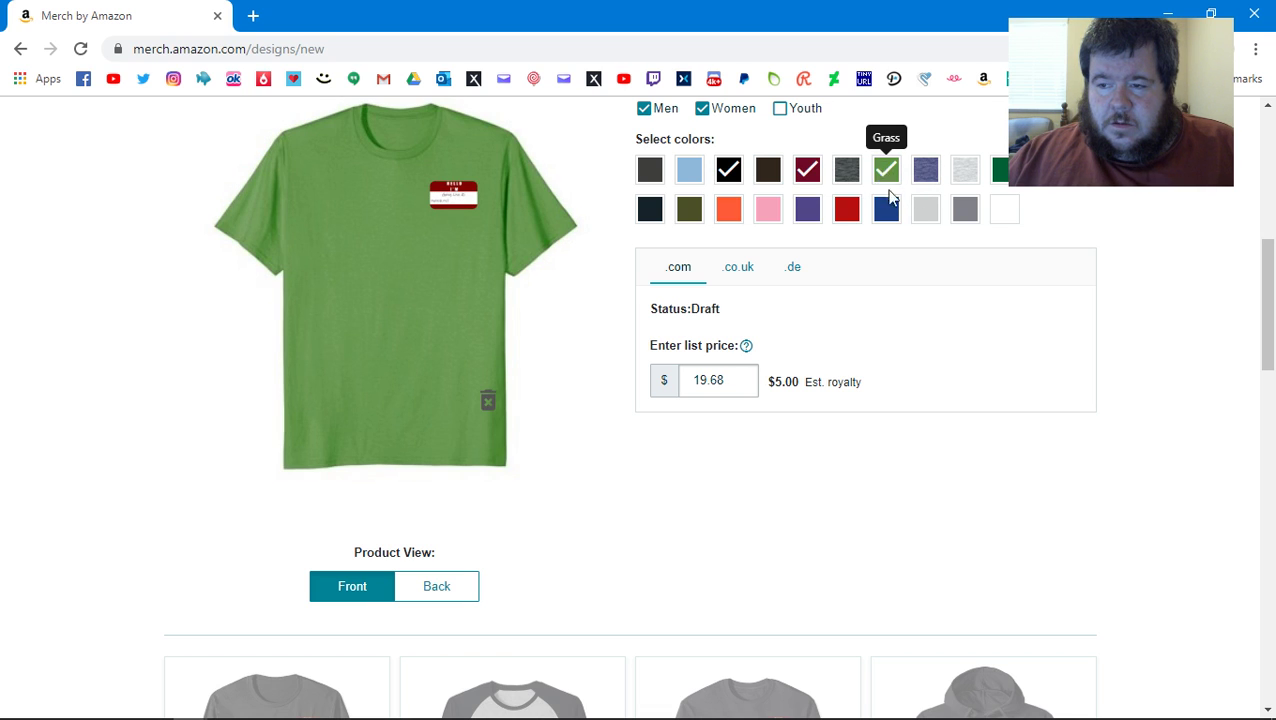
pyautogui.click(729, 209)
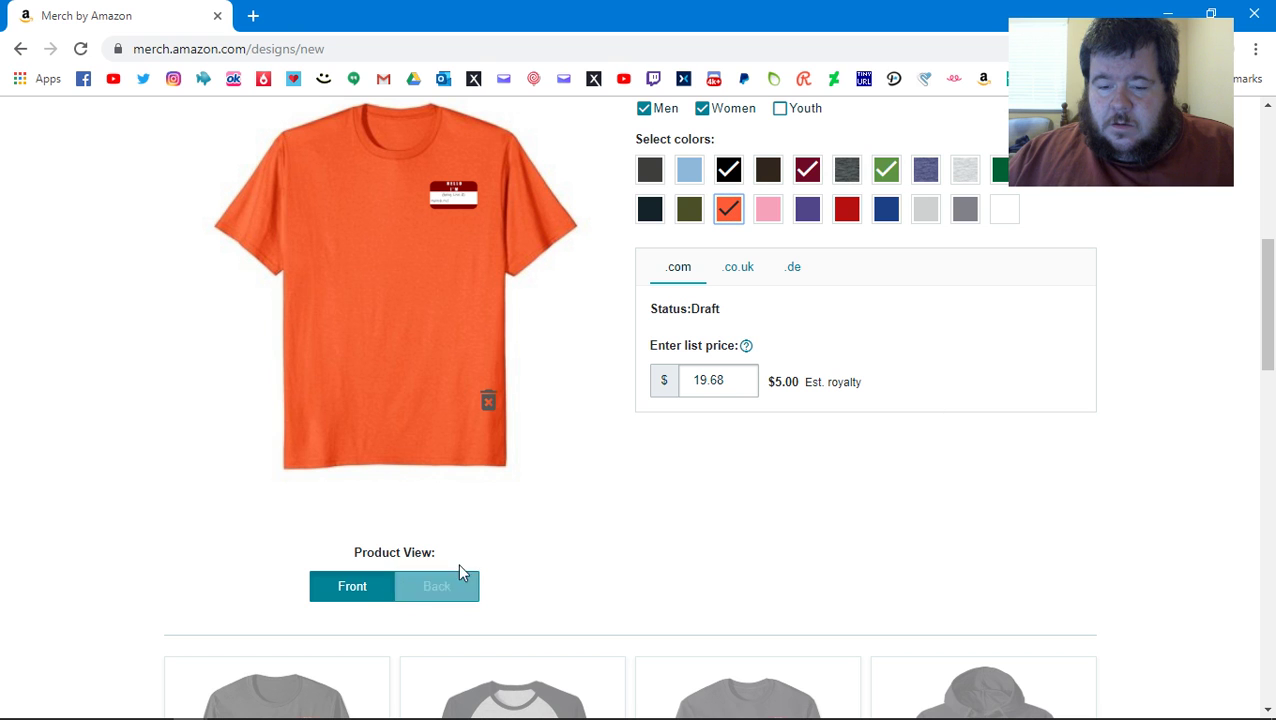
# Review the Standard t-shirt and submit it for publishing as a public link
pyautogui.scroll(-10, 612, 544)
pyautogui.scroll(-1, 615, 540)
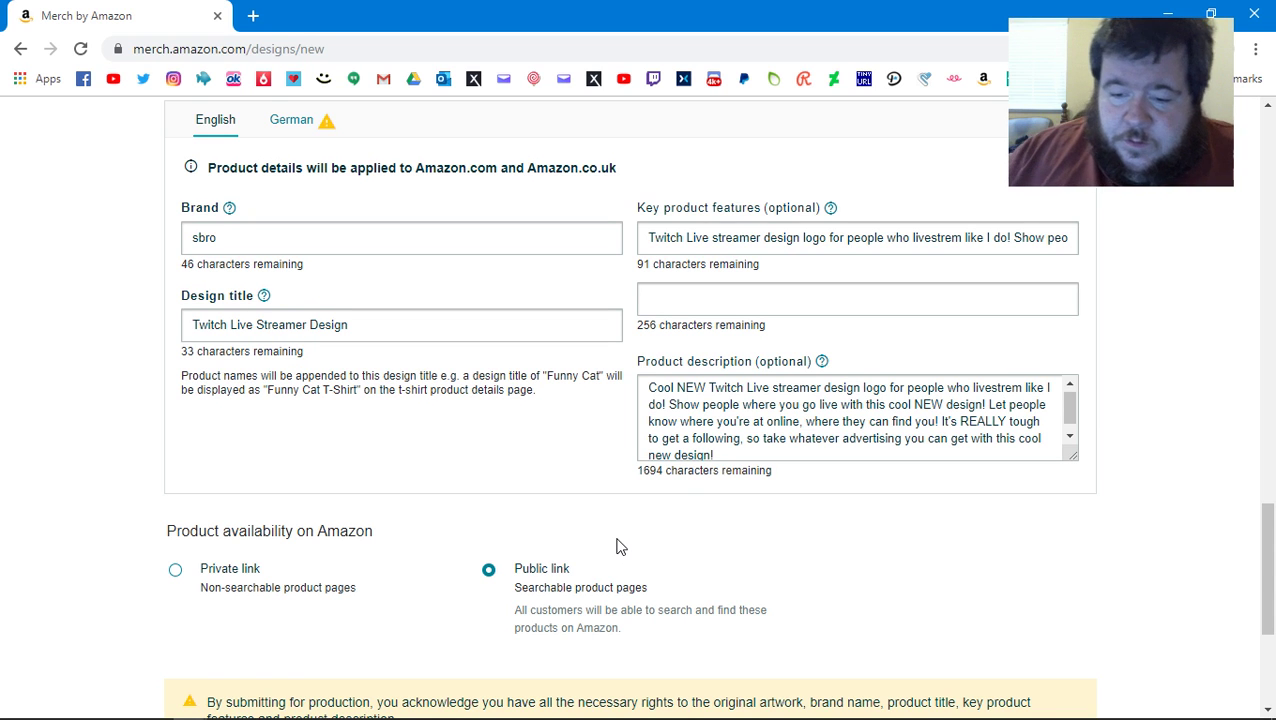
pyautogui.scroll(-1, 616, 545)
pyautogui.scroll(-1, 616, 545)
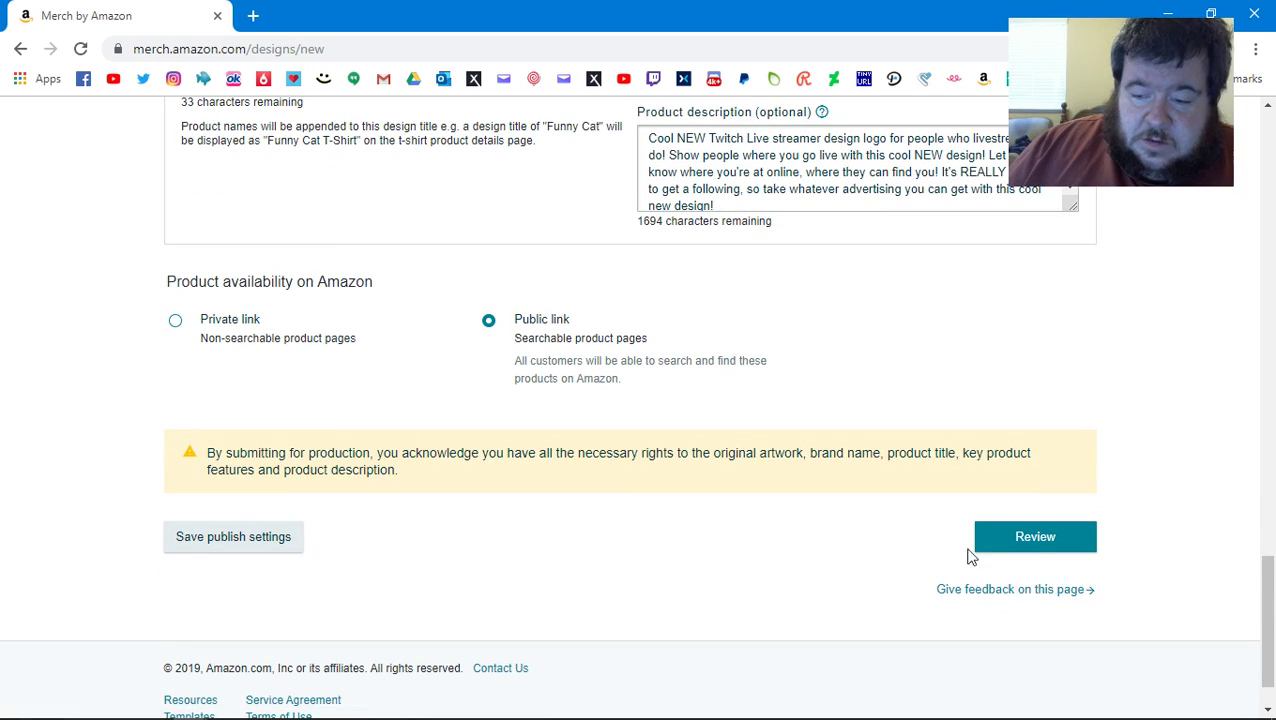
pyautogui.click(1053, 541)
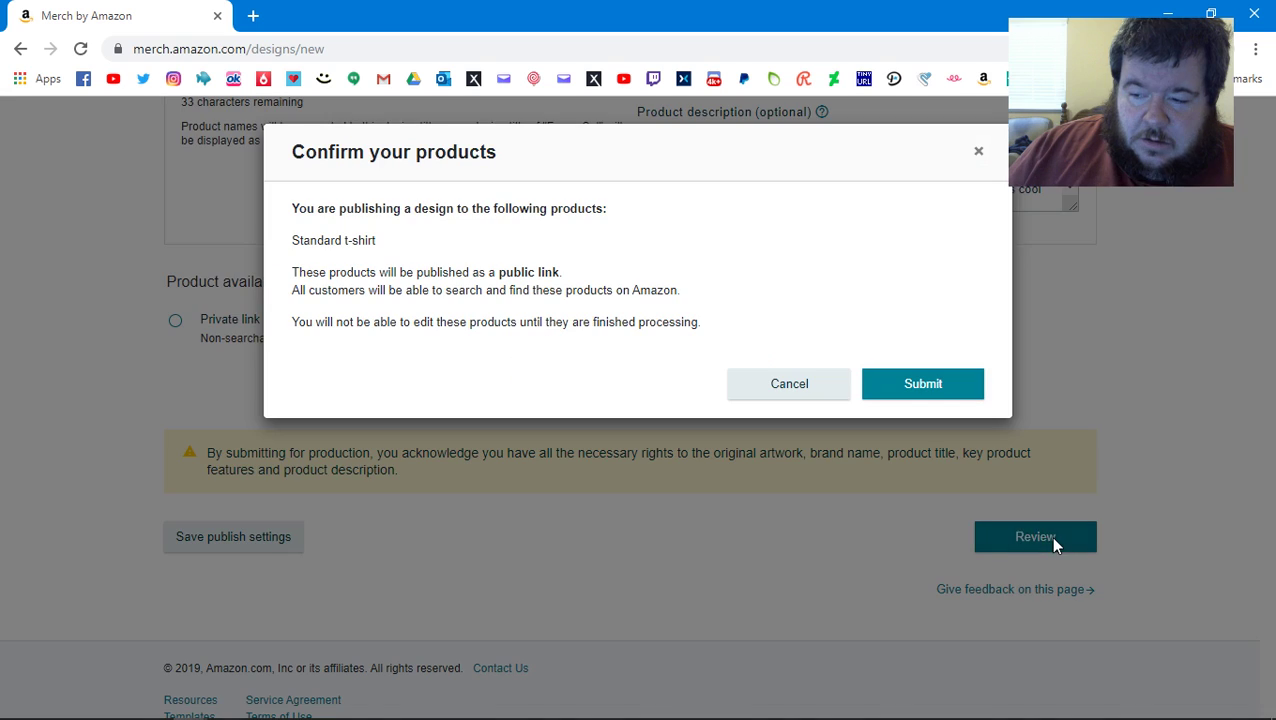
pyautogui.click(905, 388)
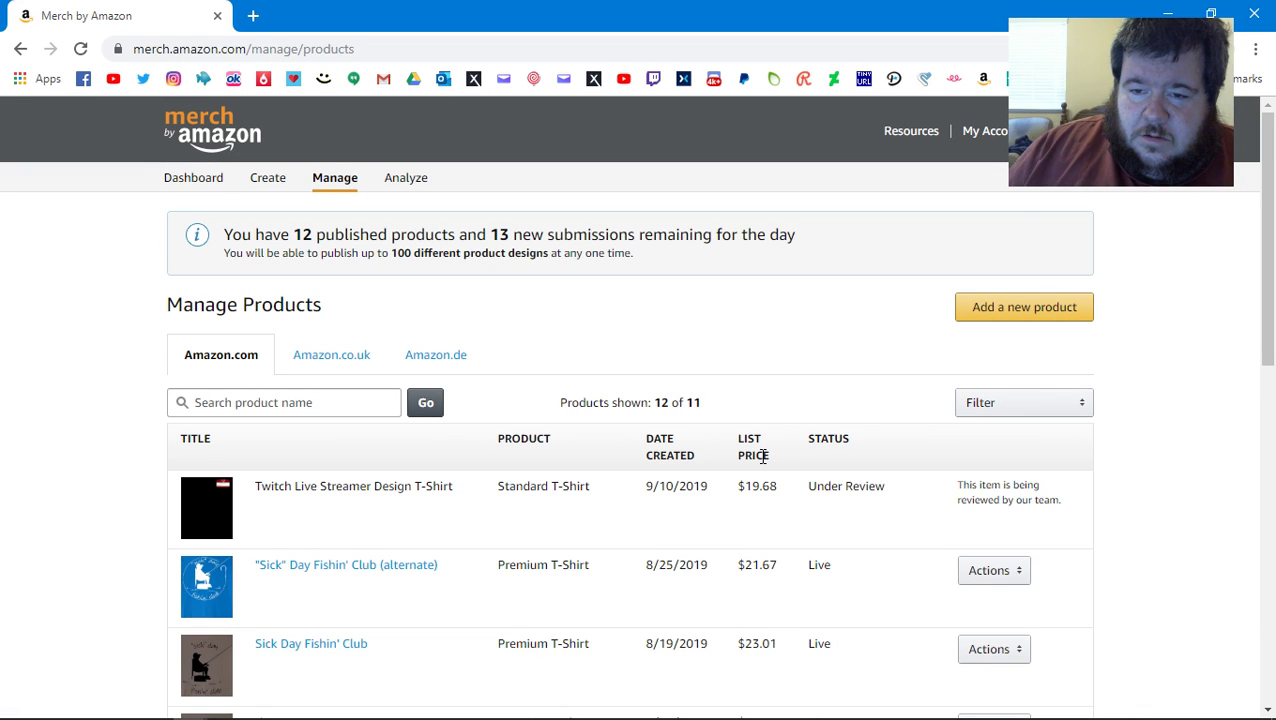
# Look over the Amazon.com product list on the Manage Products page, including the Twitch Live Streamer Design T-Shirt entry
pyautogui.scroll(-3, 763, 456)
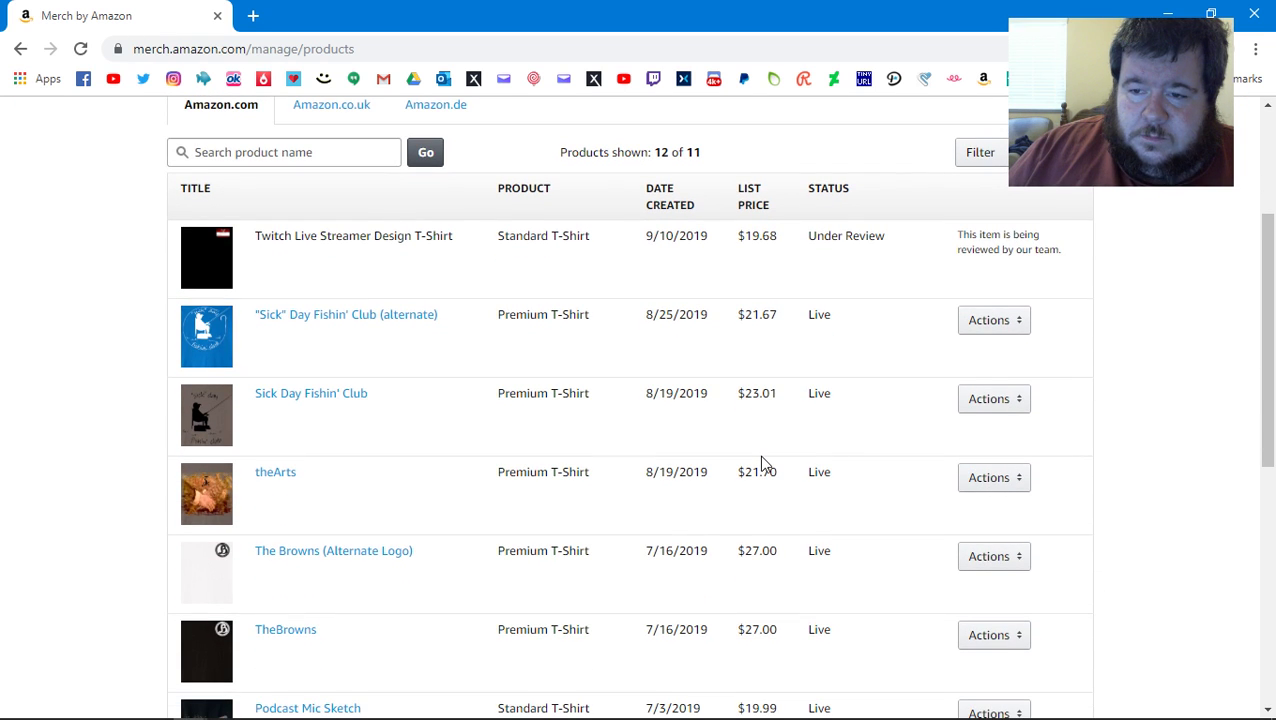
pyautogui.scroll(3, 761, 463)
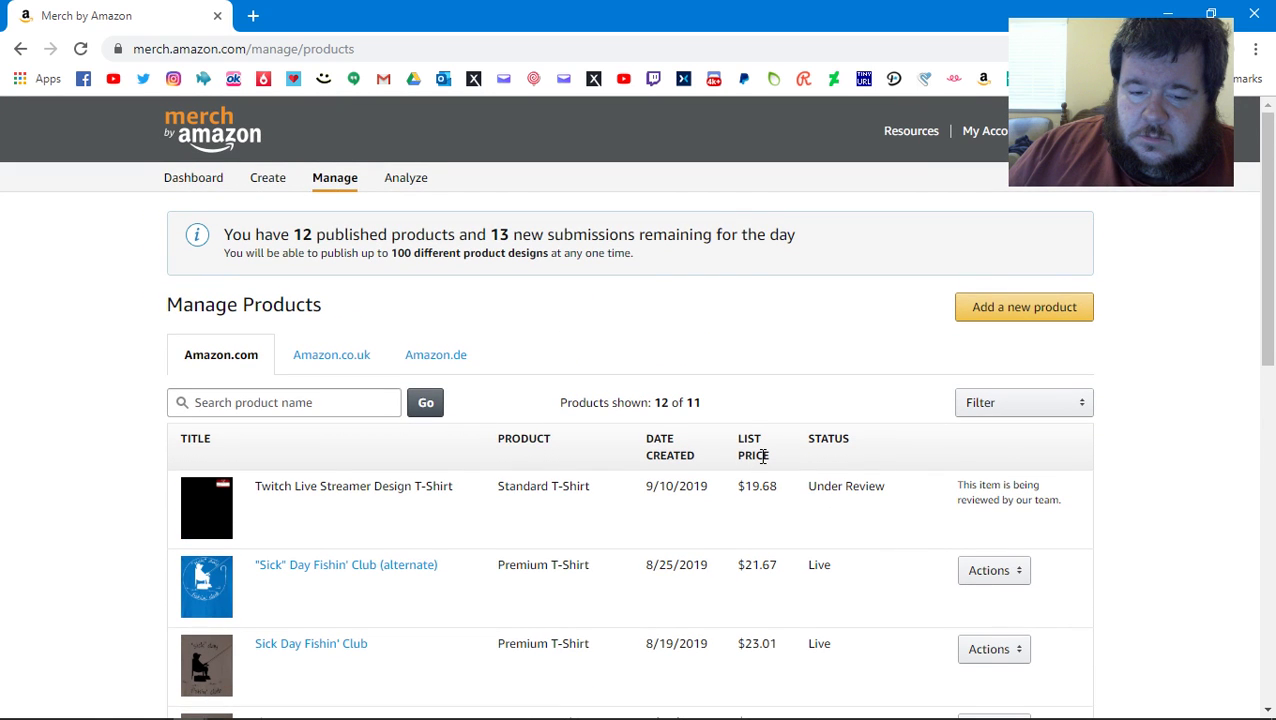
pyautogui.scroll(-1, 763, 456)
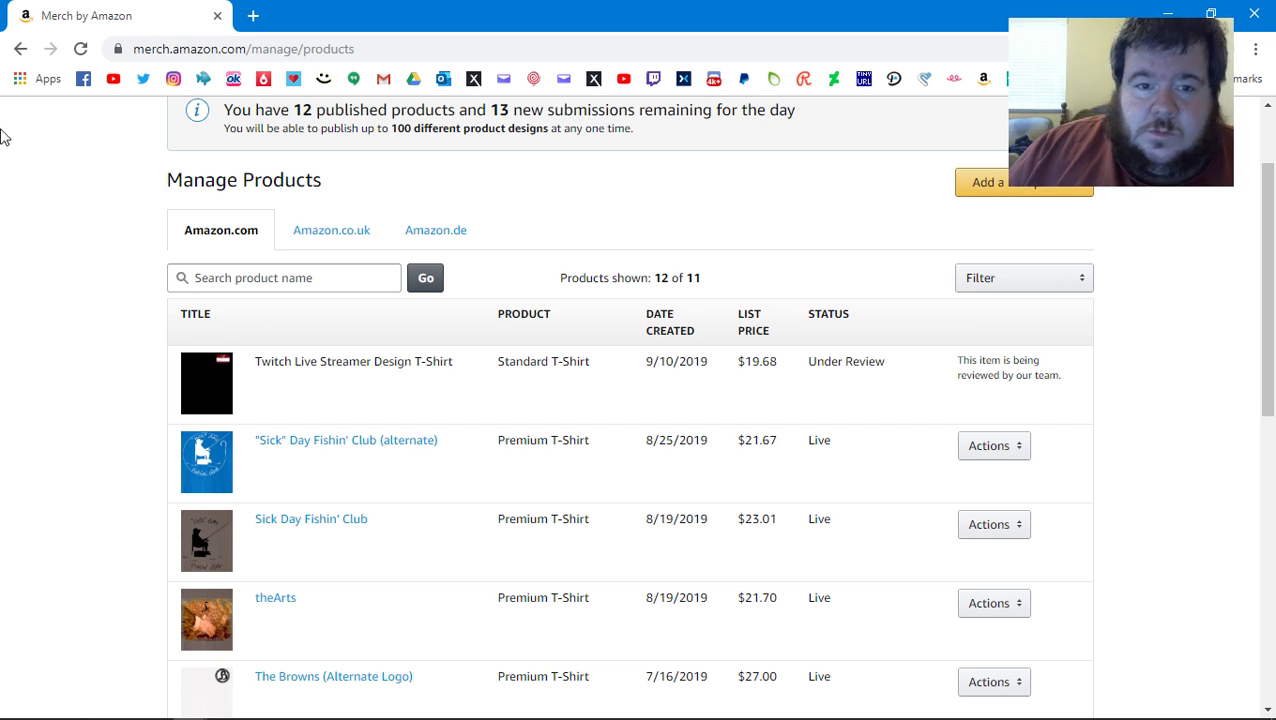
pyautogui.scroll(1, 758, 362)
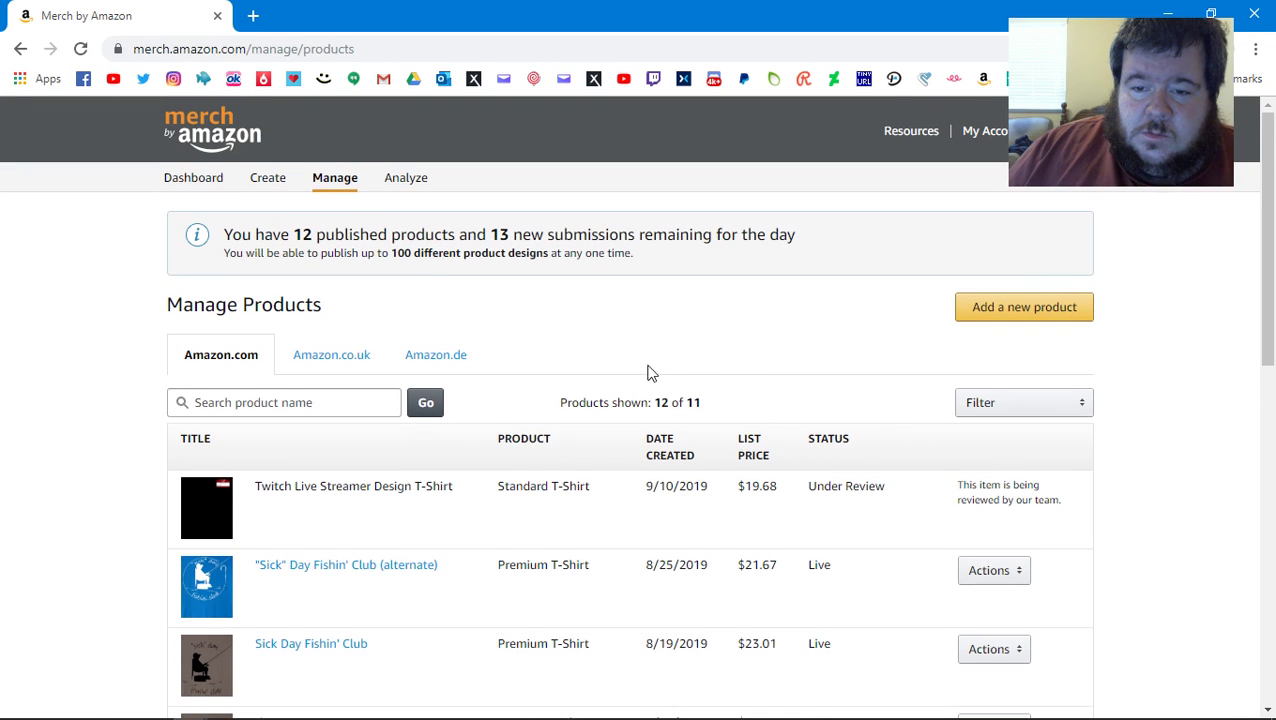
# Open the Analyze page and check the product purchases summary and report
pyautogui.click(408, 182)
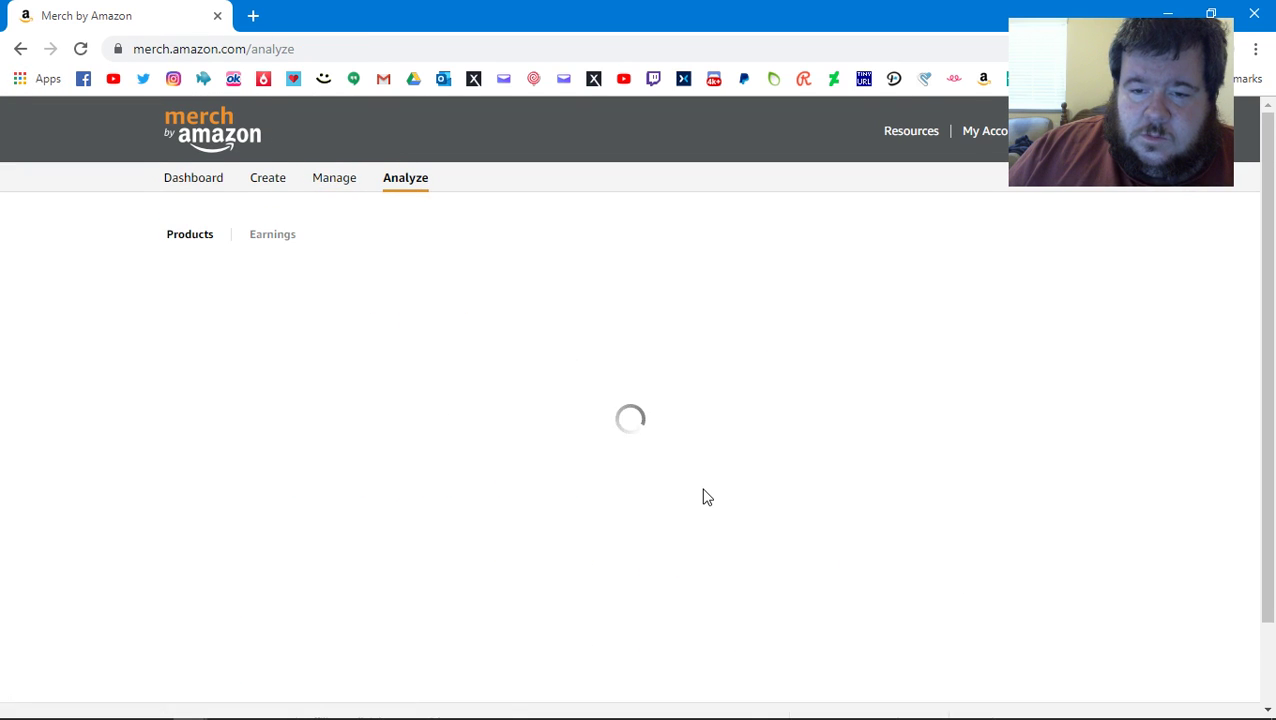
pyautogui.scroll(-1, 705, 493)
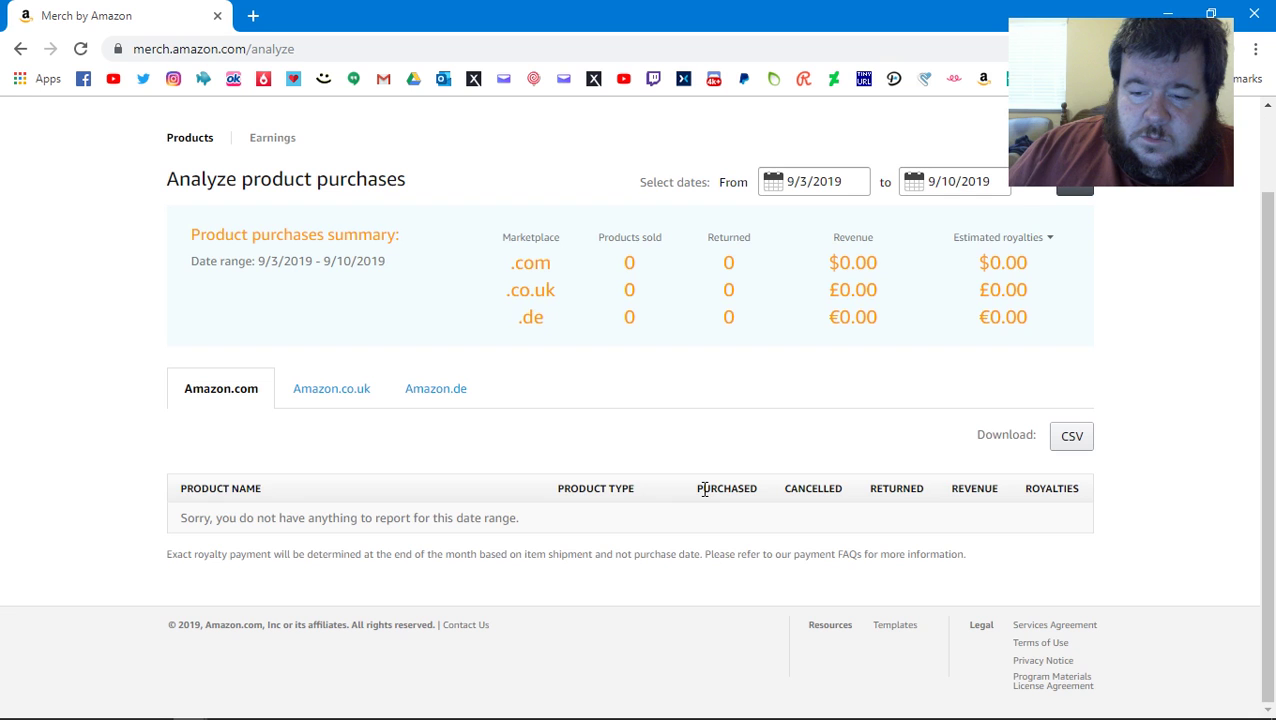
pyautogui.scroll(1, 705, 488)
# Look through the sales summary and recent activity list on the Dashboard, and return to the Manage Products page
pyautogui.click(190, 182)
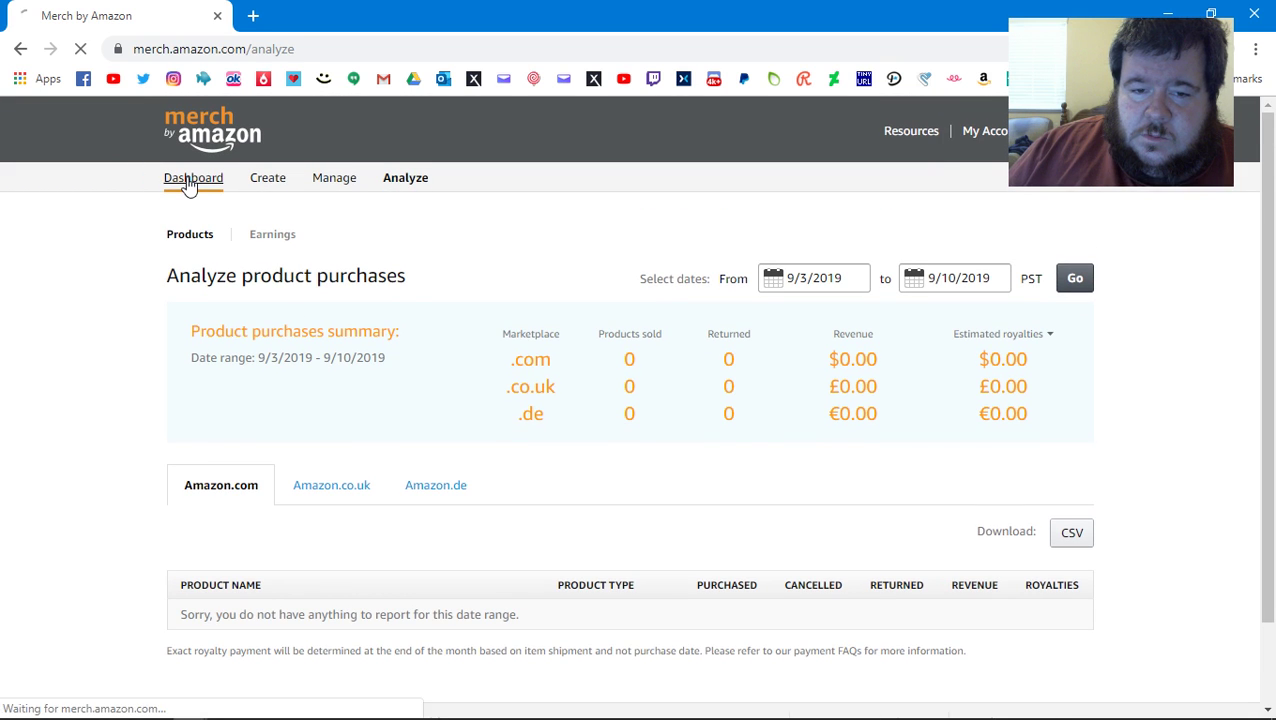
pyautogui.scroll(-1, 440, 440)
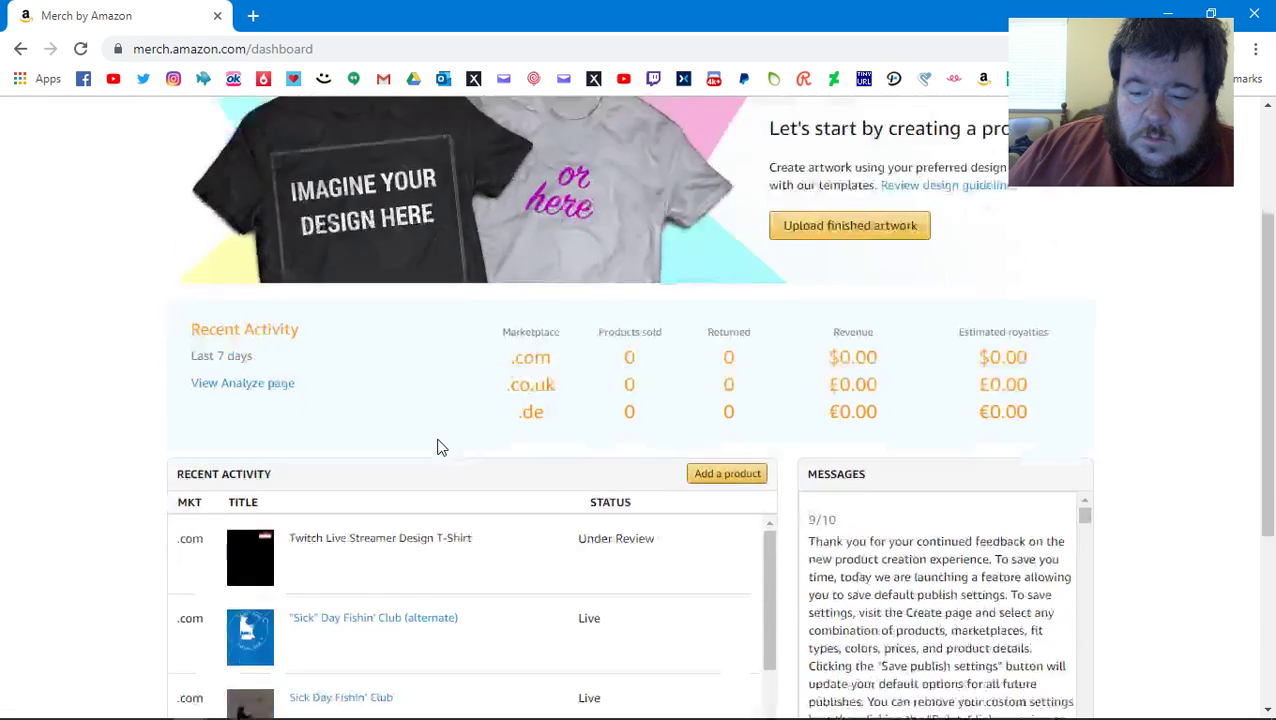
pyautogui.scroll(-4, 437, 447)
pyautogui.scroll(2, 399, 427)
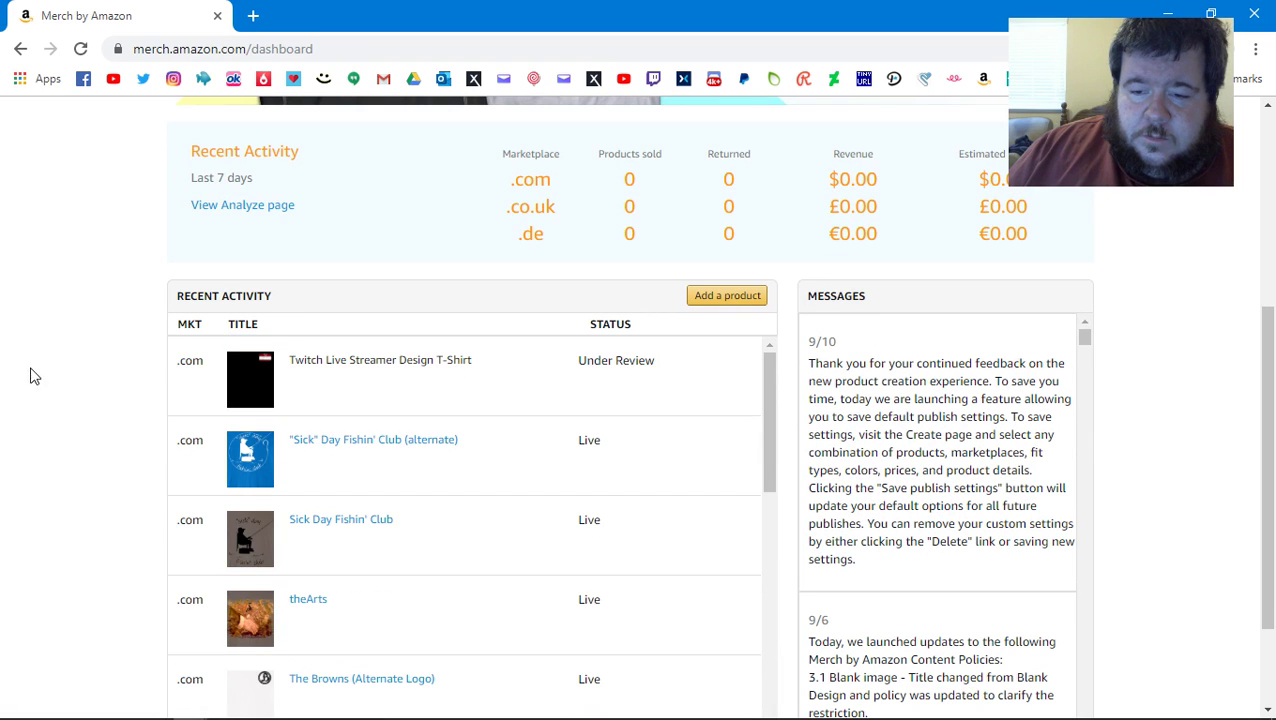
pyautogui.scroll(-2, 30, 375)
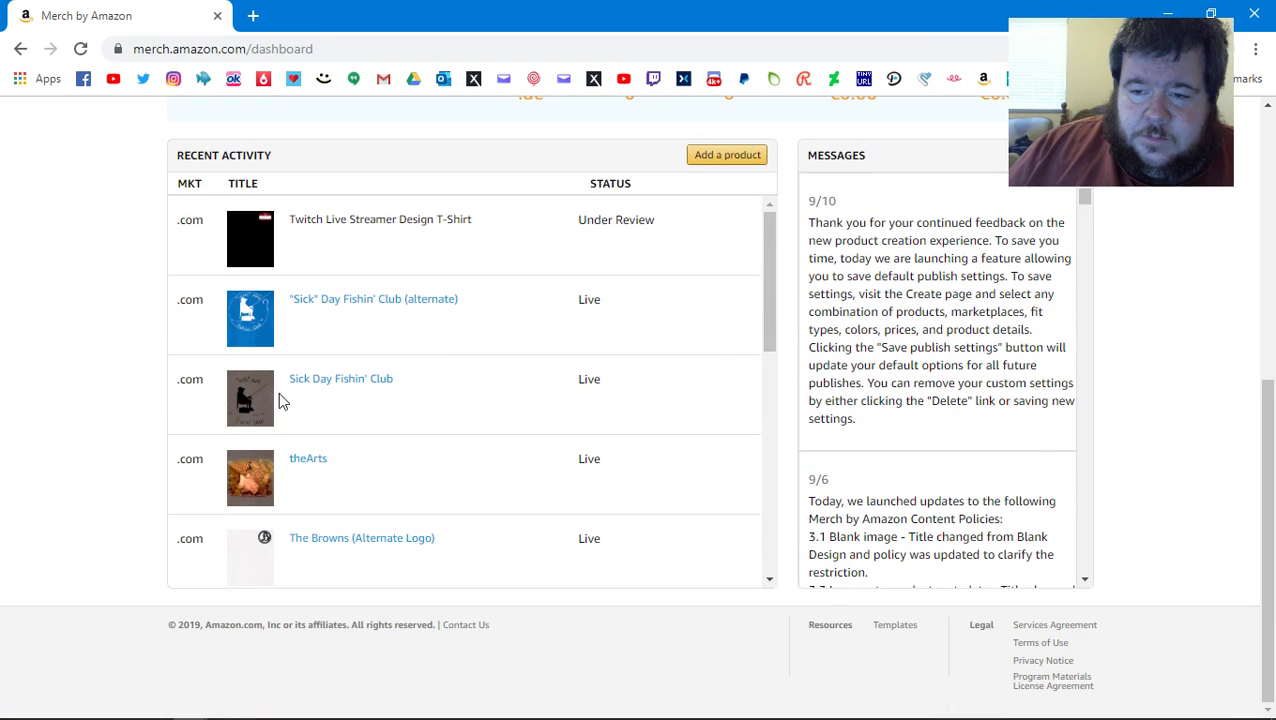
pyautogui.scroll(-10, 279, 400)
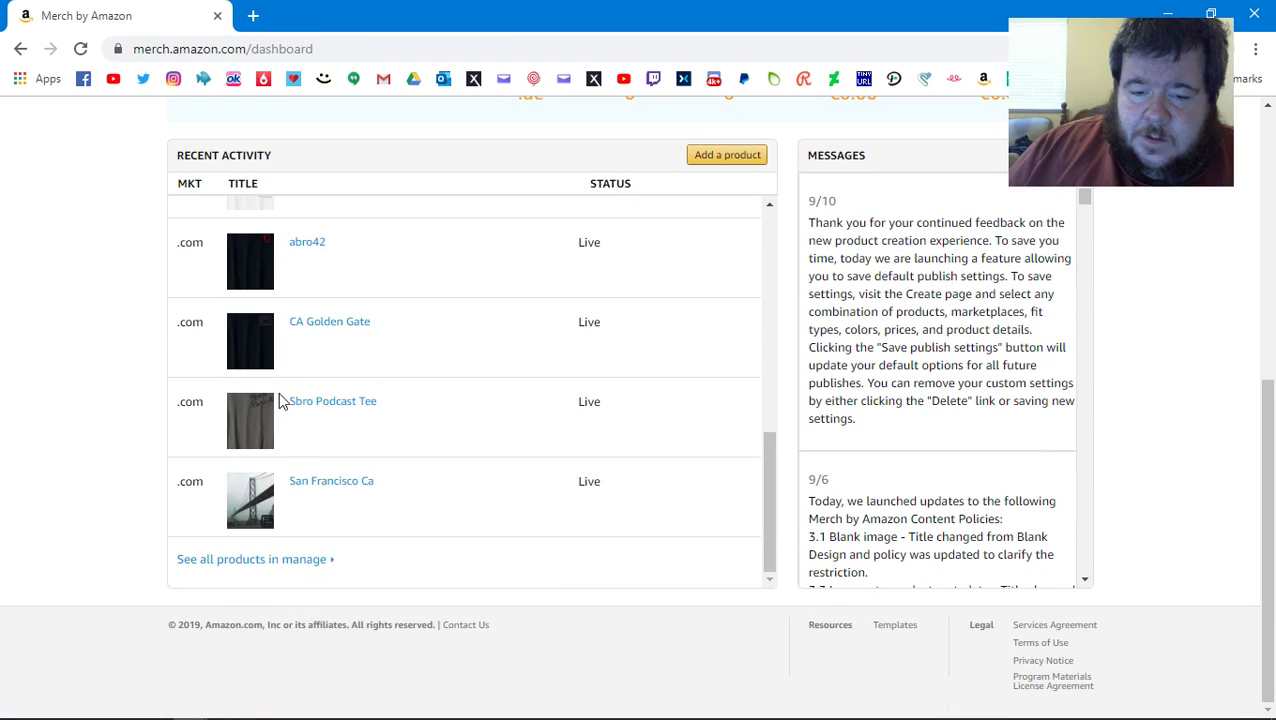
pyautogui.scroll(10, 279, 400)
pyautogui.scroll(5, 103, 304)
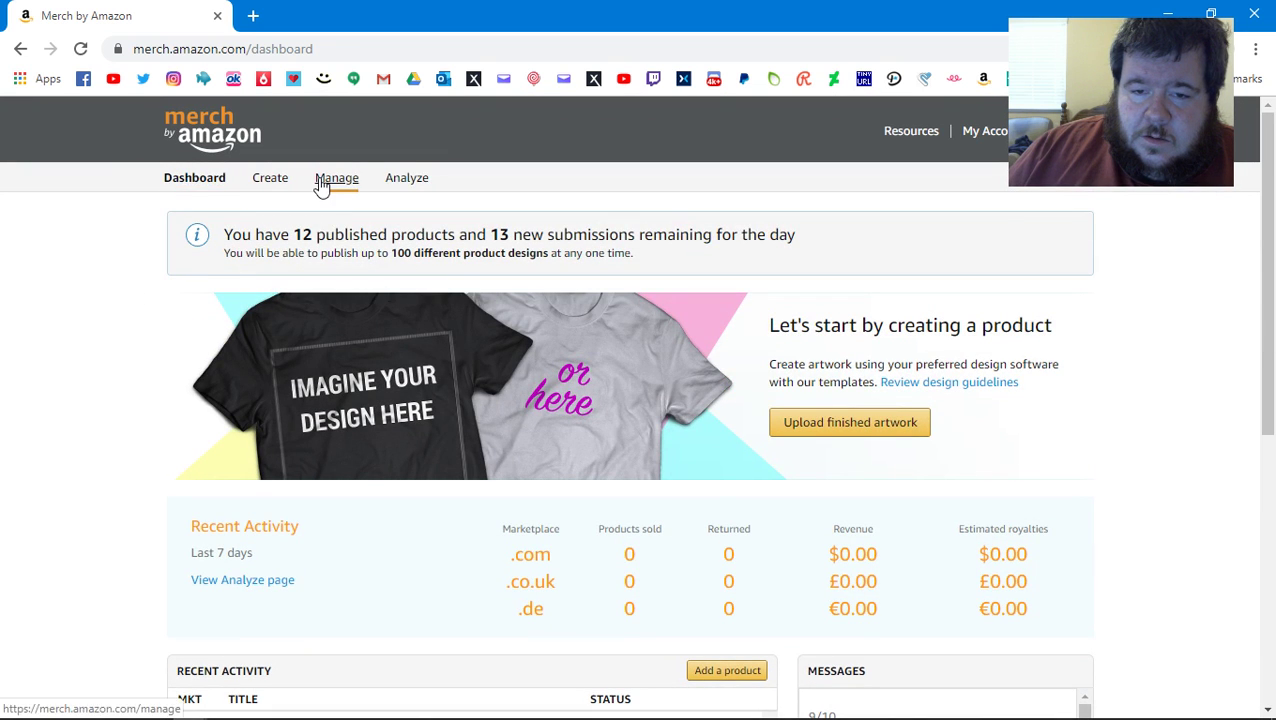
pyautogui.click(324, 185)
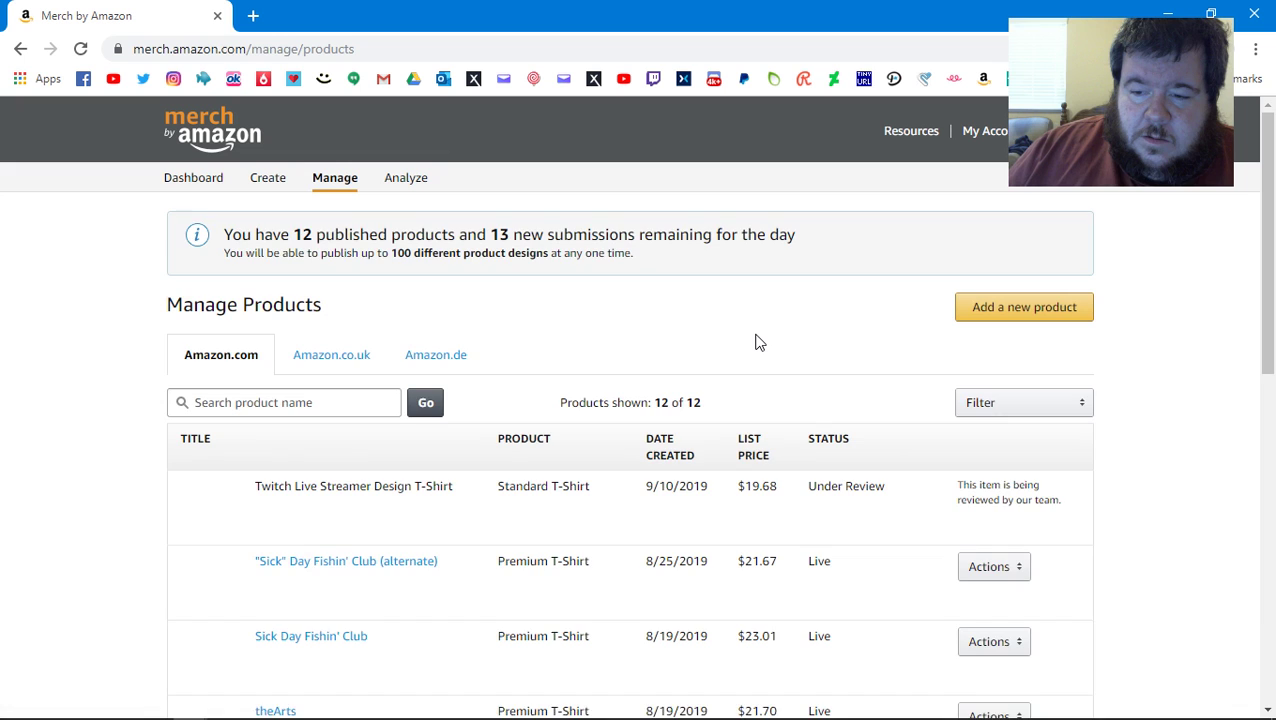
# Switch to Inkscape, save nametag.svg and close the program
pyautogui.click(1168, 12)
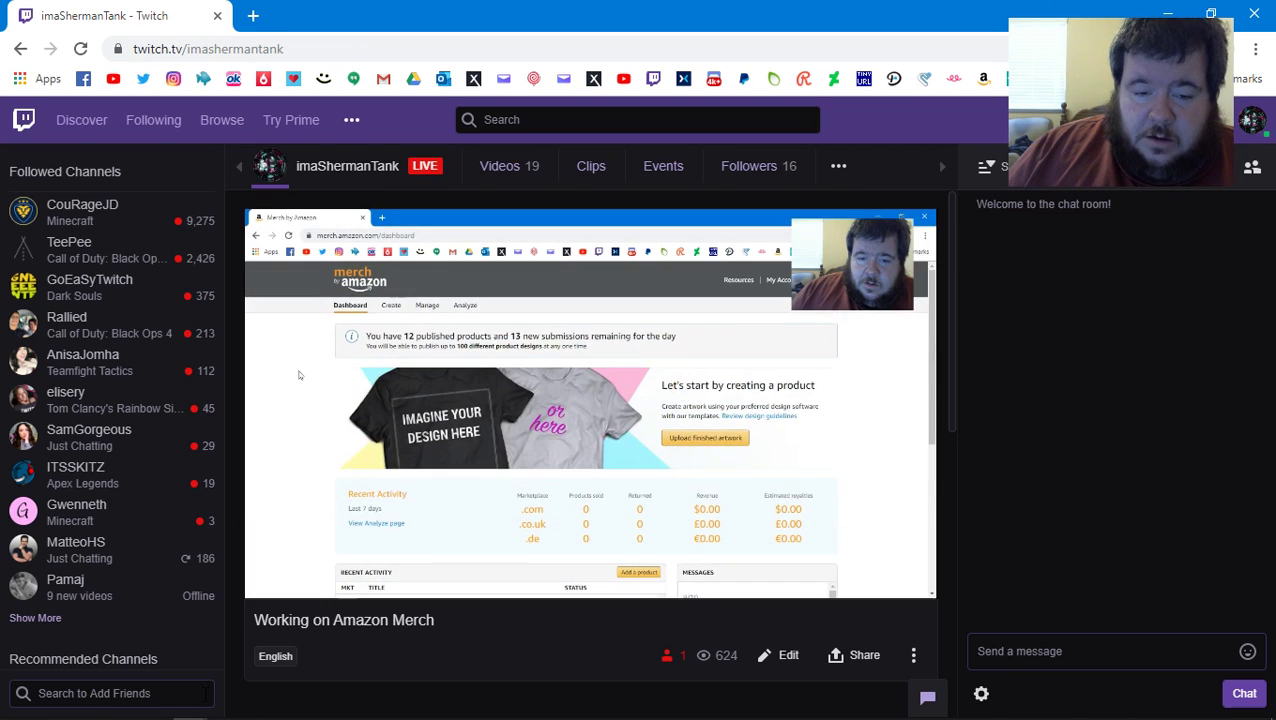
pyautogui.click(300, 709)
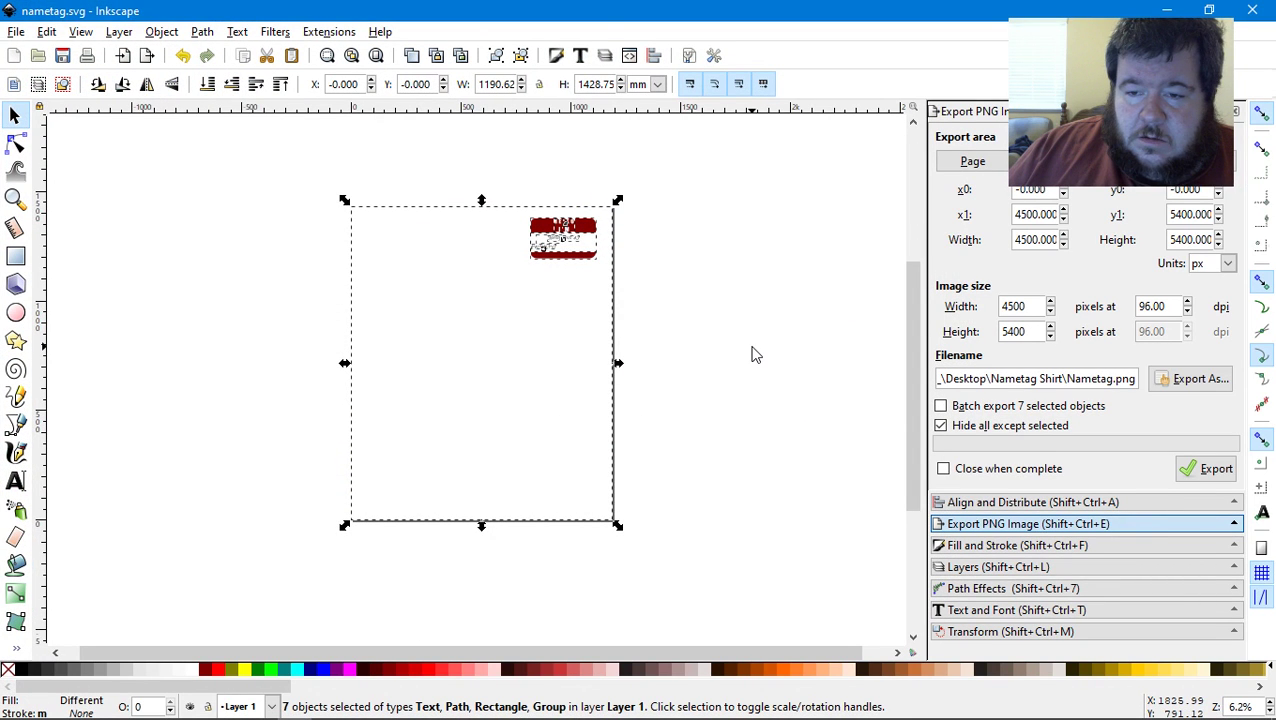
pyautogui.click(62, 56)
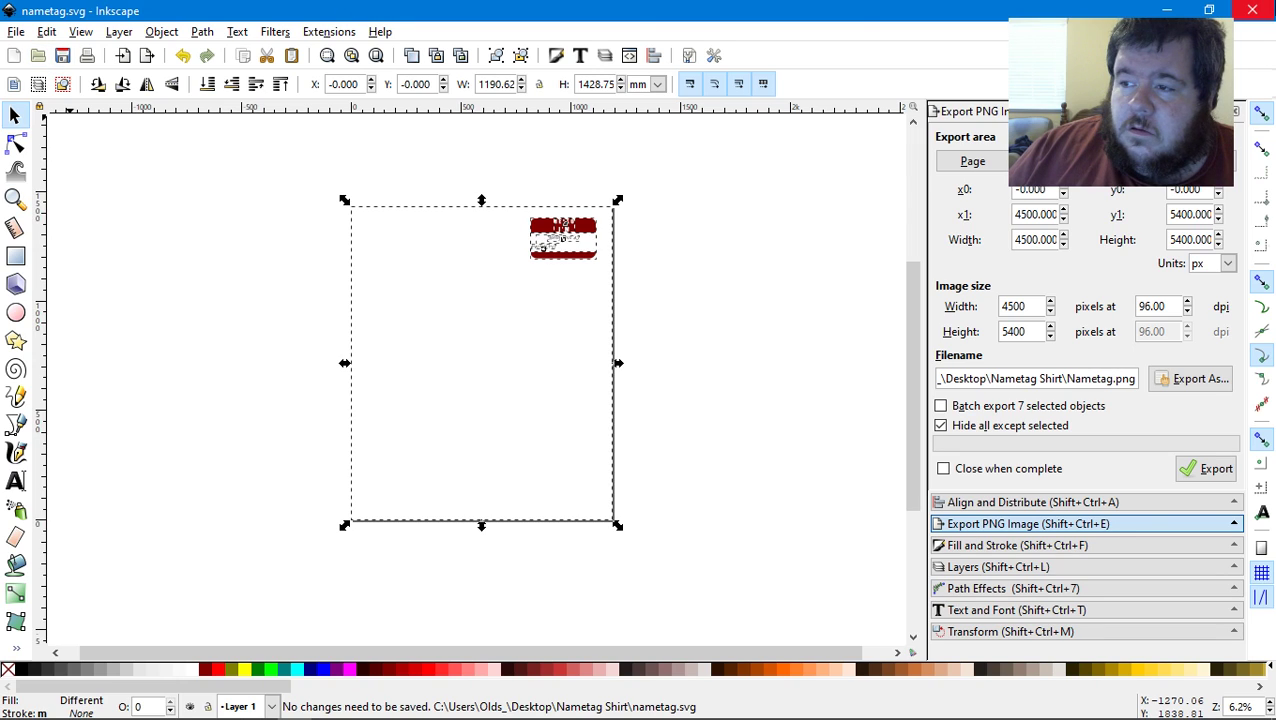
pyautogui.click(1253, 10)
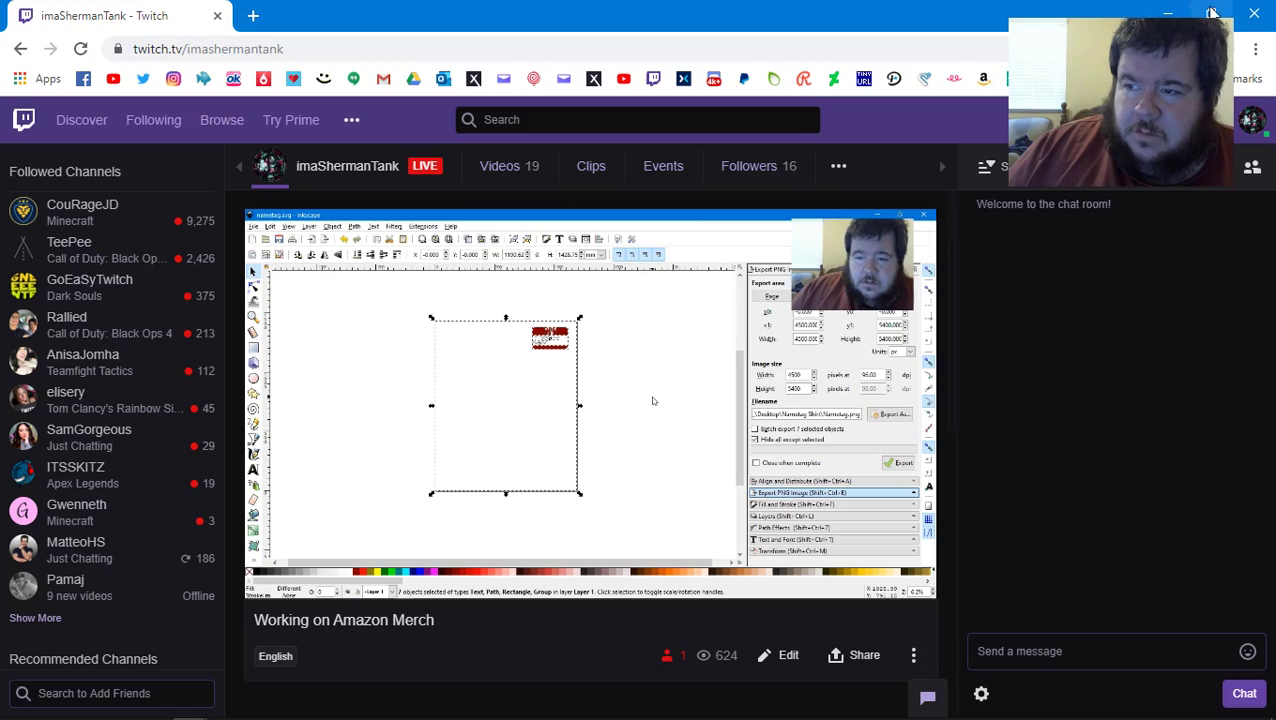
# Open the Nametag Shirt folder on the desktop and create a subfolder named NametagShirt in it
pyautogui.click(1168, 12)
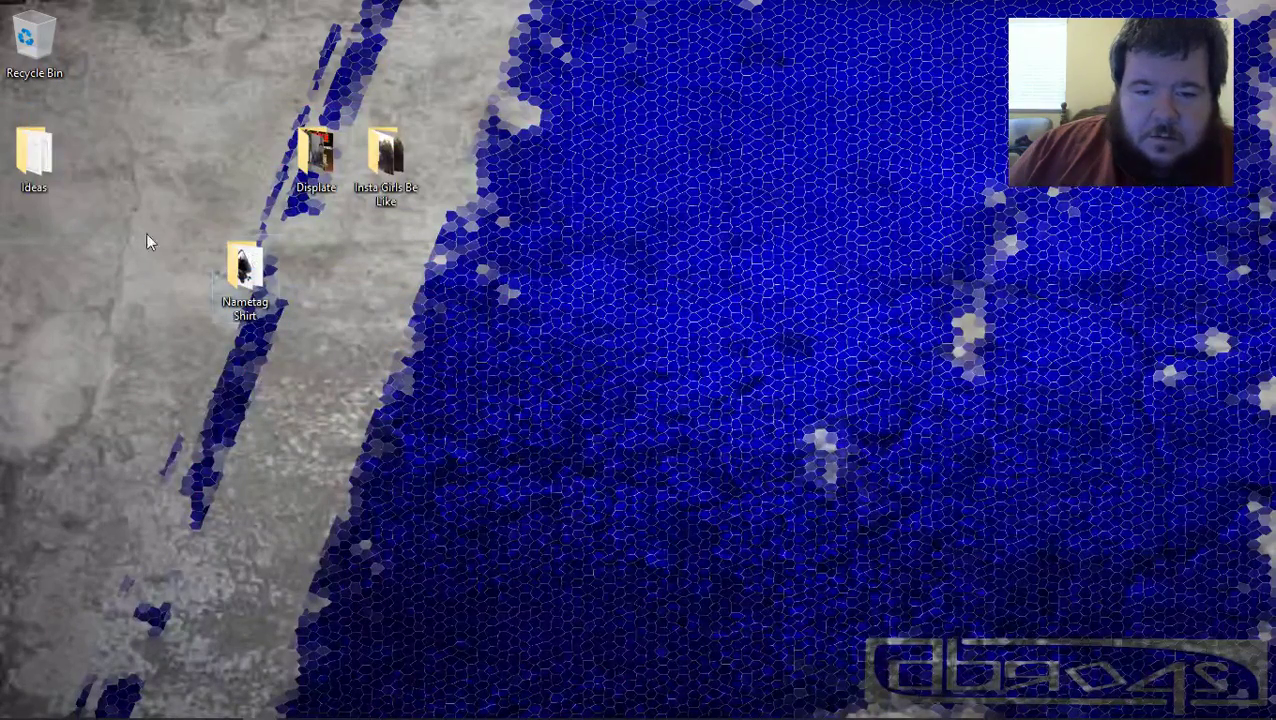
pyautogui.doubleClick(245, 268)
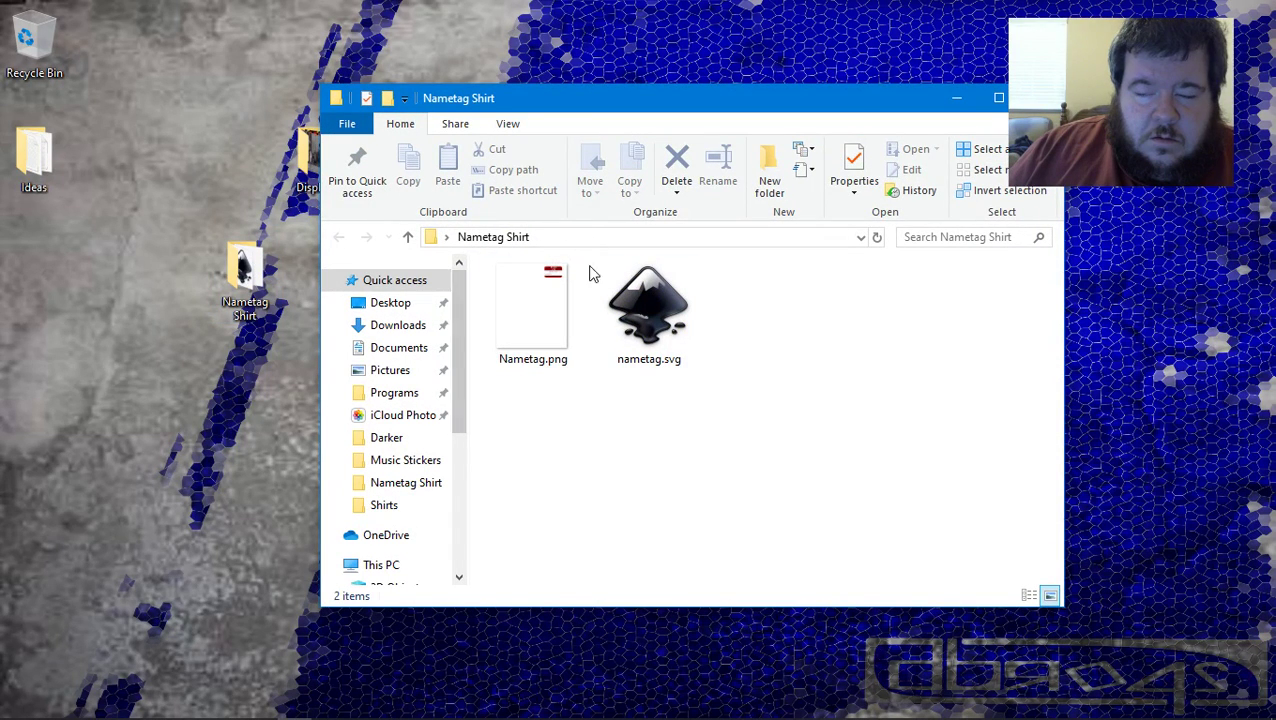
pyautogui.rightClick(603, 409)
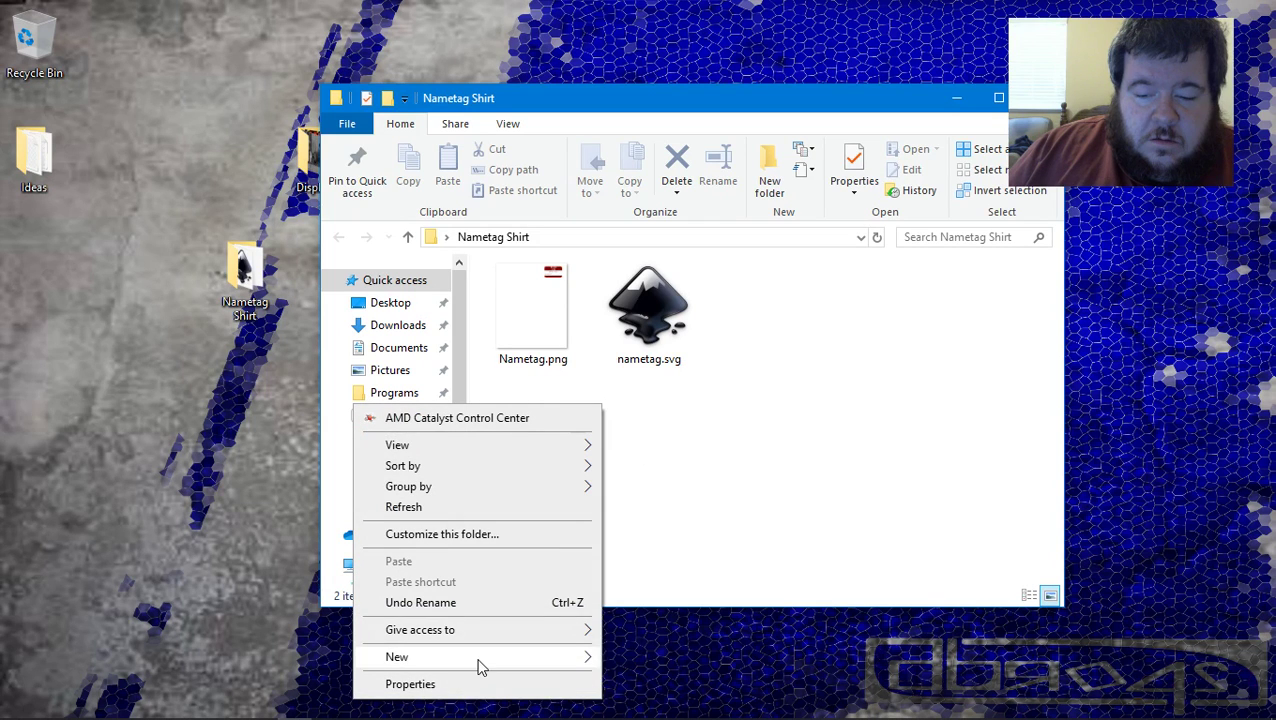
pyautogui.moveTo(478, 660)
pyautogui.click(705, 545)
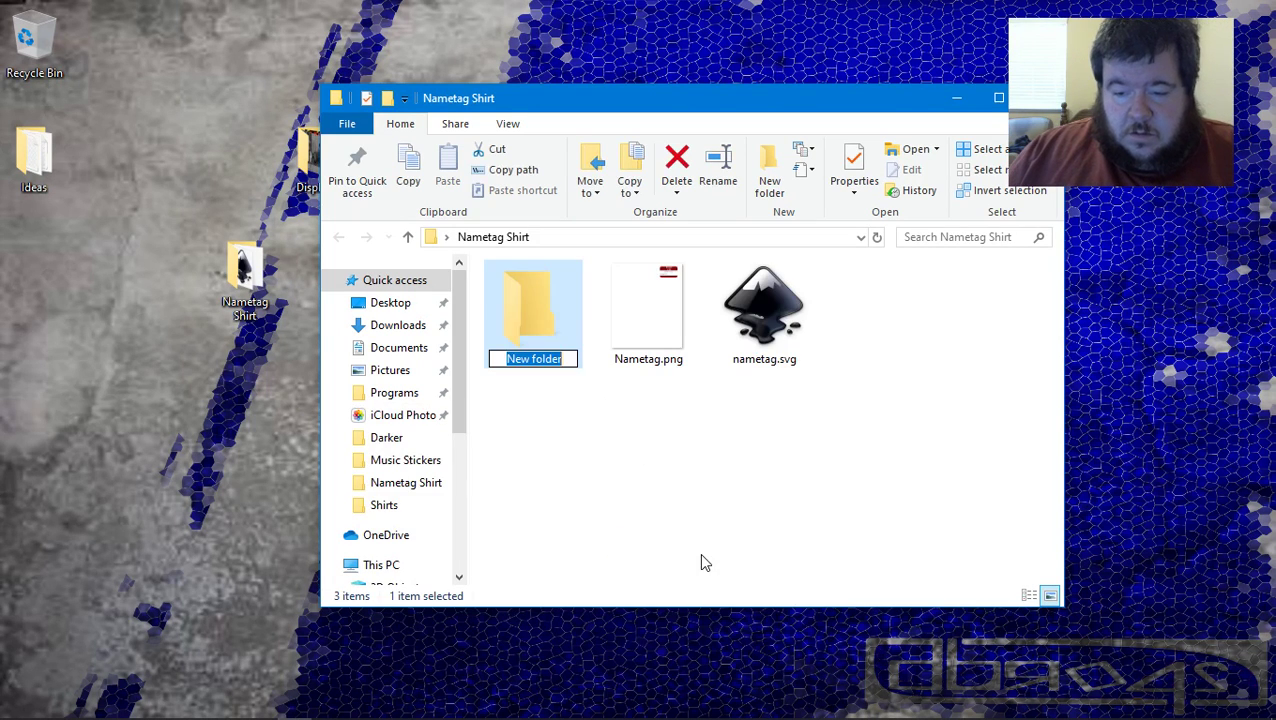
pyautogui.write('Name')
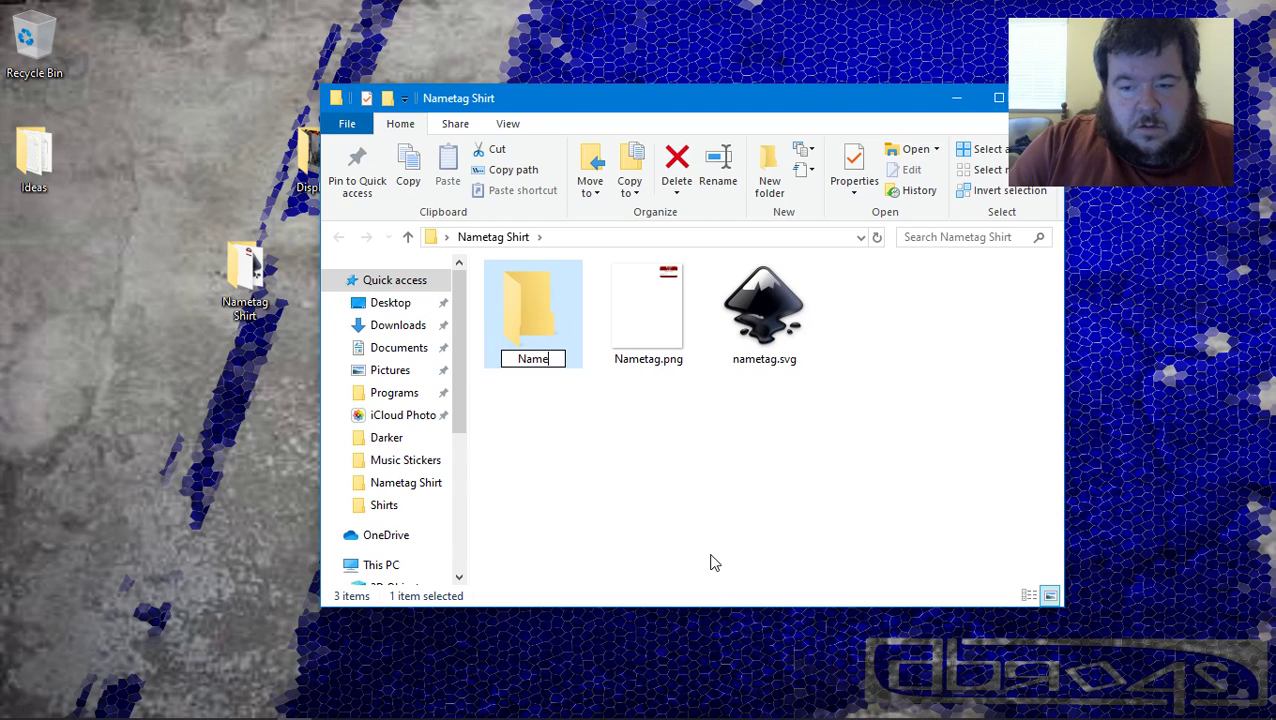
pyautogui.write('tag')
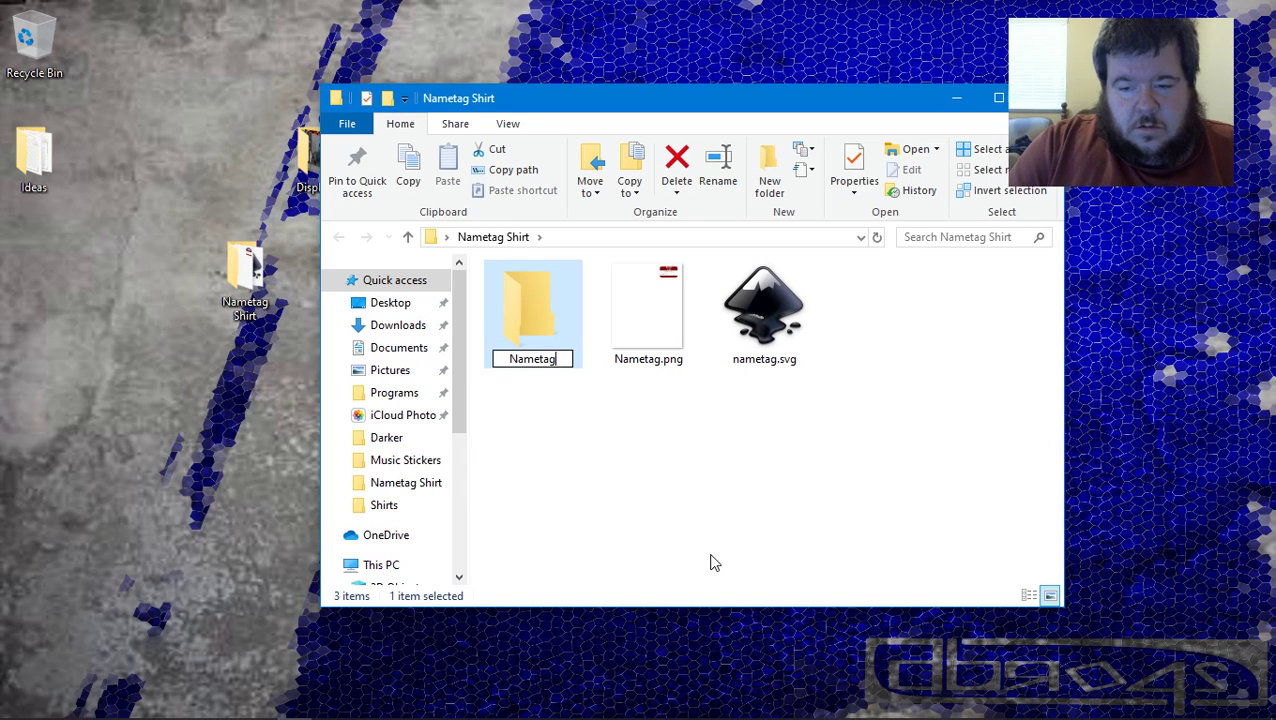
pyautogui.write('Shirt')
pyautogui.press('Return')
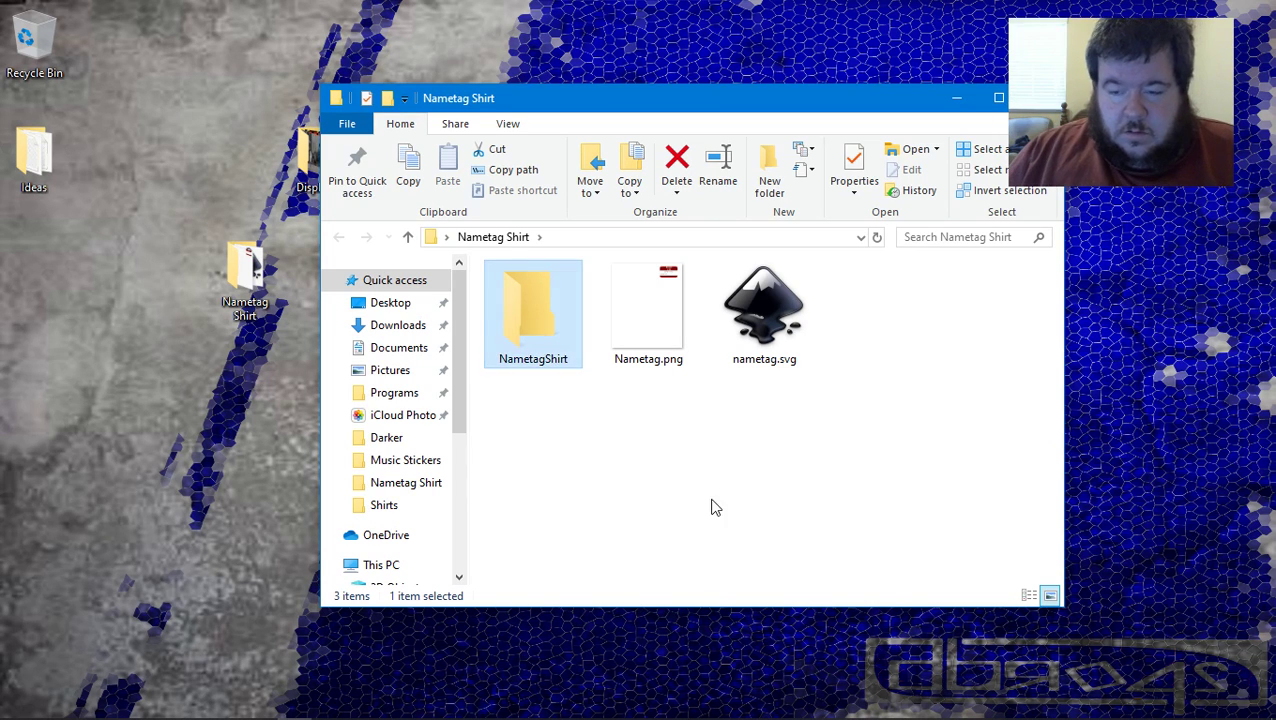
# Copy Nametag.png and nametag.svg into the NametagShirt folder, and delete Nametag.png from the parent Nametag Shirt folder
pyautogui.click(755, 290)
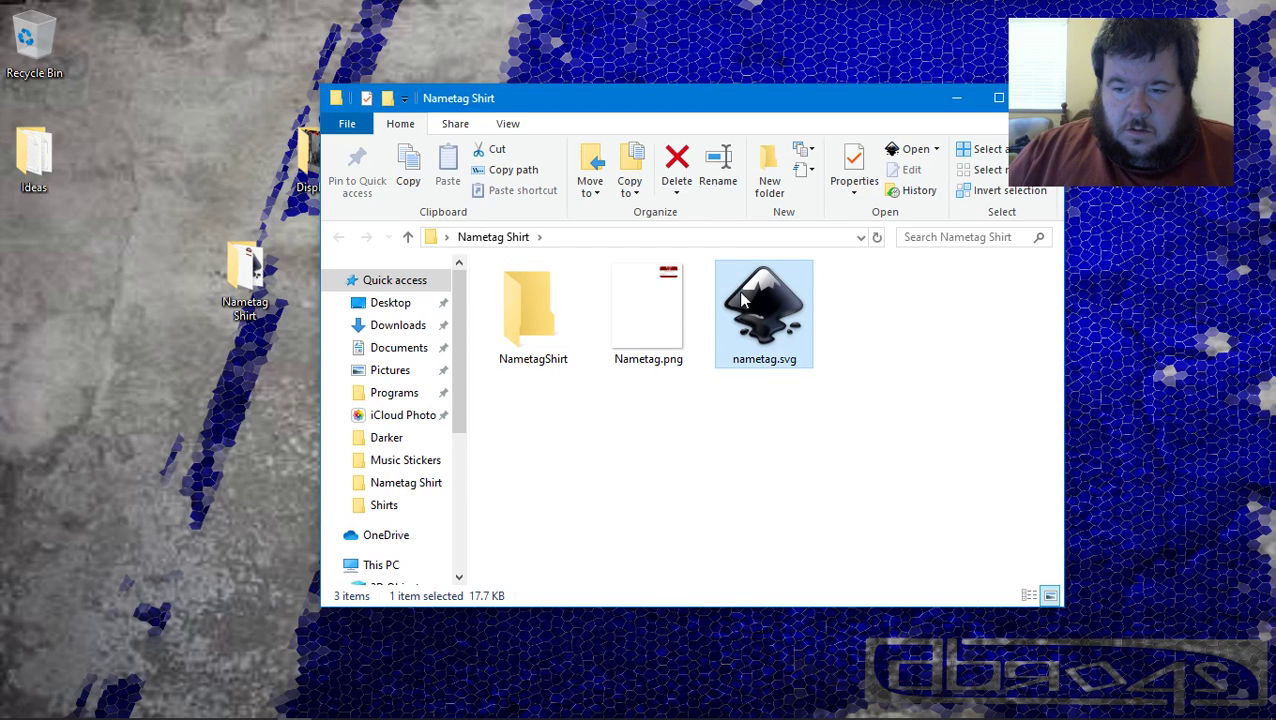
pyautogui.keyDown('ctrl'); pyautogui.click(653, 300); pyautogui.keyUp('ctrl')
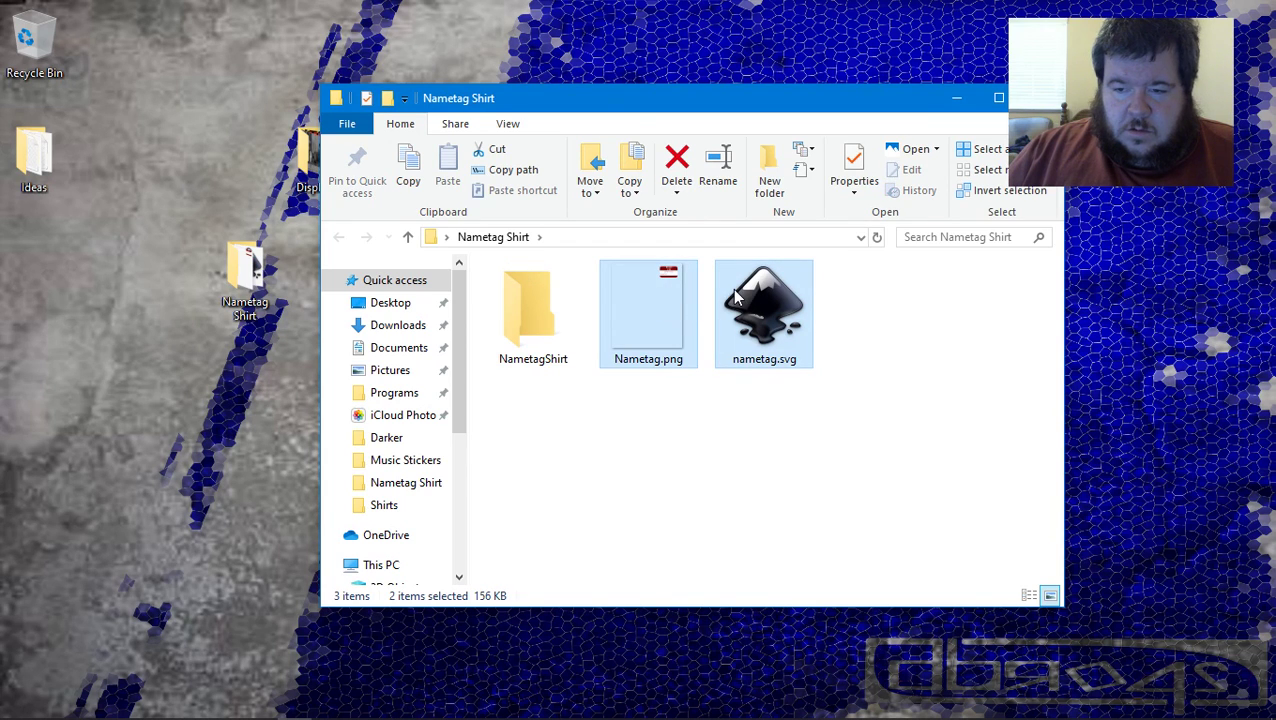
pyautogui.moveTo(735, 295); pyautogui.dragTo(541, 322)
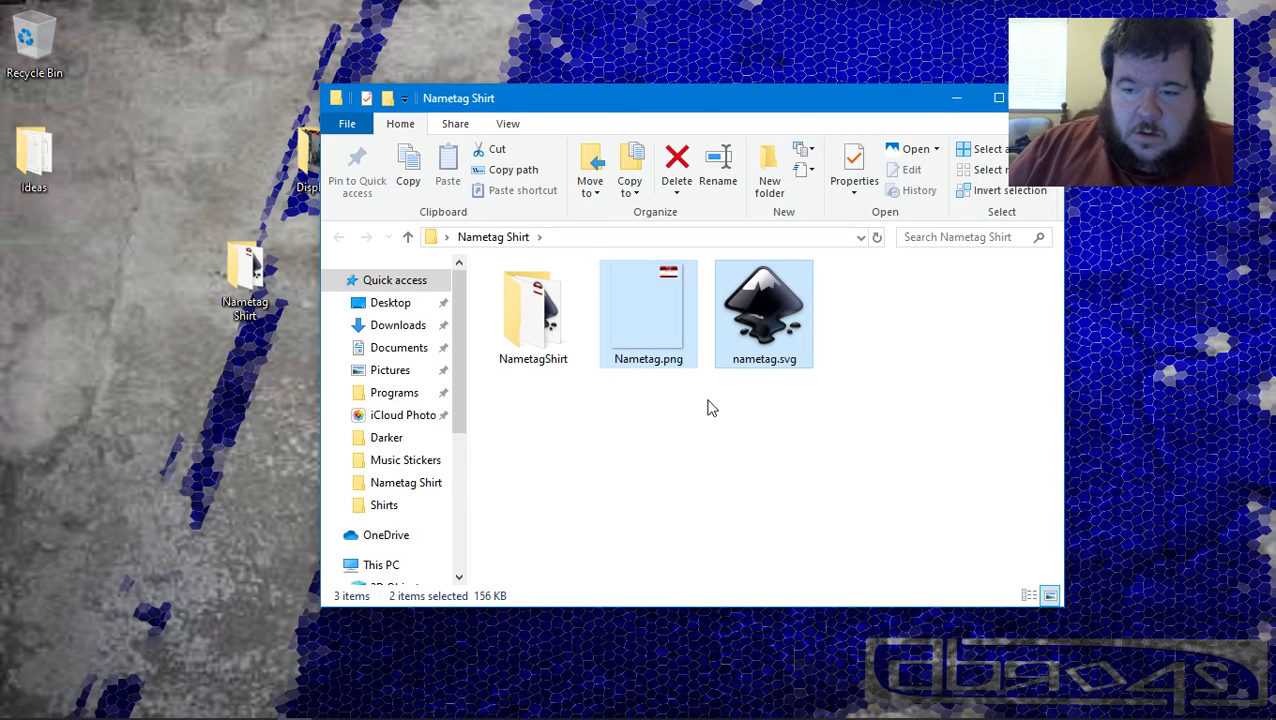
pyautogui.click(686, 320)
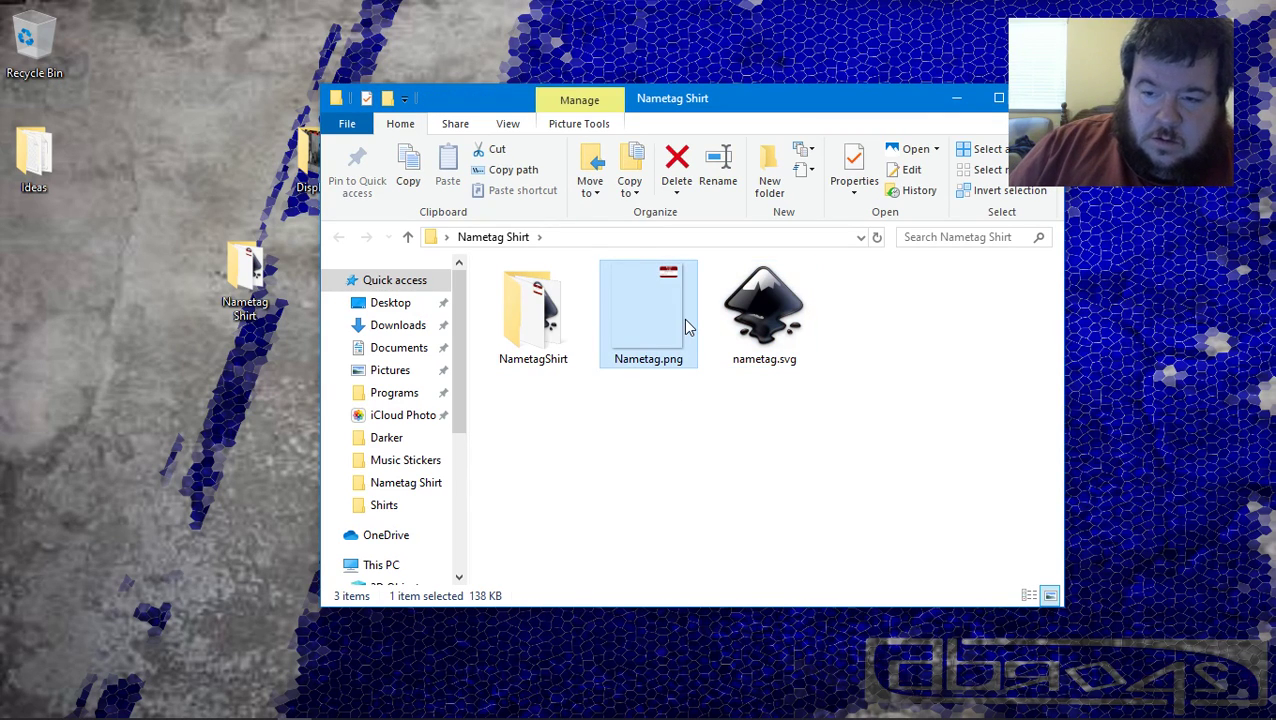
pyautogui.press('Delete')
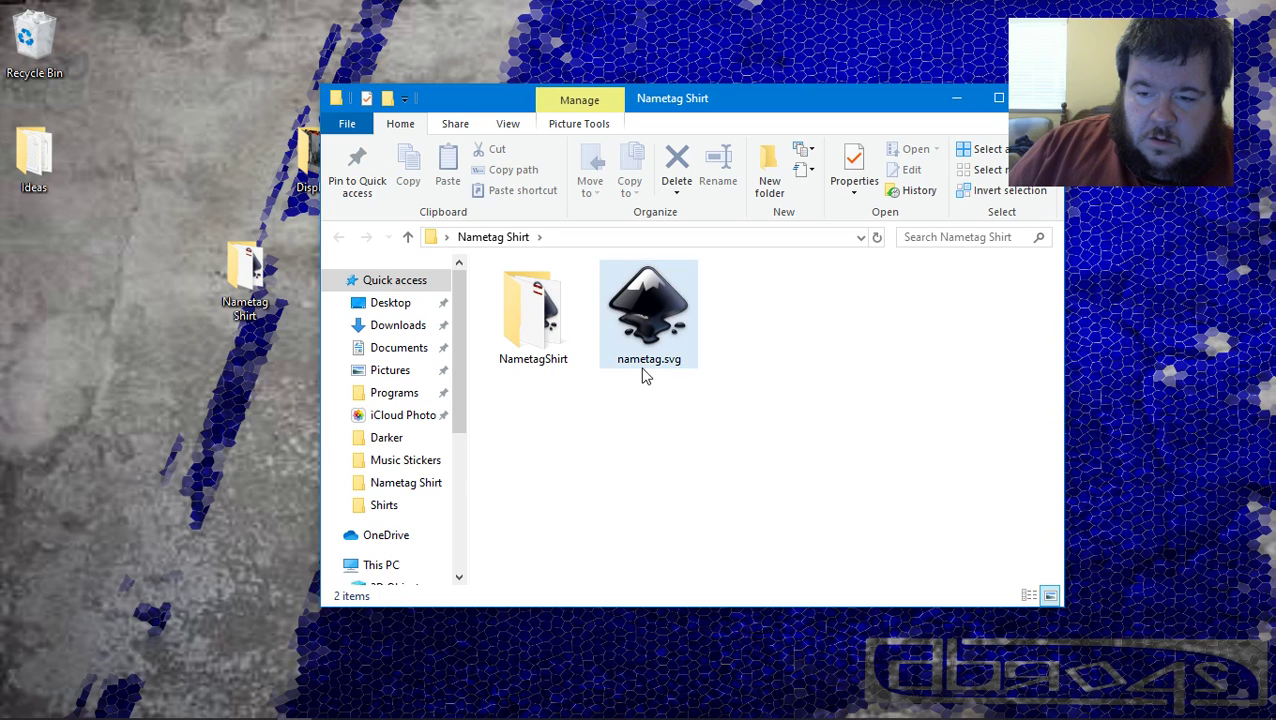
# Create a folder named NametagSticker beside NametagShirt and move the remaining nametag.svg into it
pyautogui.rightClick(617, 427)
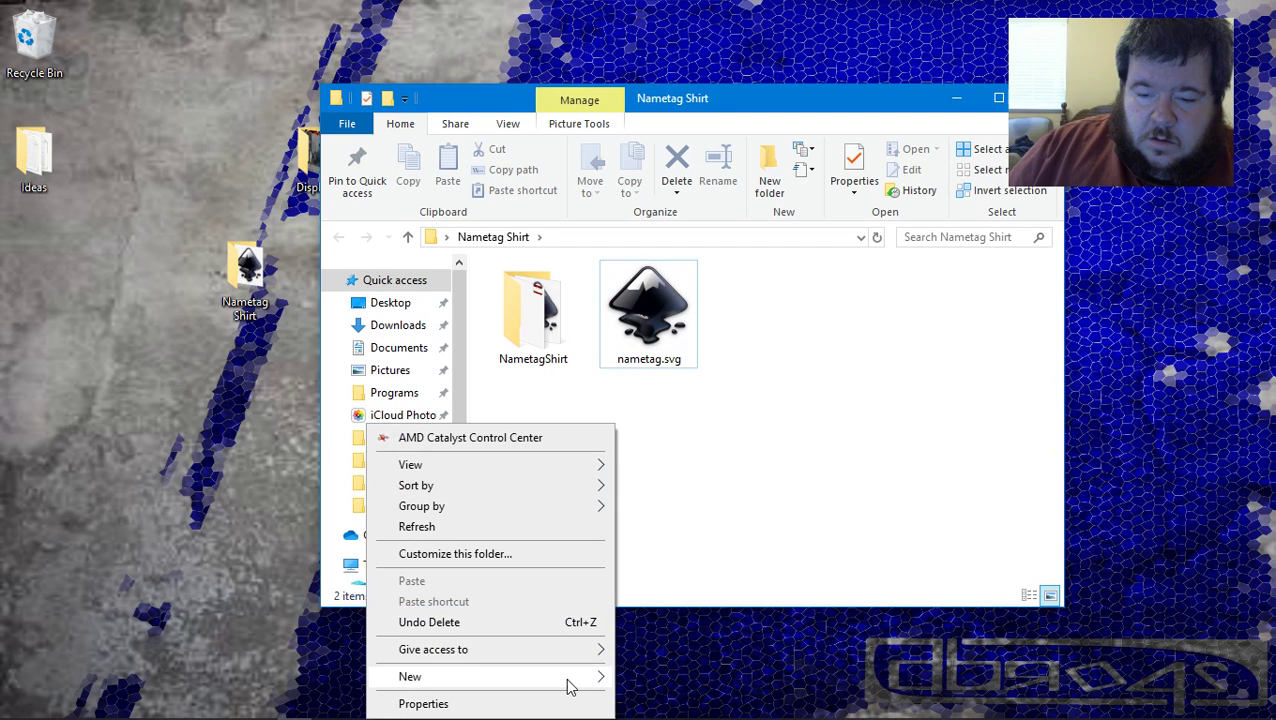
pyautogui.moveTo(567, 678)
pyautogui.click(660, 566)
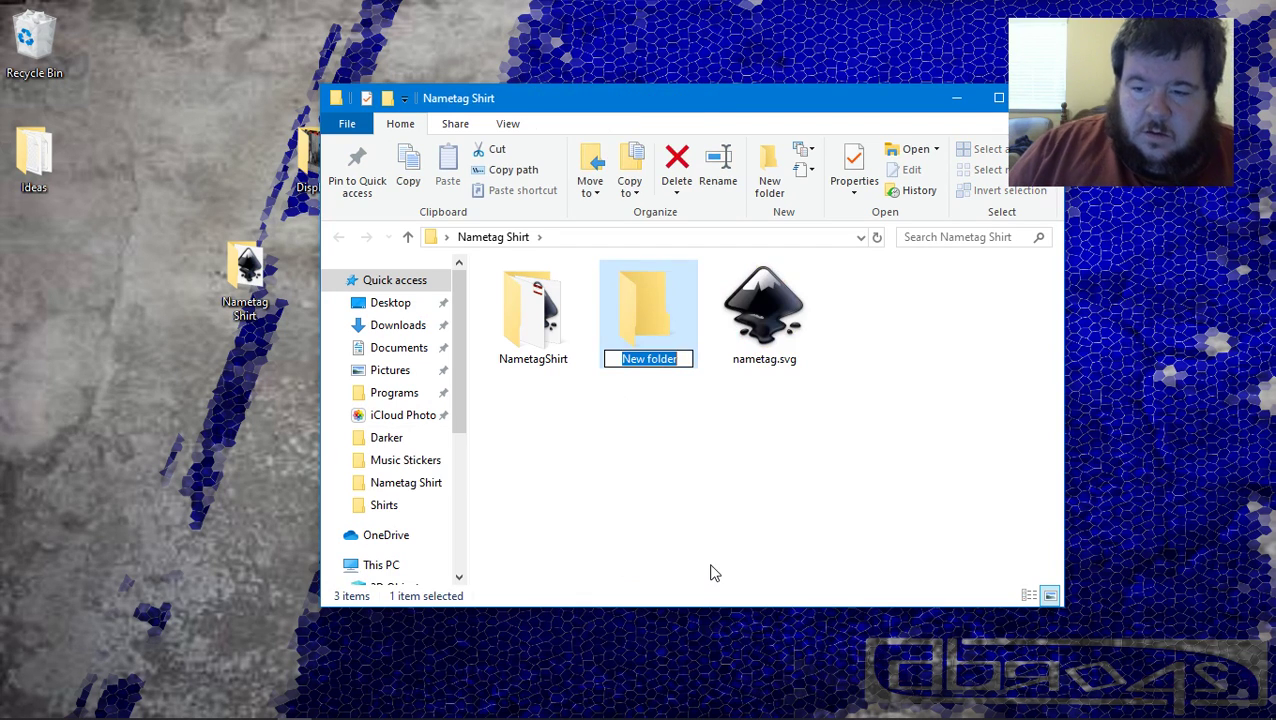
pyautogui.write('Name')
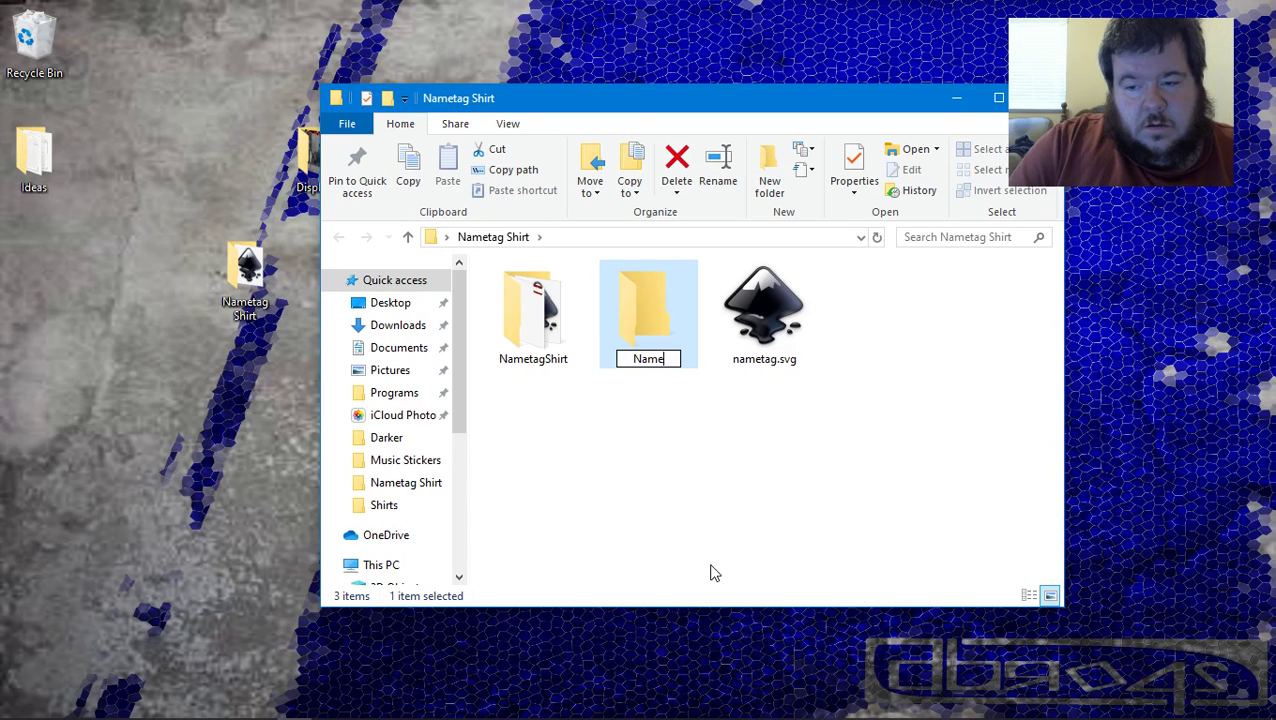
pyautogui.write('tagSt')
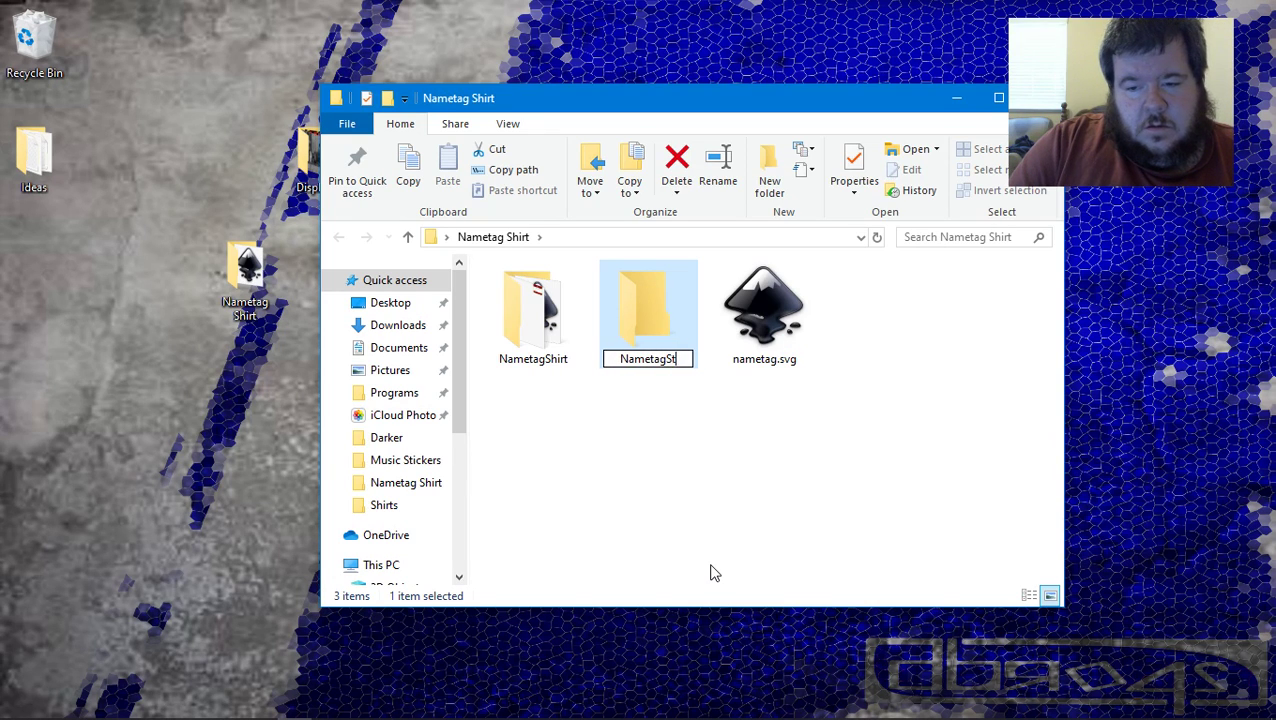
pyautogui.write('icker')
pyautogui.press('Return')
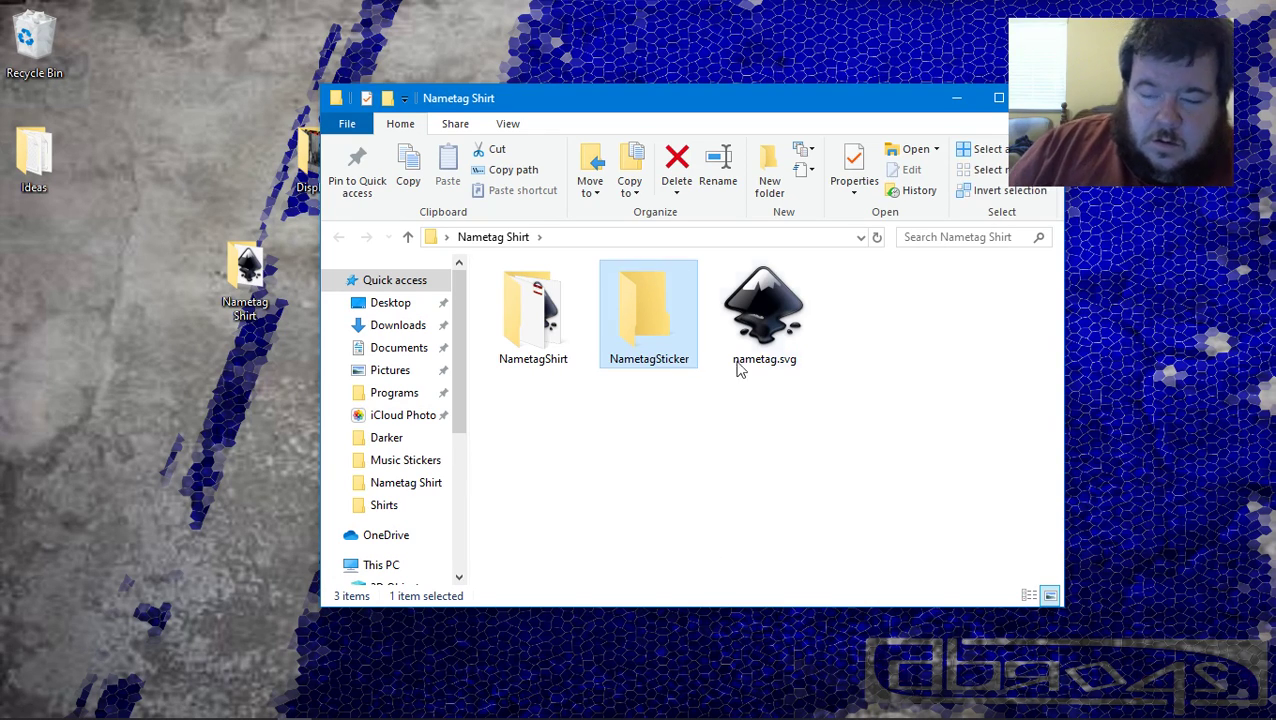
pyautogui.moveTo(767, 343); pyautogui.dragTo(686, 339)
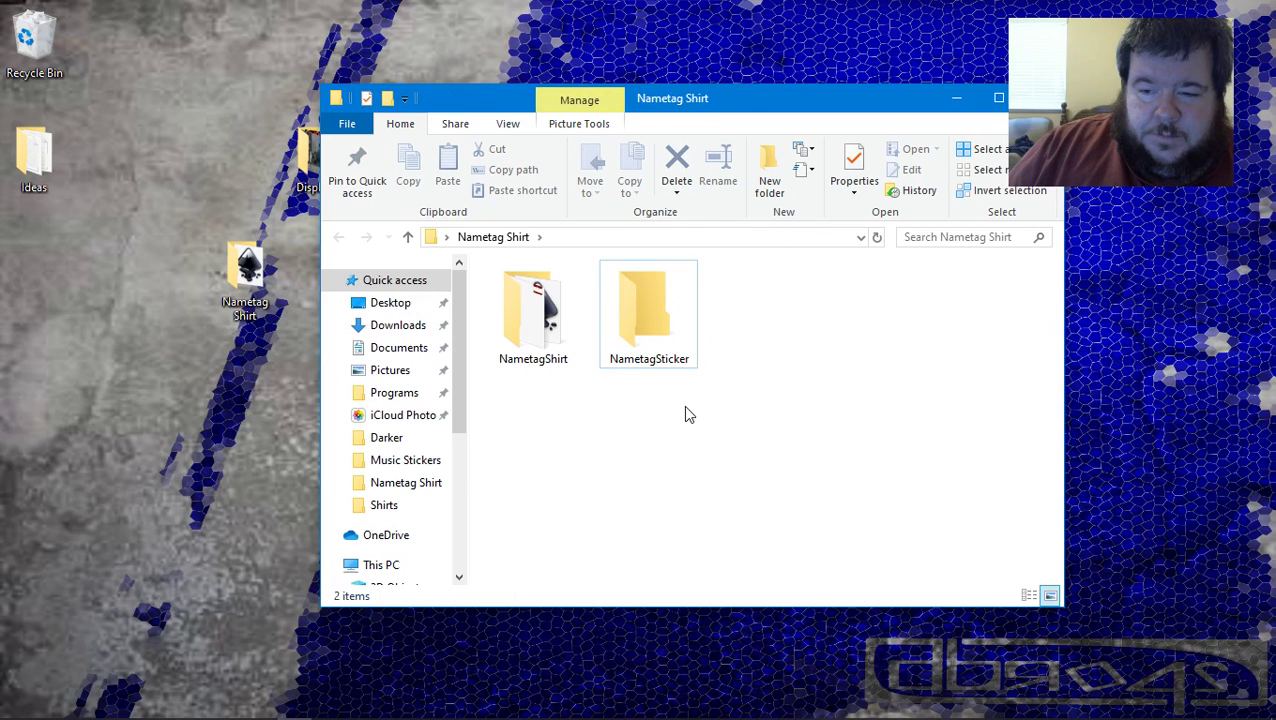
# Open nametag.svg from the NametagSticker folder in Inkscape and move the whole nametag to around the middle of the page
pyautogui.doubleClick(630, 360)
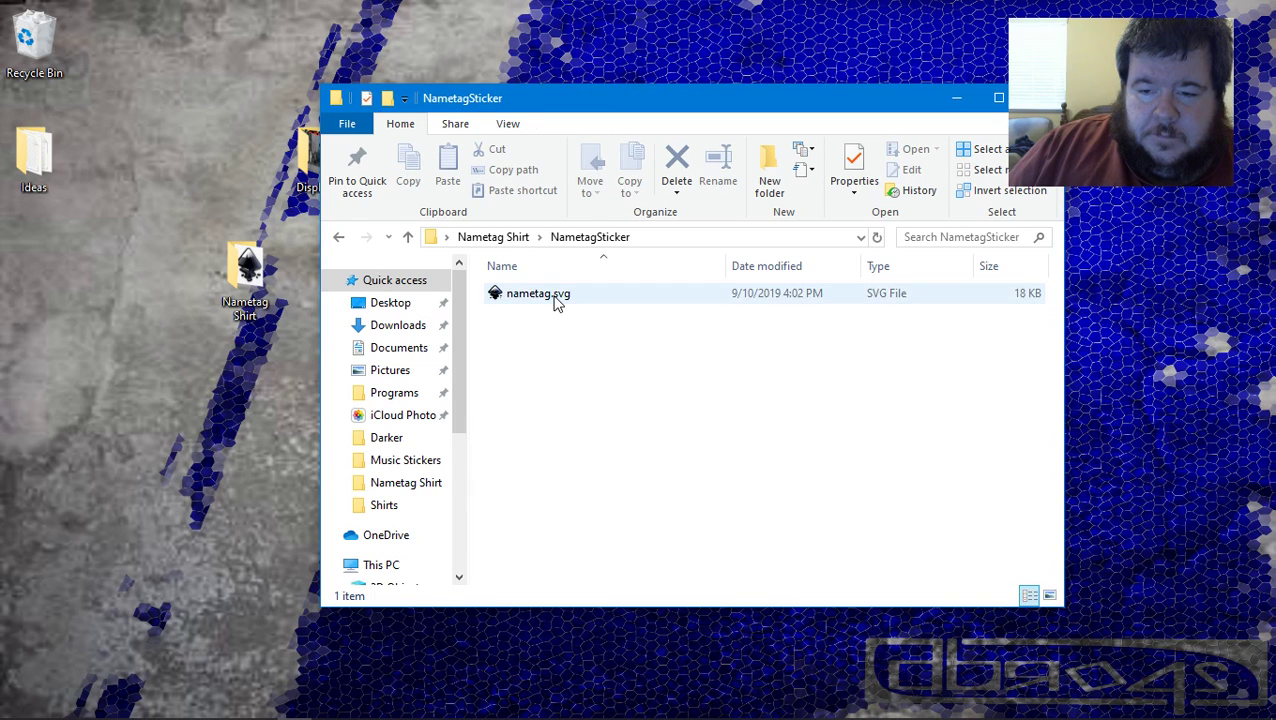
pyautogui.doubleClick(556, 299)
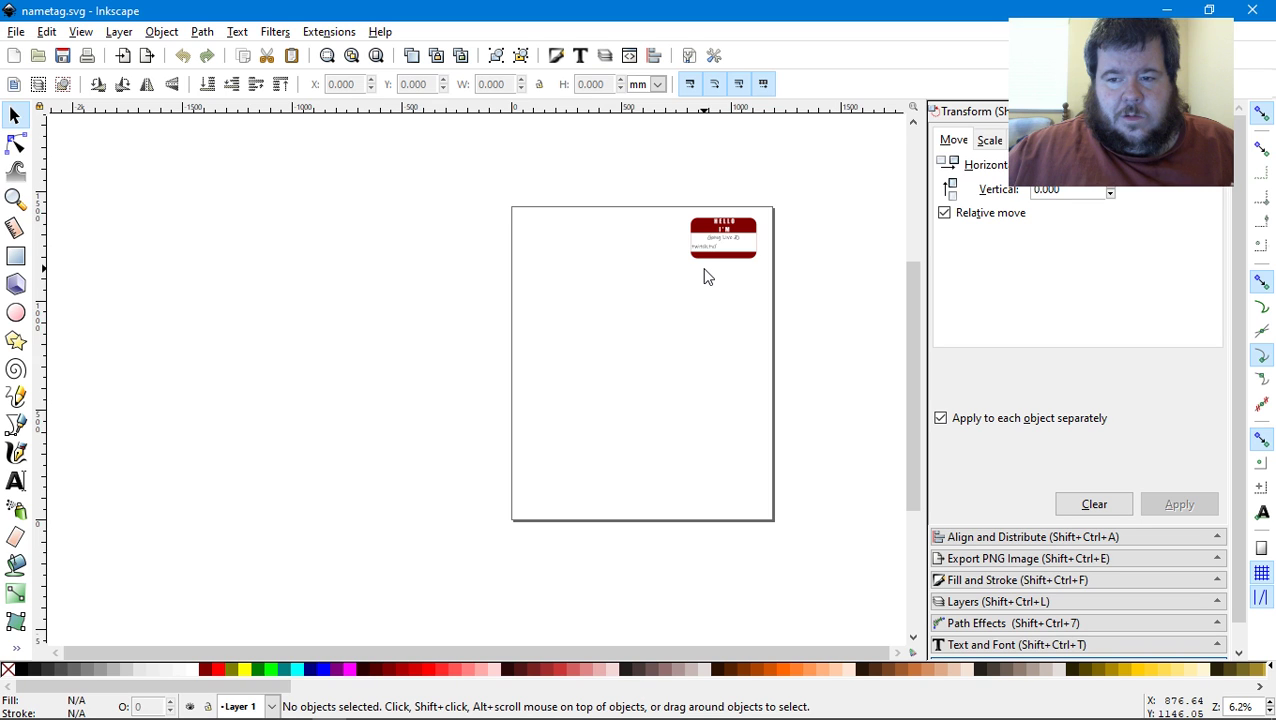
pyautogui.moveTo(440, 163); pyautogui.dragTo(806, 330)
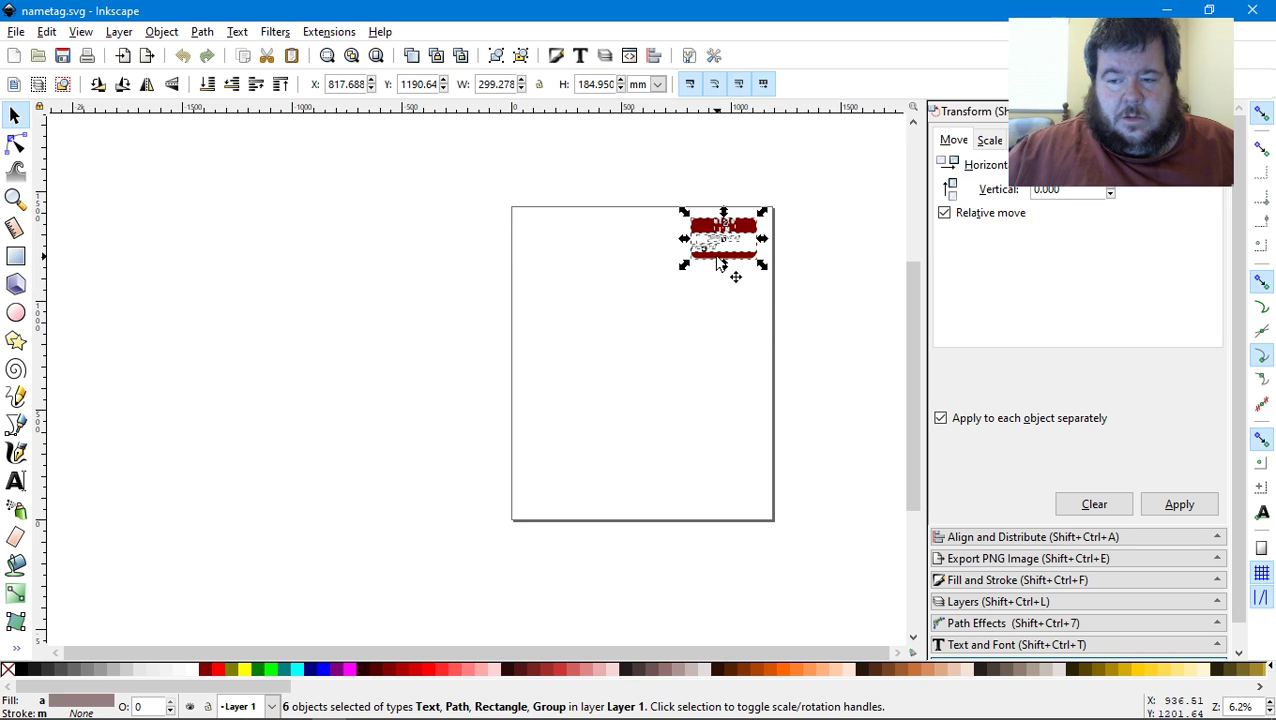
pyautogui.moveTo(717, 262); pyautogui.dragTo(634, 398)
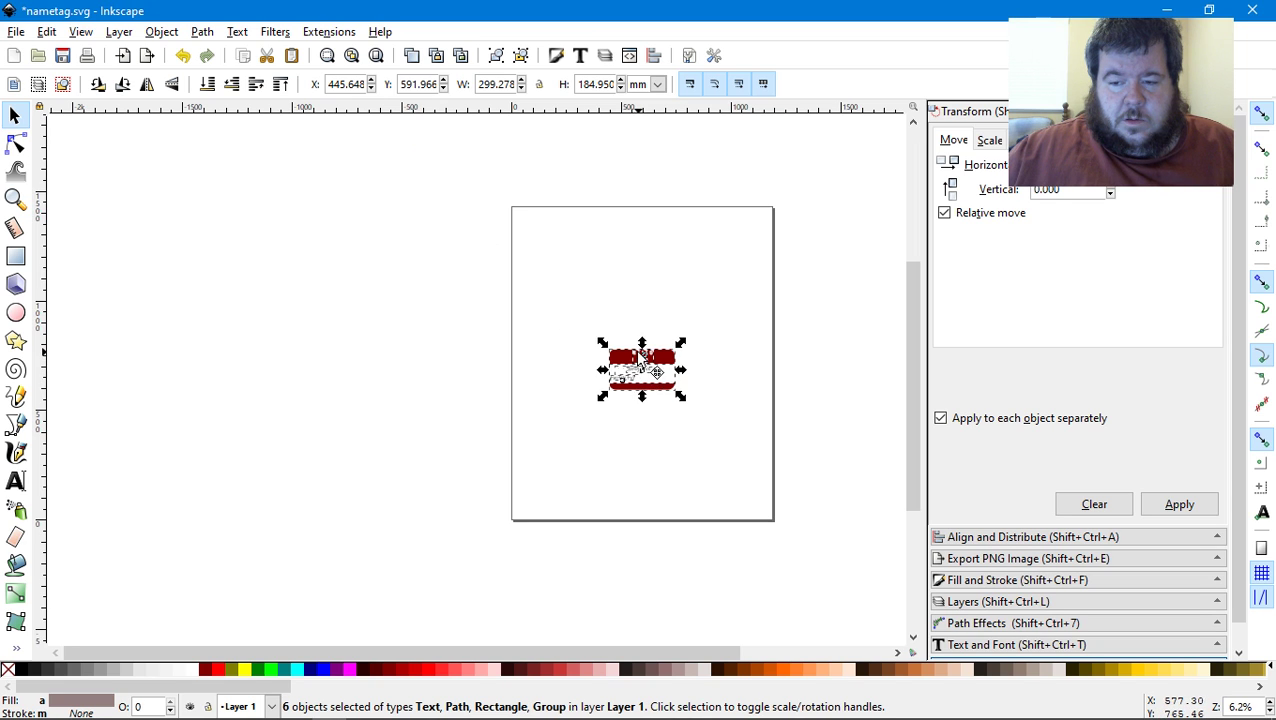
# Move the nametag off the page, check the page area for leftover objects, and move the nametag back onto the page
pyautogui.moveTo(641, 354); pyautogui.dragTo(355, 321)
pyautogui.moveTo(478, 185); pyautogui.dragTo(843, 564)
pyautogui.click(818, 553)
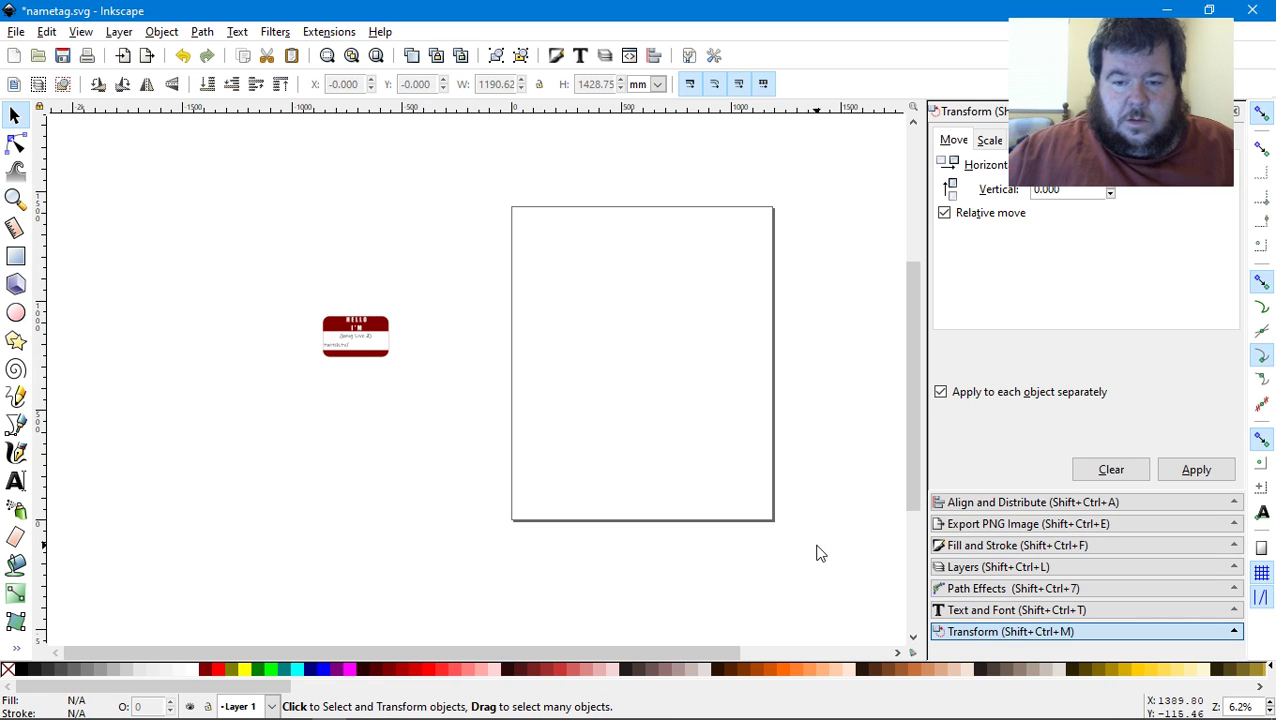
pyautogui.moveTo(238, 283); pyautogui.dragTo(504, 447)
pyautogui.moveTo(379, 323); pyautogui.dragTo(679, 352)
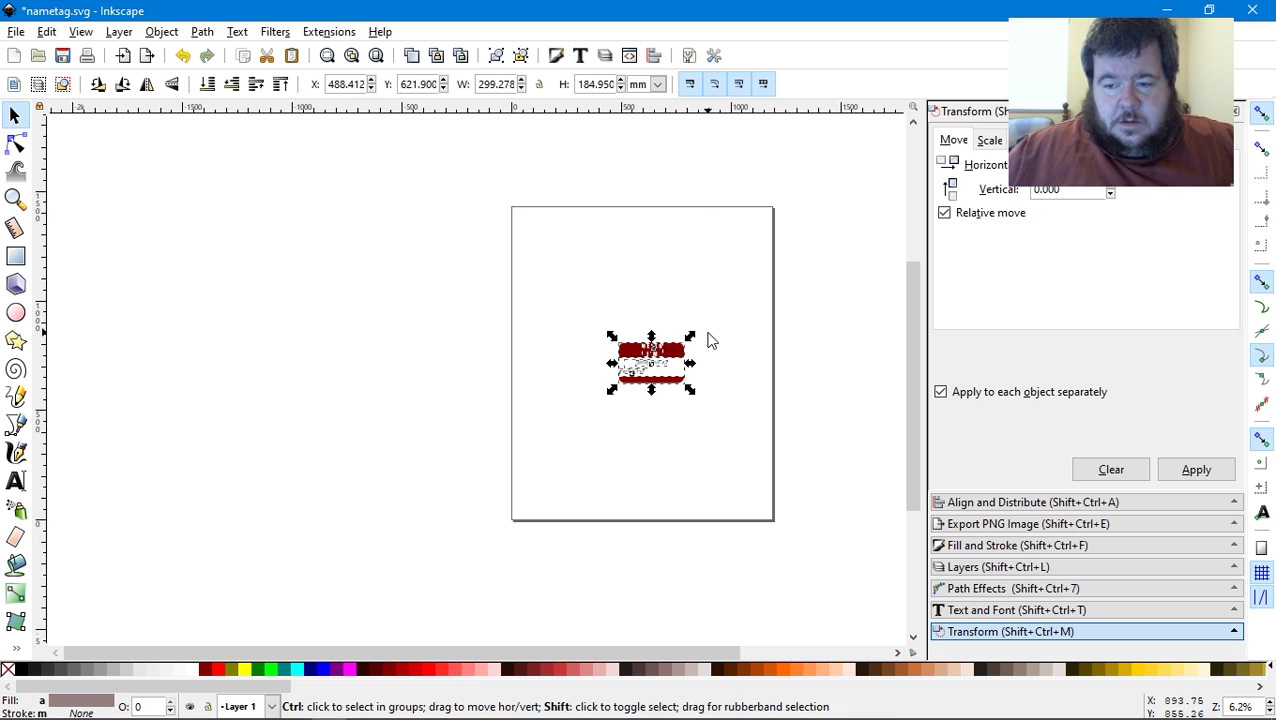
# Enlarge the nametag to about 880 × 544 mm and centre it on the page horizontally and vertically, treating the selection as a group
pyautogui.moveTo(698, 341); pyautogui.dragTo(769, 296)
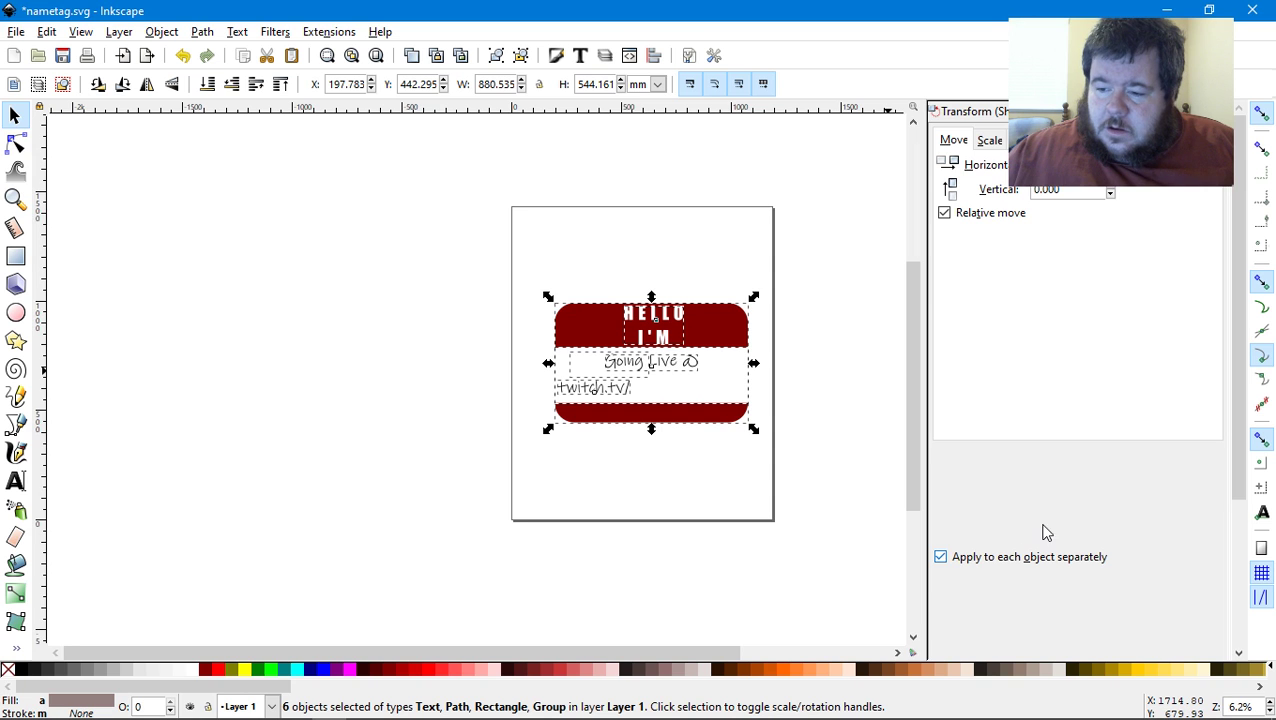
pyautogui.scroll(-3, 1025, 535)
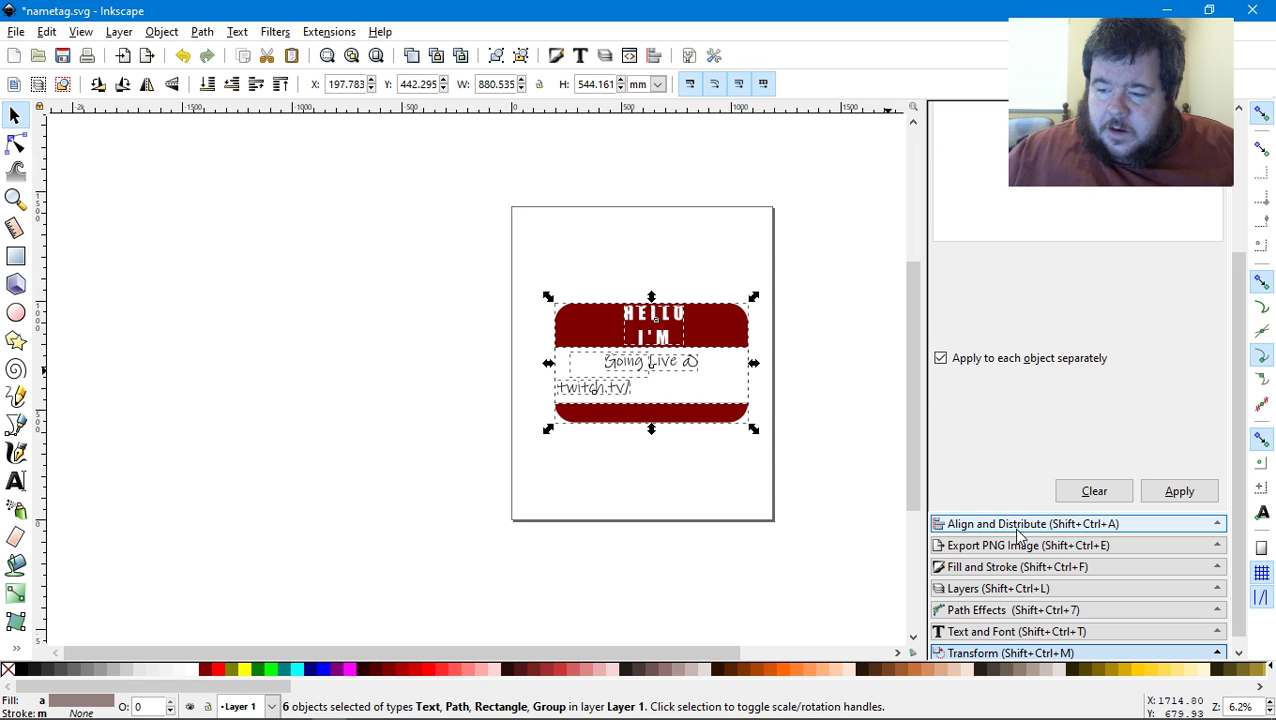
pyautogui.click(1020, 530)
pyautogui.scroll(3, 1183, 208)
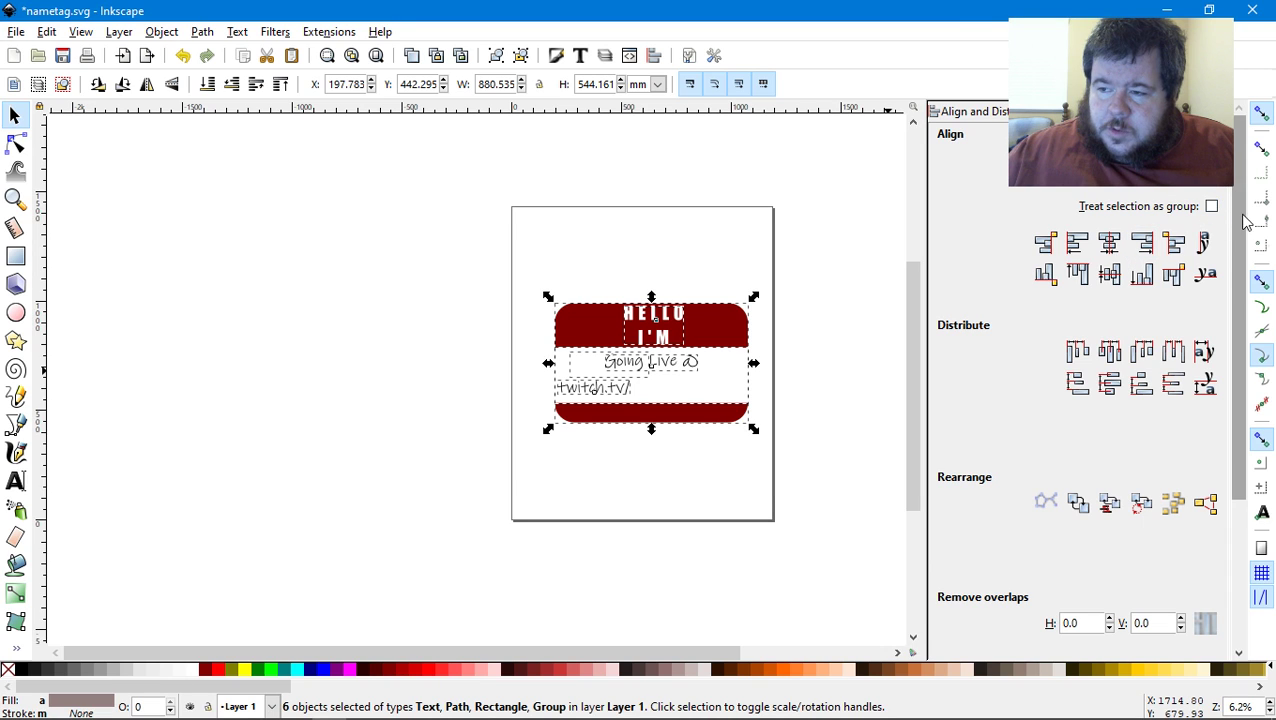
pyautogui.click(1160, 198)
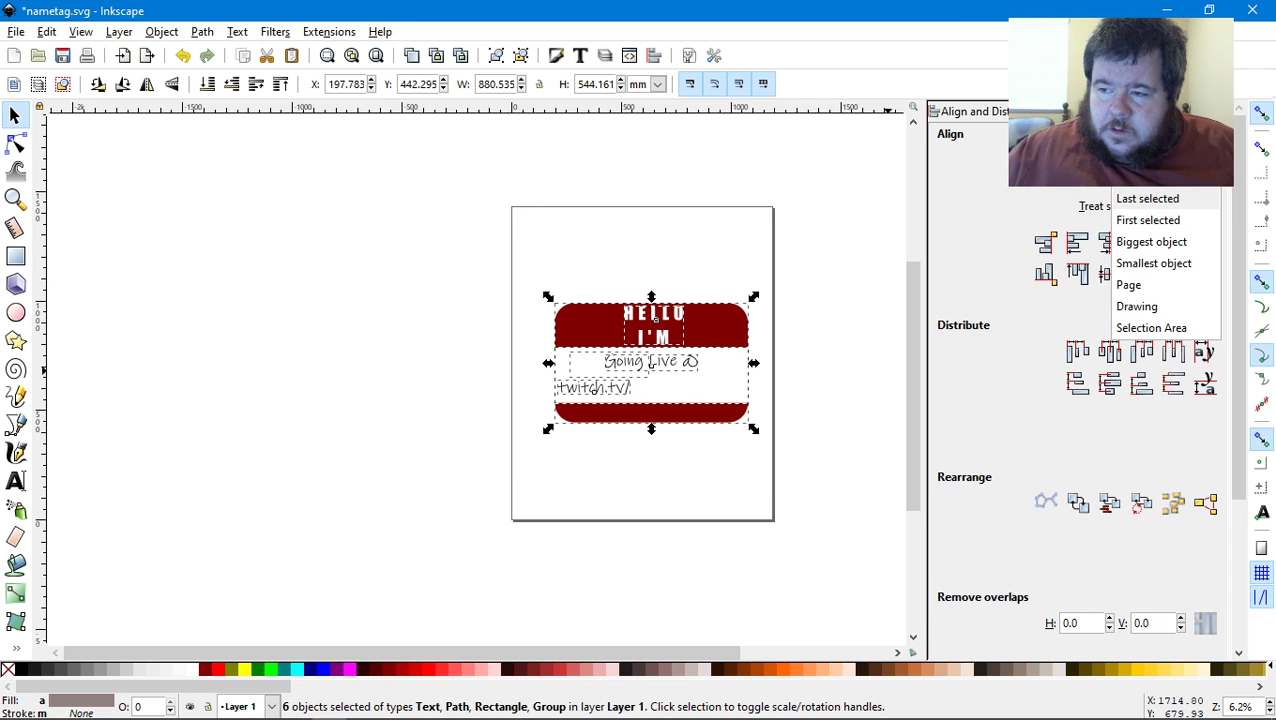
pyautogui.click(1163, 200)
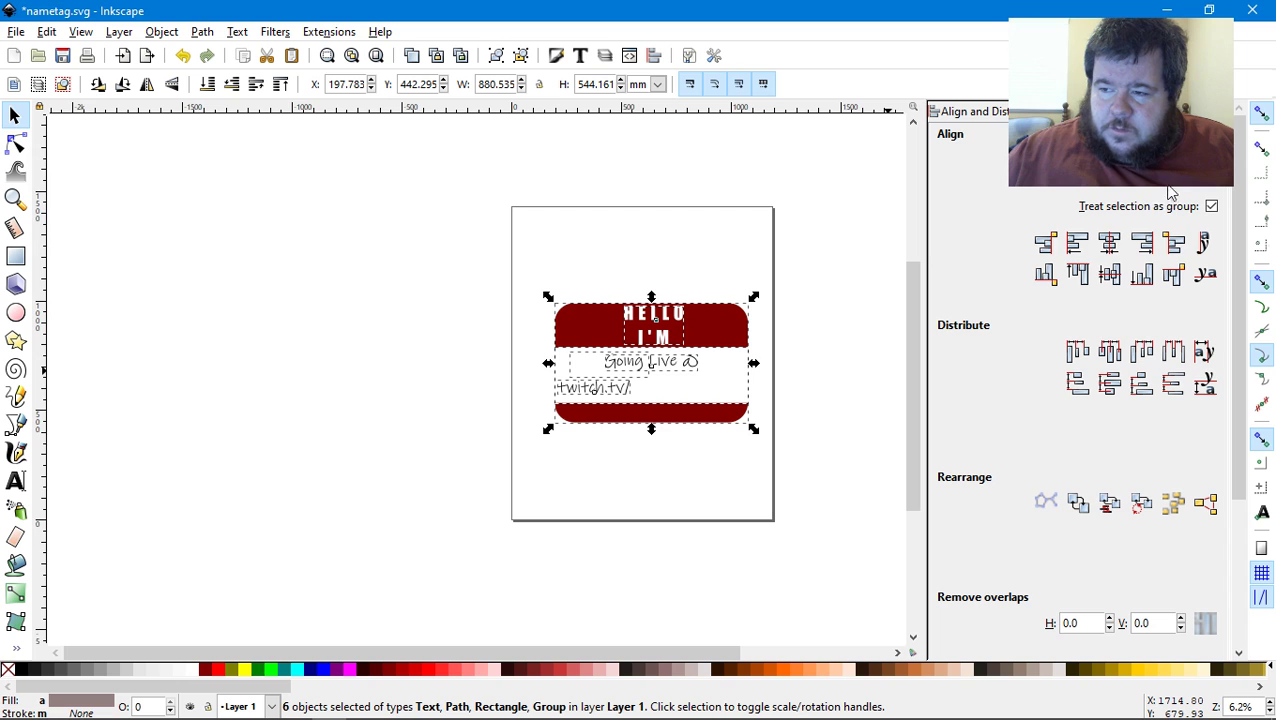
pyautogui.click(1172, 192)
pyautogui.click(1174, 287)
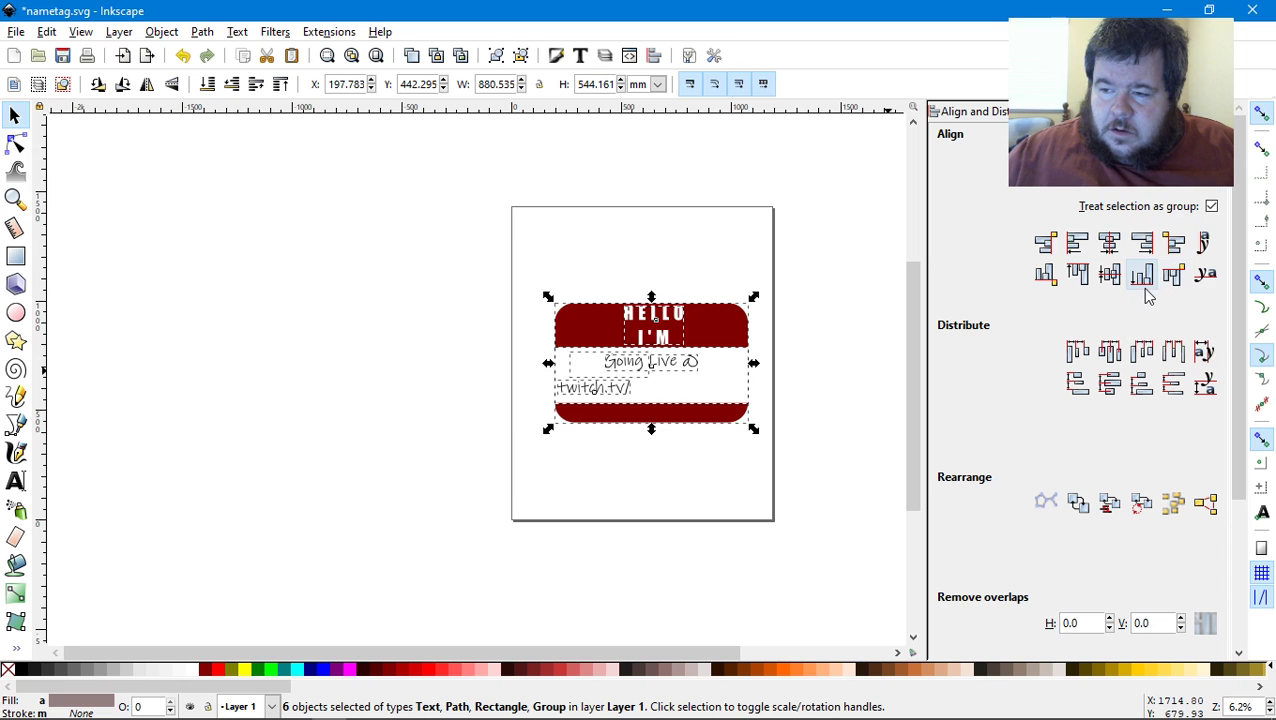
pyautogui.click(1118, 240)
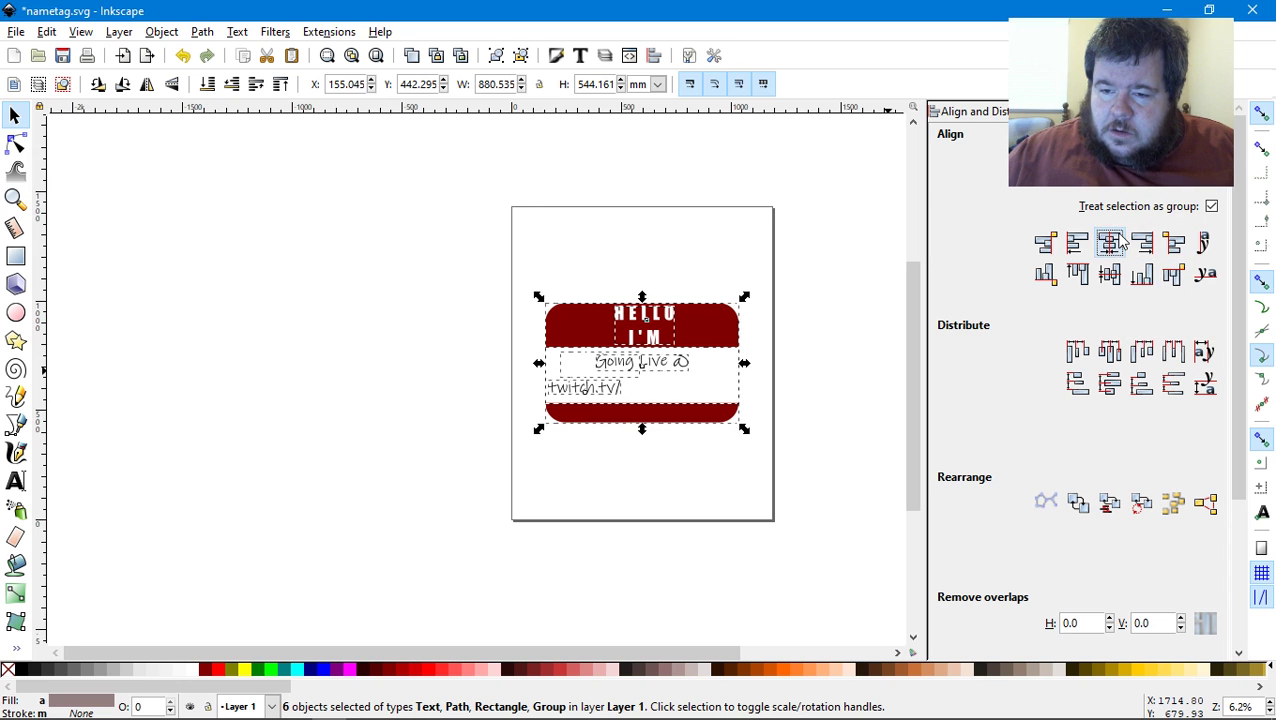
pyautogui.click(1108, 283)
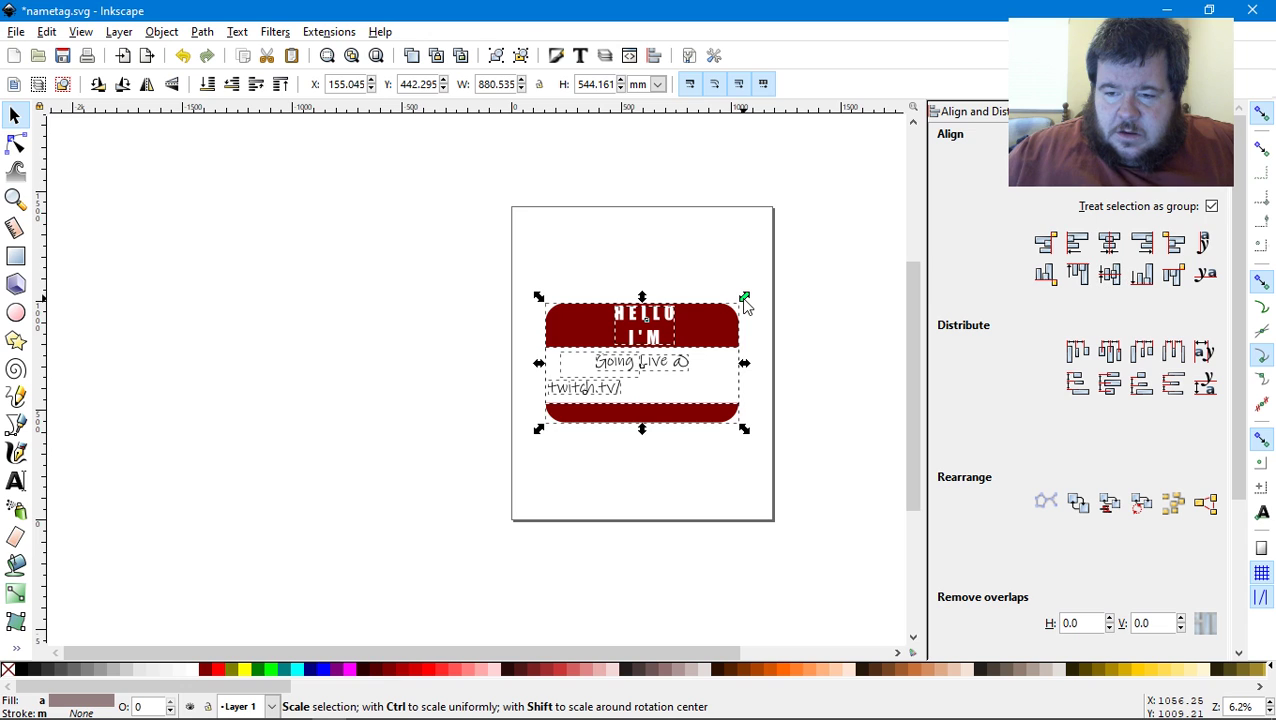
# Shrink the nametag around its centre to about 341 × 211 mm and save nametag.svg
pyautogui.moveTo(741, 297); pyautogui.dragTo(727, 333)
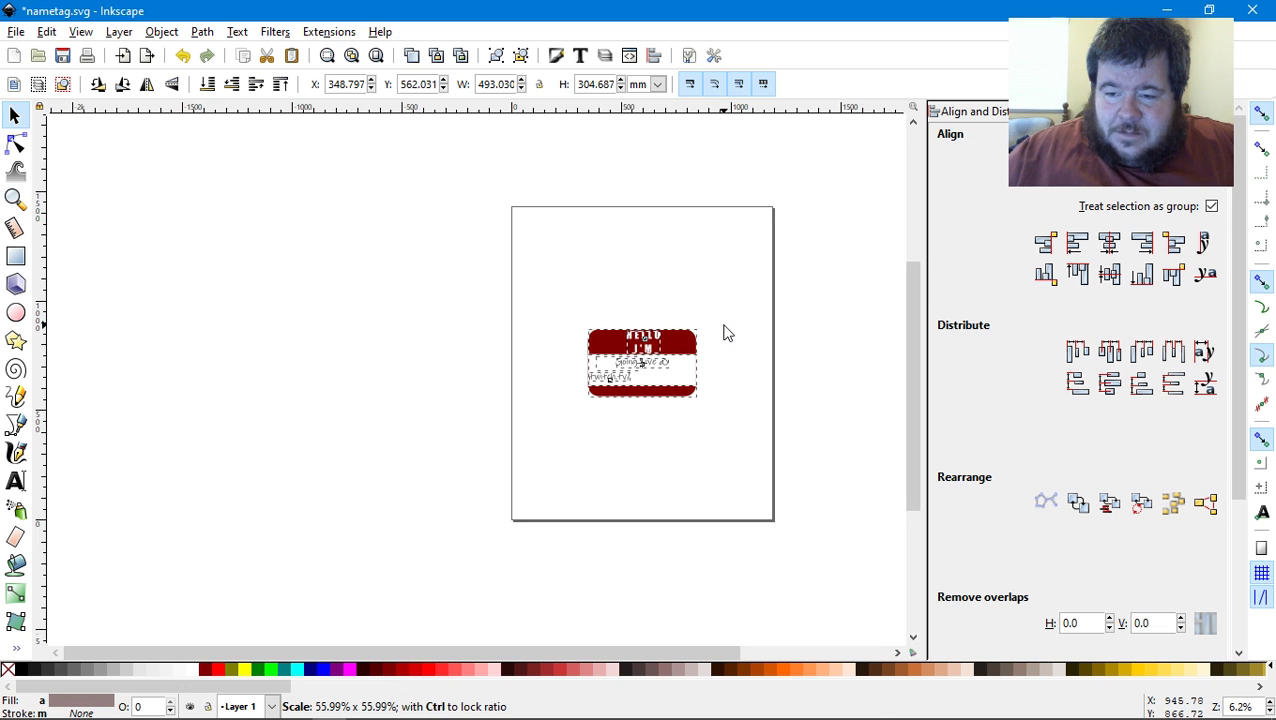
pyautogui.moveTo(727, 333); pyautogui.dragTo(727, 343)
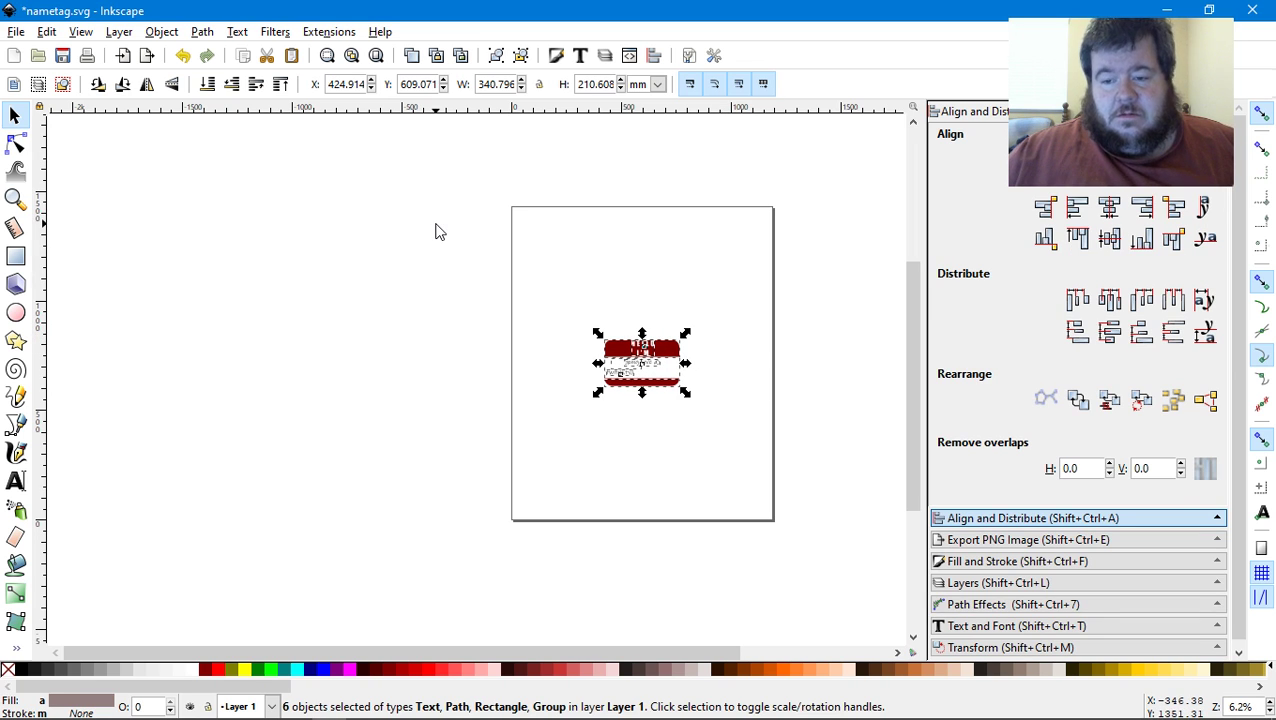
pyautogui.click(62, 57)
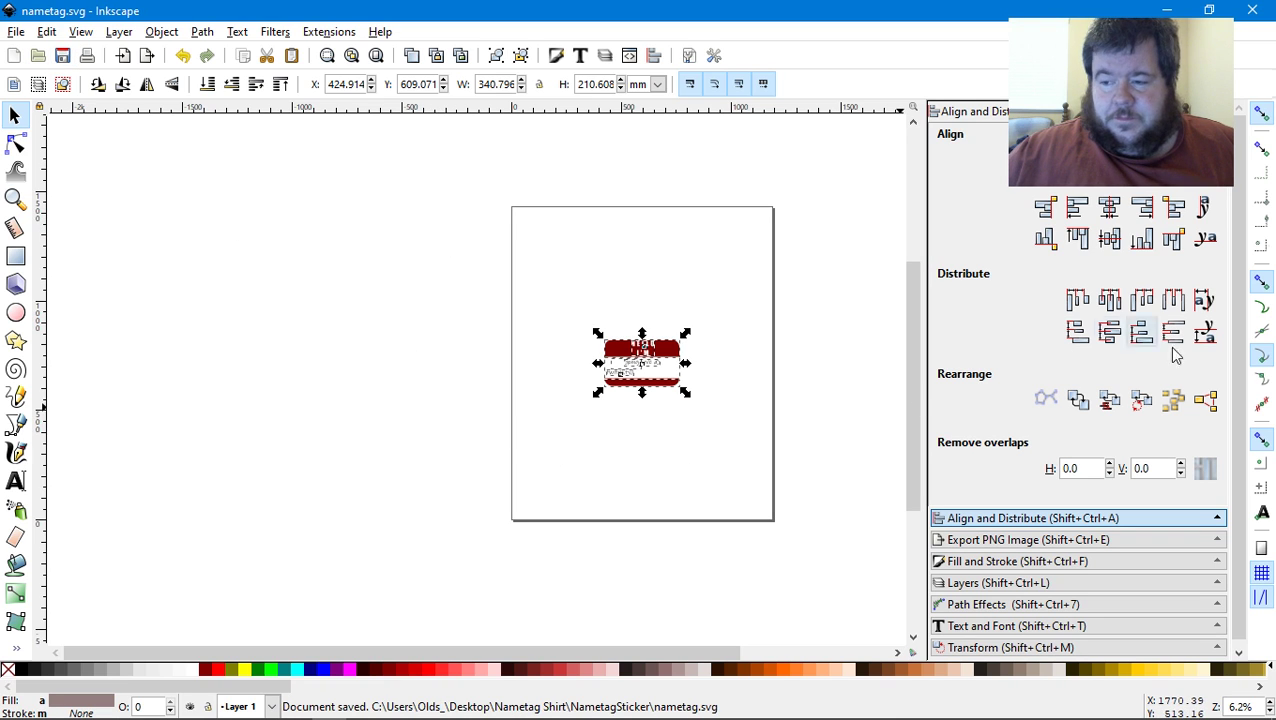
# Export the selected nametag at 96 dpi as text4847.png into the NametagSticker folder, and return to File Explorer
pyautogui.click(1078, 540)
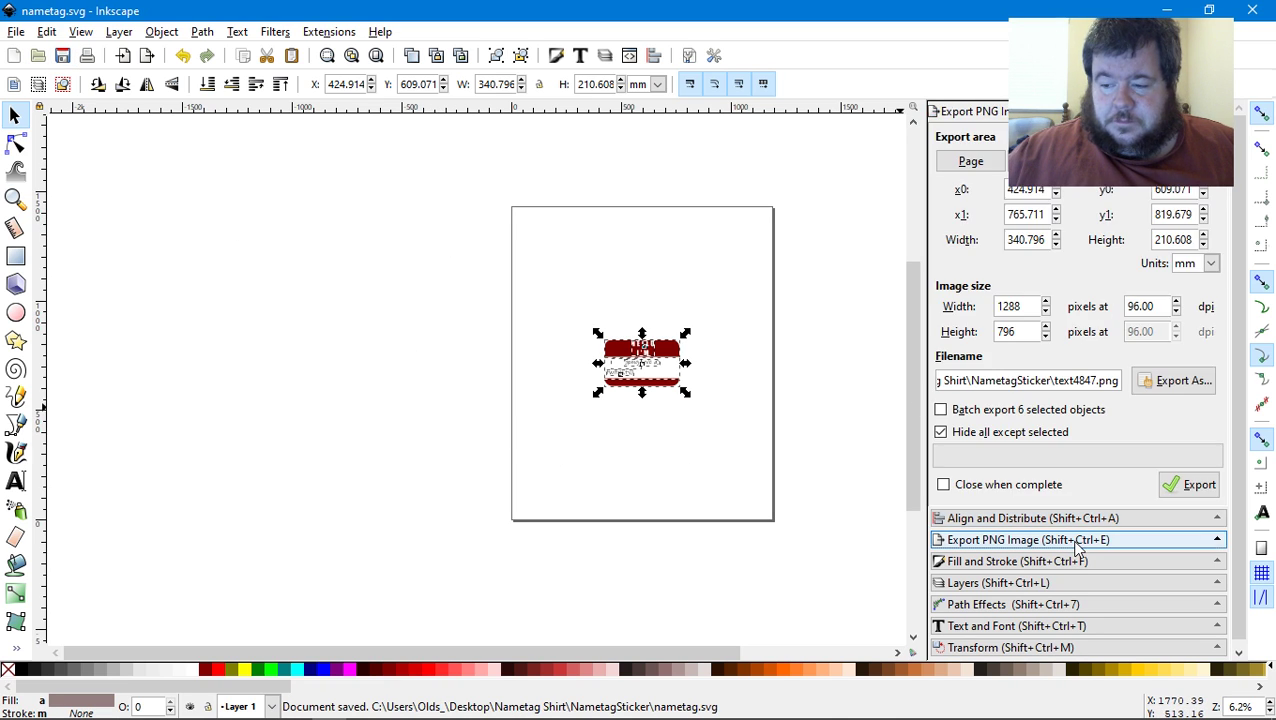
pyautogui.click(1140, 380)
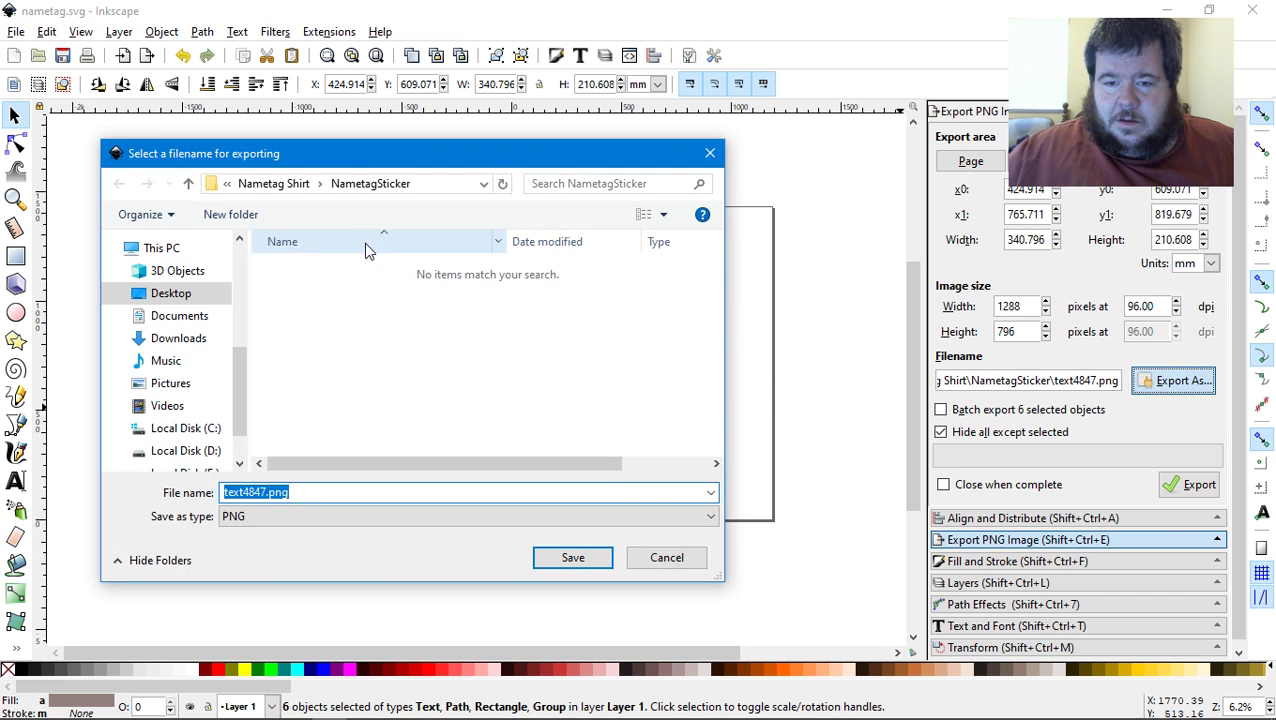
pyautogui.click(580, 558)
pyautogui.click(1178, 485)
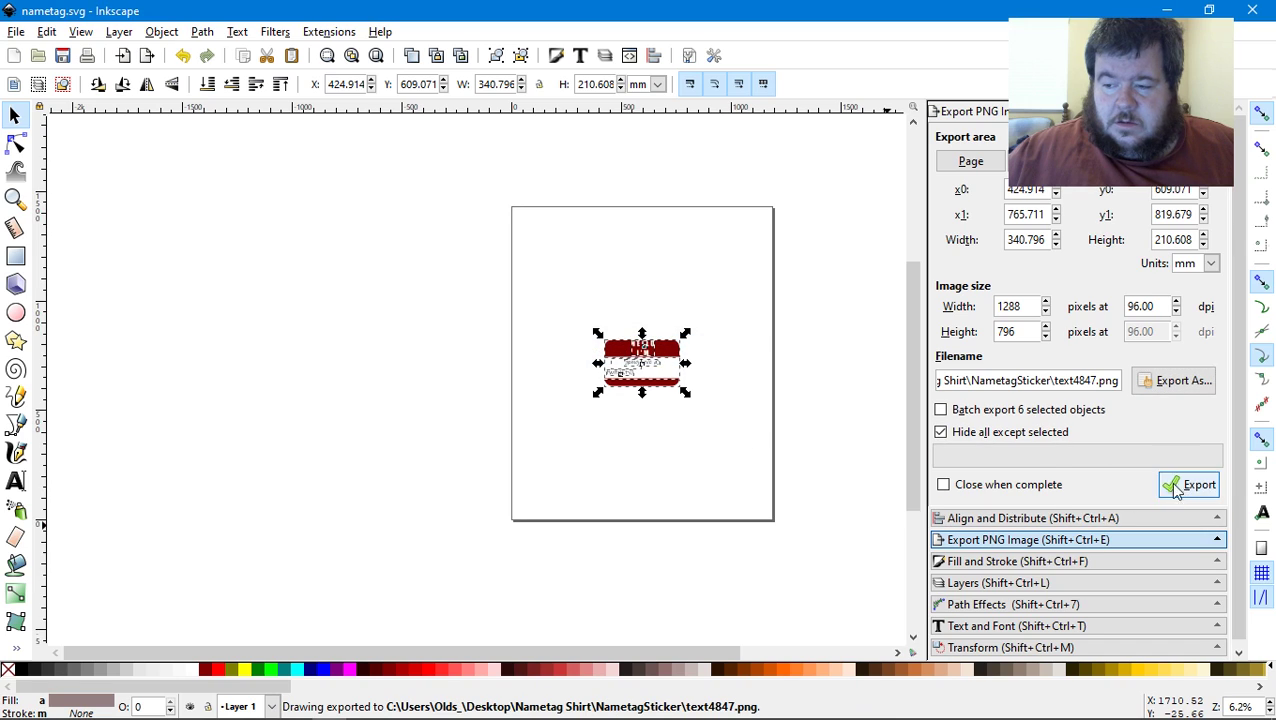
pyautogui.click(843, 439)
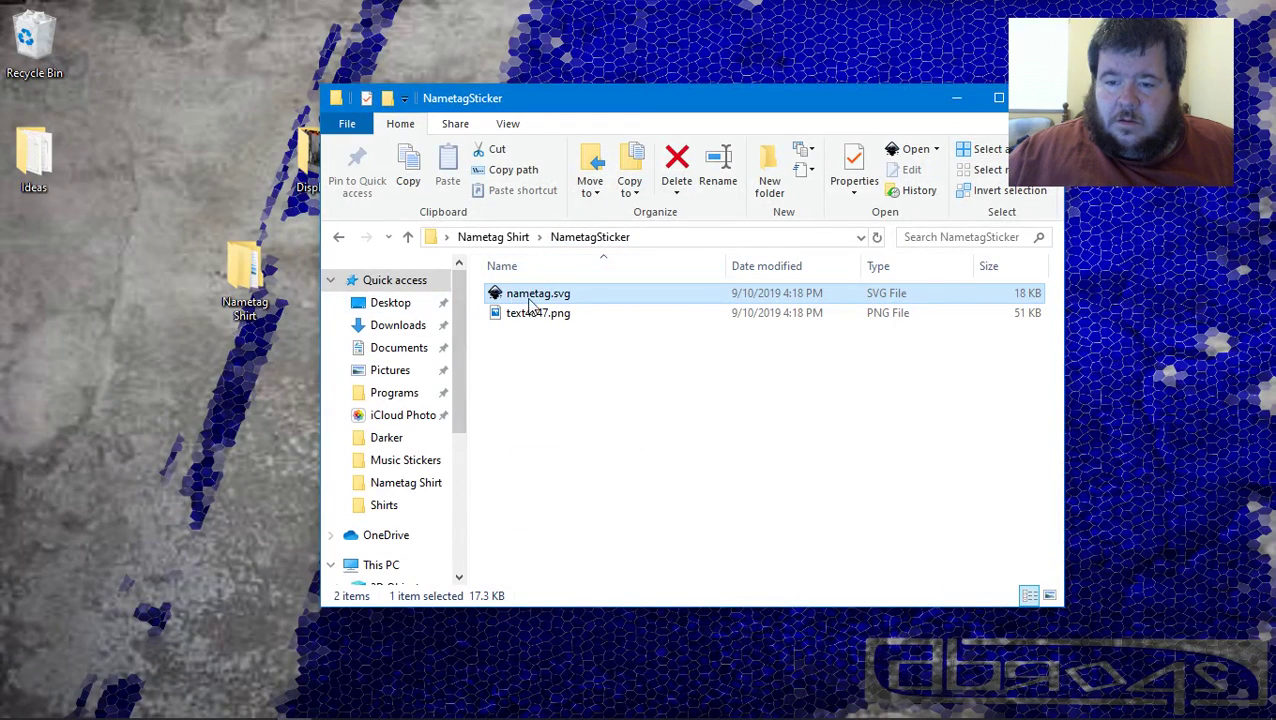
# Check the files in the NametagShirt and NametagSticker folders, comparing the shirt and sticker images
pyautogui.click(517, 240)
pyautogui.doubleClick(540, 303)
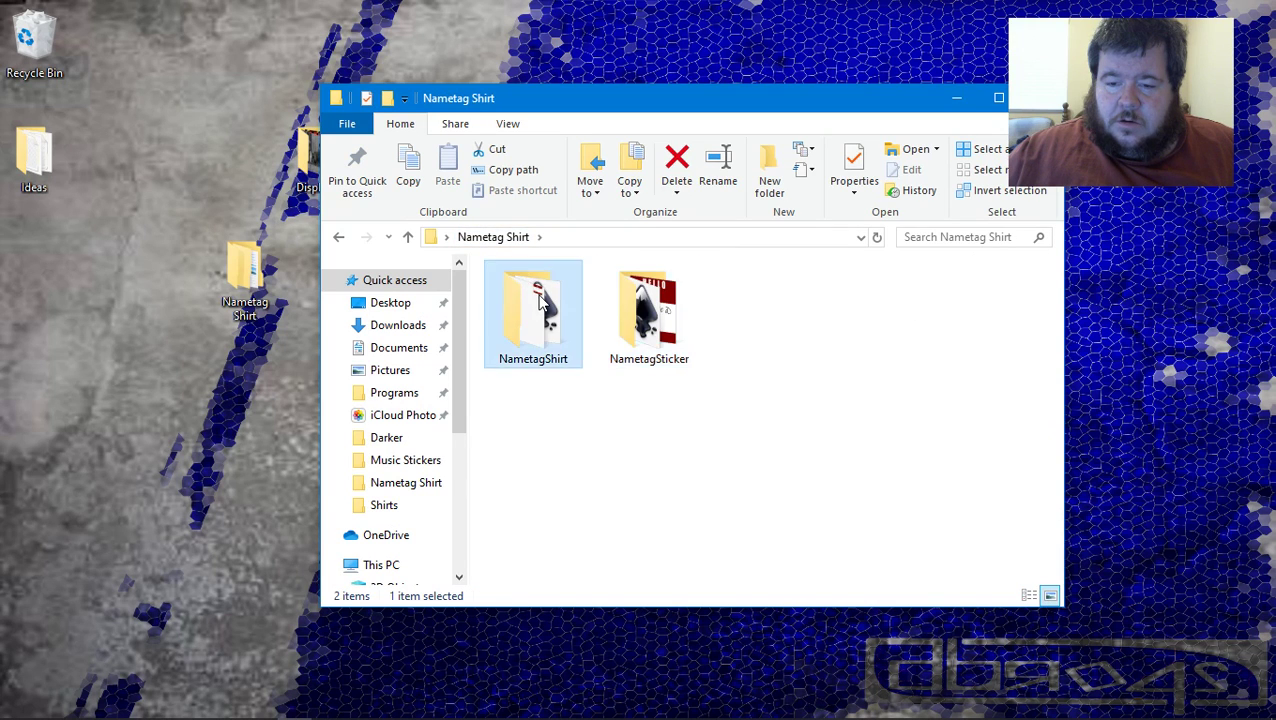
pyautogui.doubleClick(645, 322)
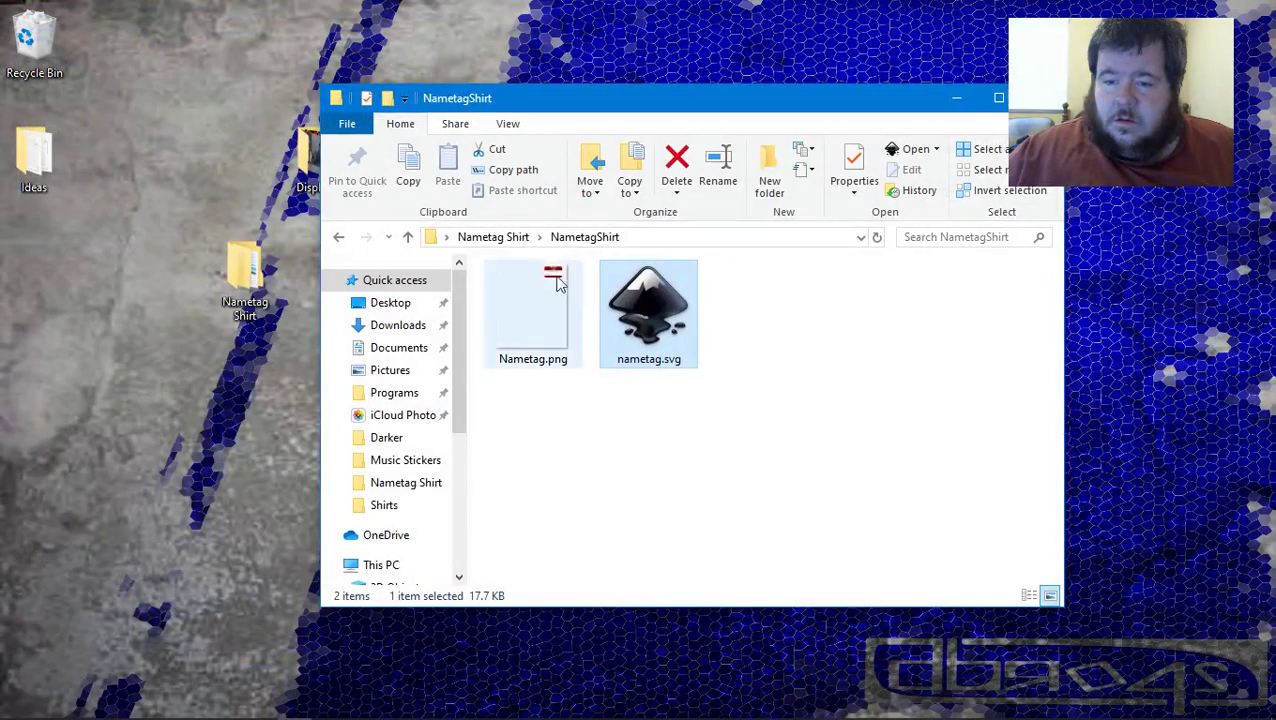
pyautogui.click(518, 238)
pyautogui.doubleClick(658, 343)
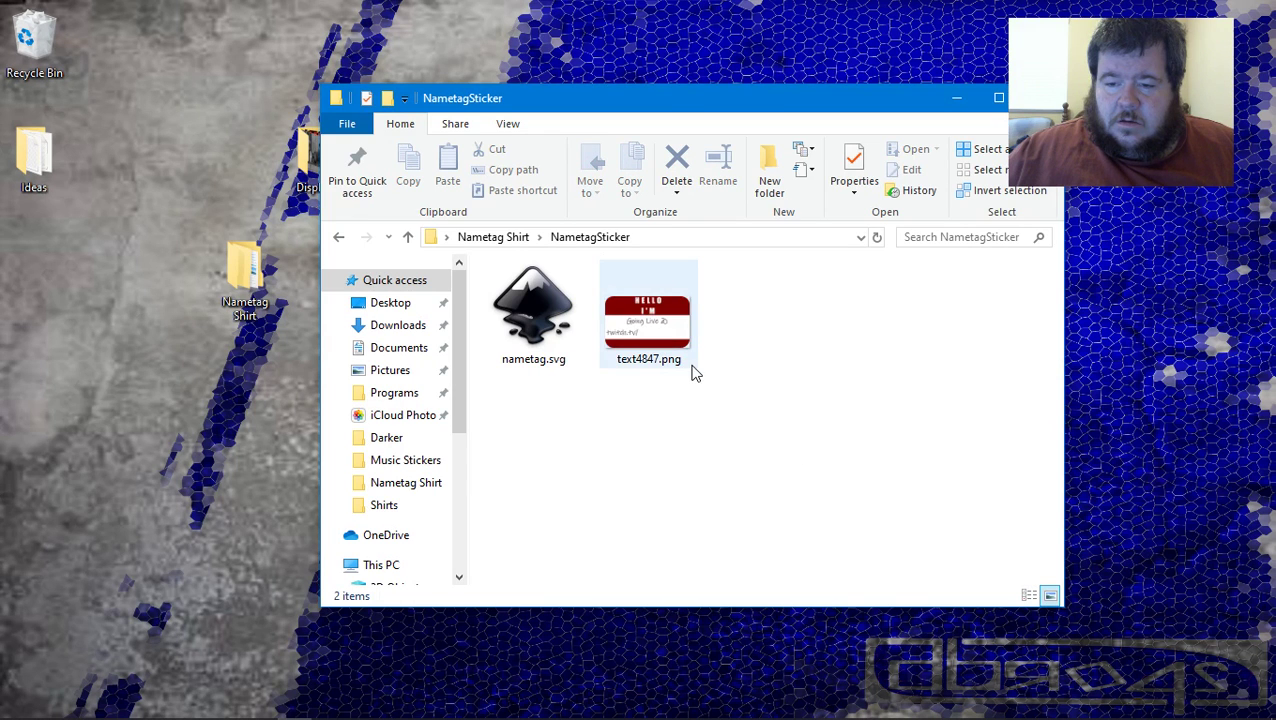
# Inspect text4847.png, return to Inkscape, and shrink the whole nametag around its centre to about 147 × 91 mm
pyautogui.doubleClick(690, 360)
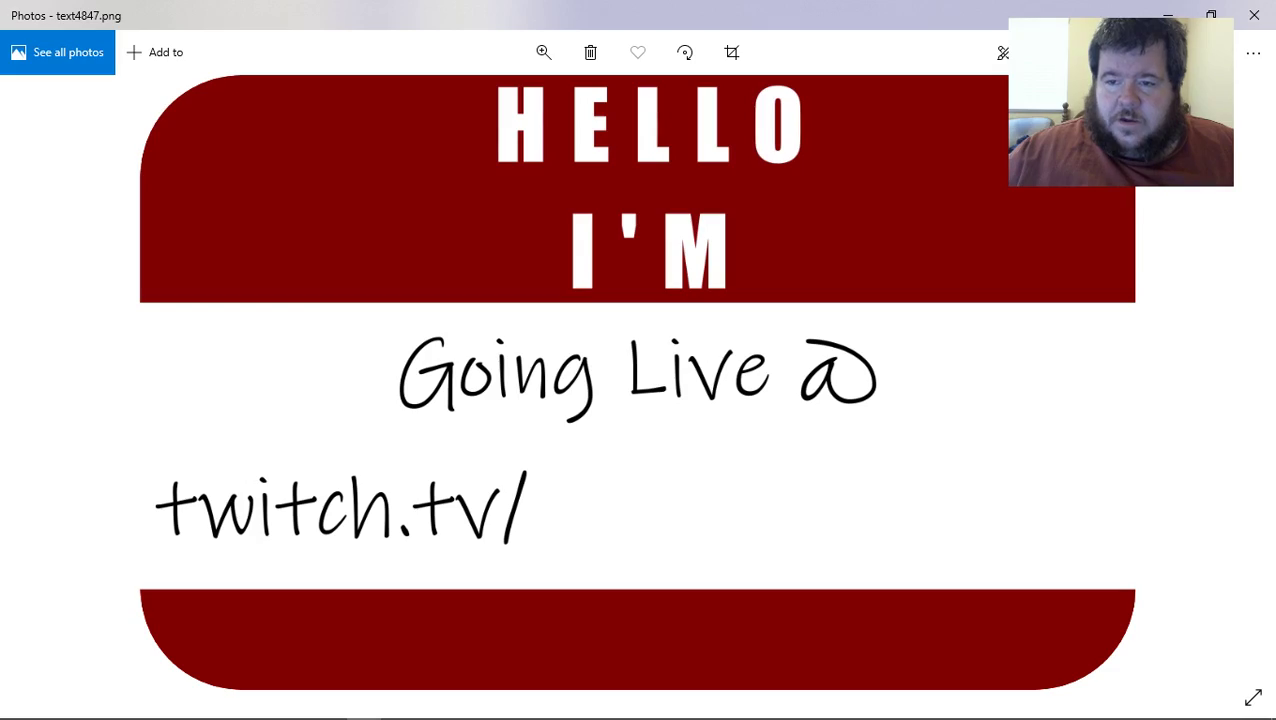
pyautogui.click(1256, 10)
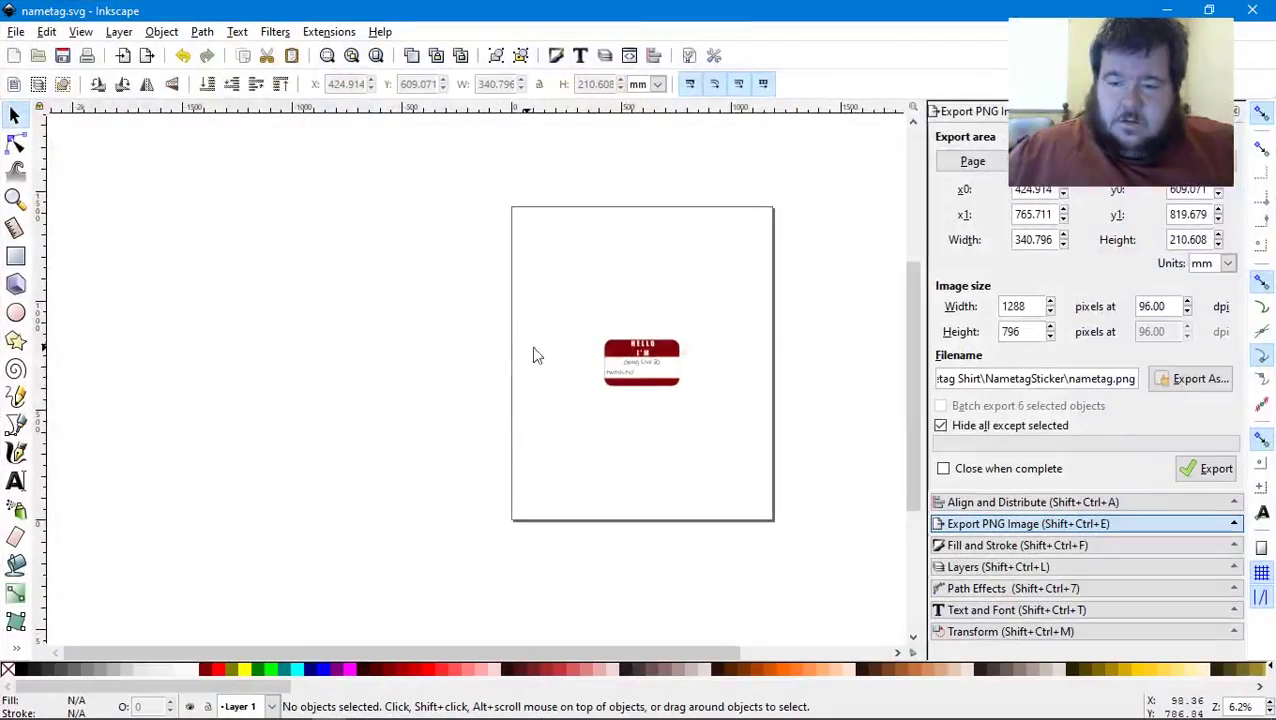
pyautogui.moveTo(457, 268); pyautogui.dragTo(882, 468)
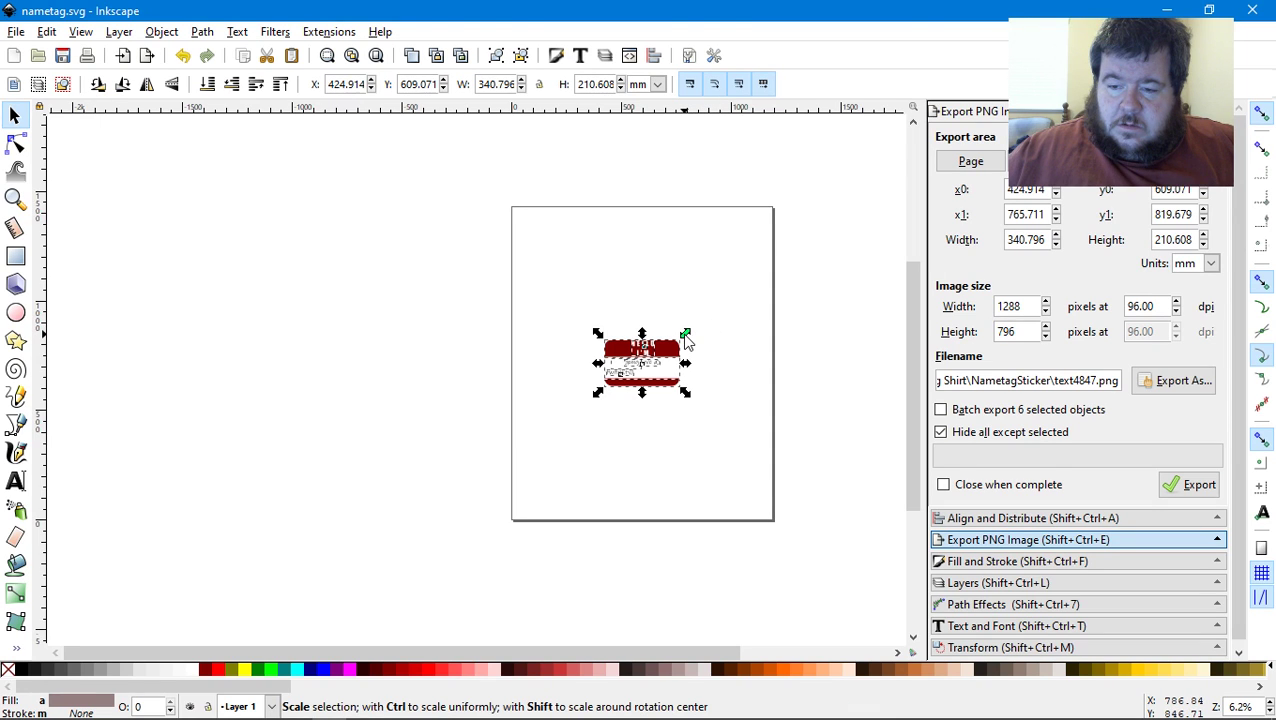
pyautogui.moveTo(686, 341); pyautogui.dragTo(671, 350)
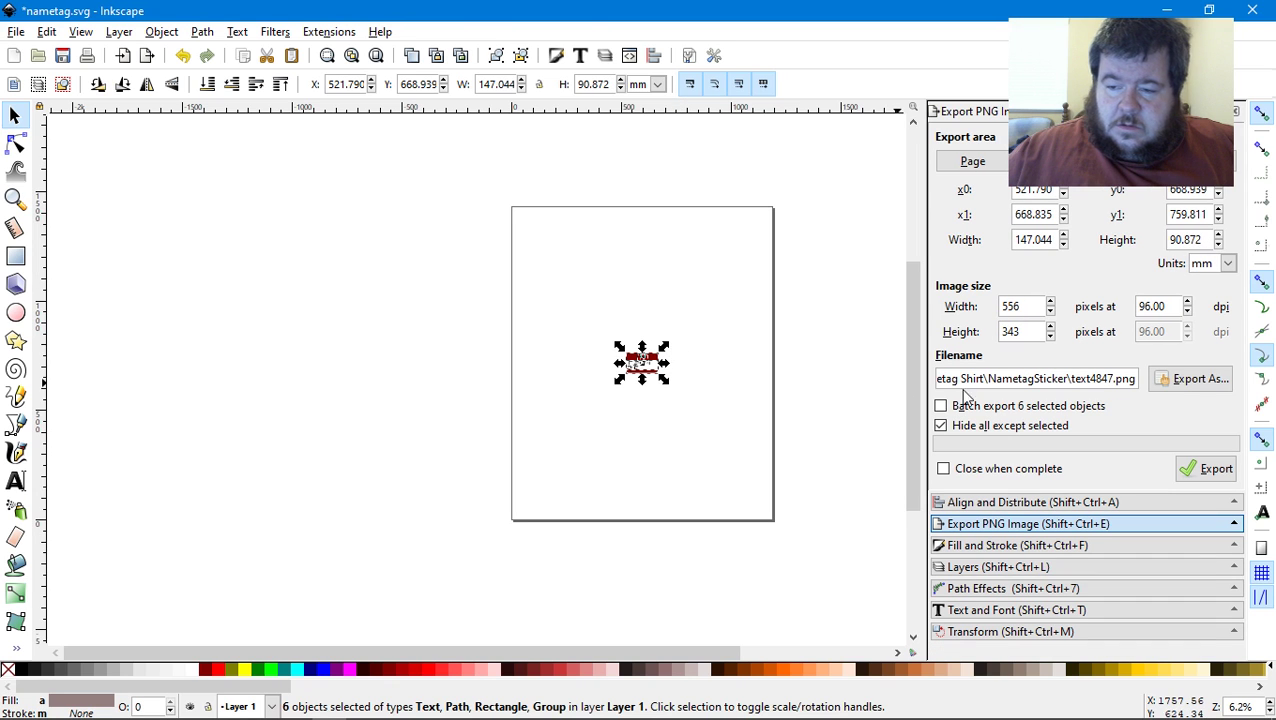
# Export the selected nametag at 96 dpi over text4847.png in the NametagSticker folder, and save nametag.svg
pyautogui.click(1163, 388)
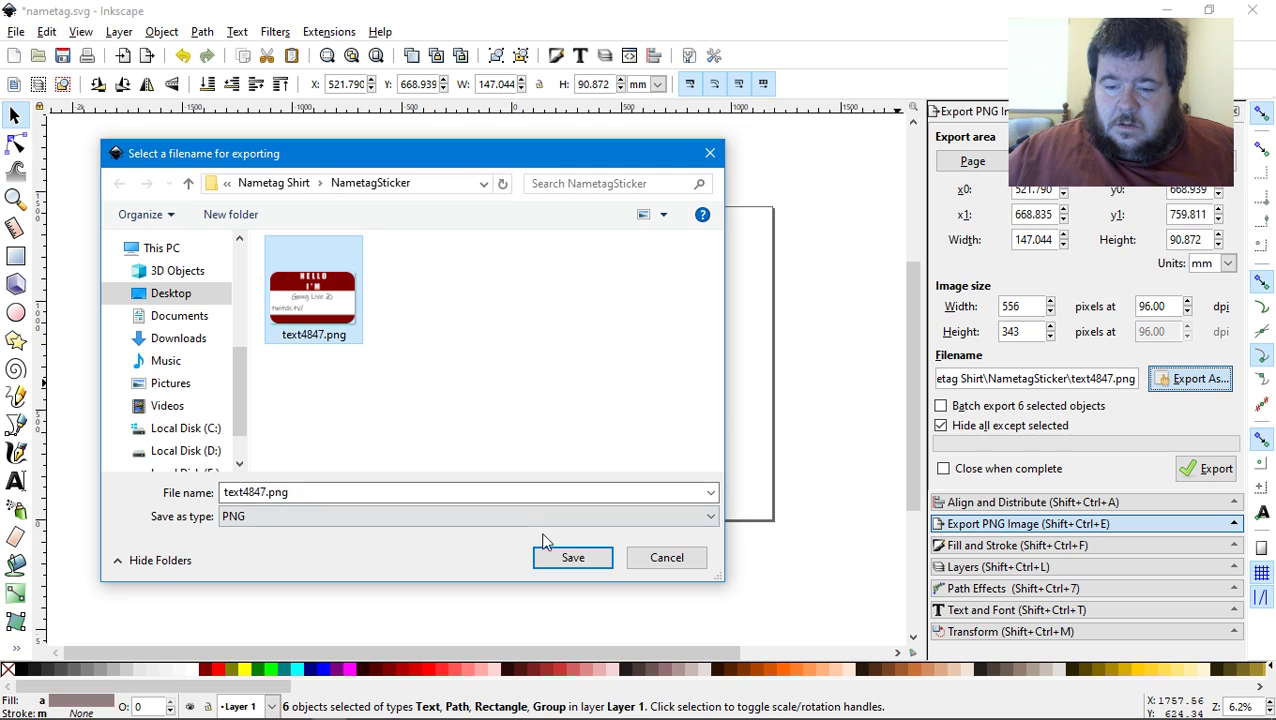
pyautogui.click(565, 558)
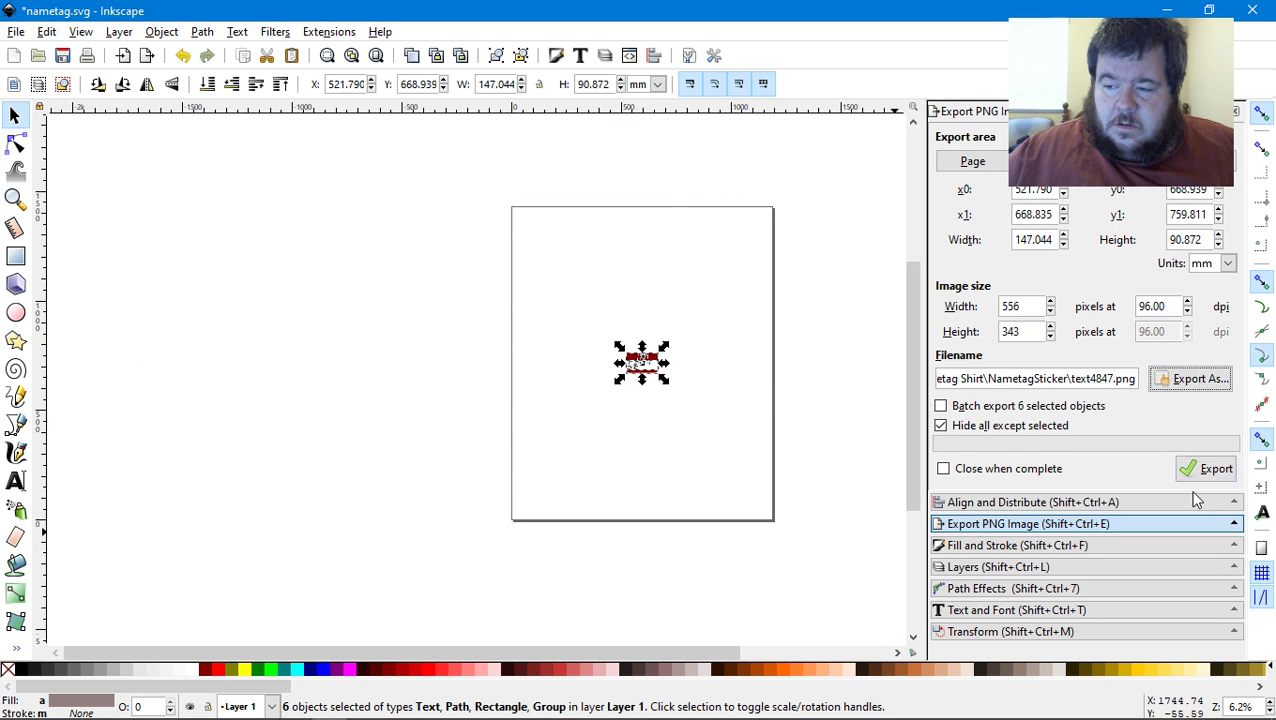
pyautogui.click(1214, 469)
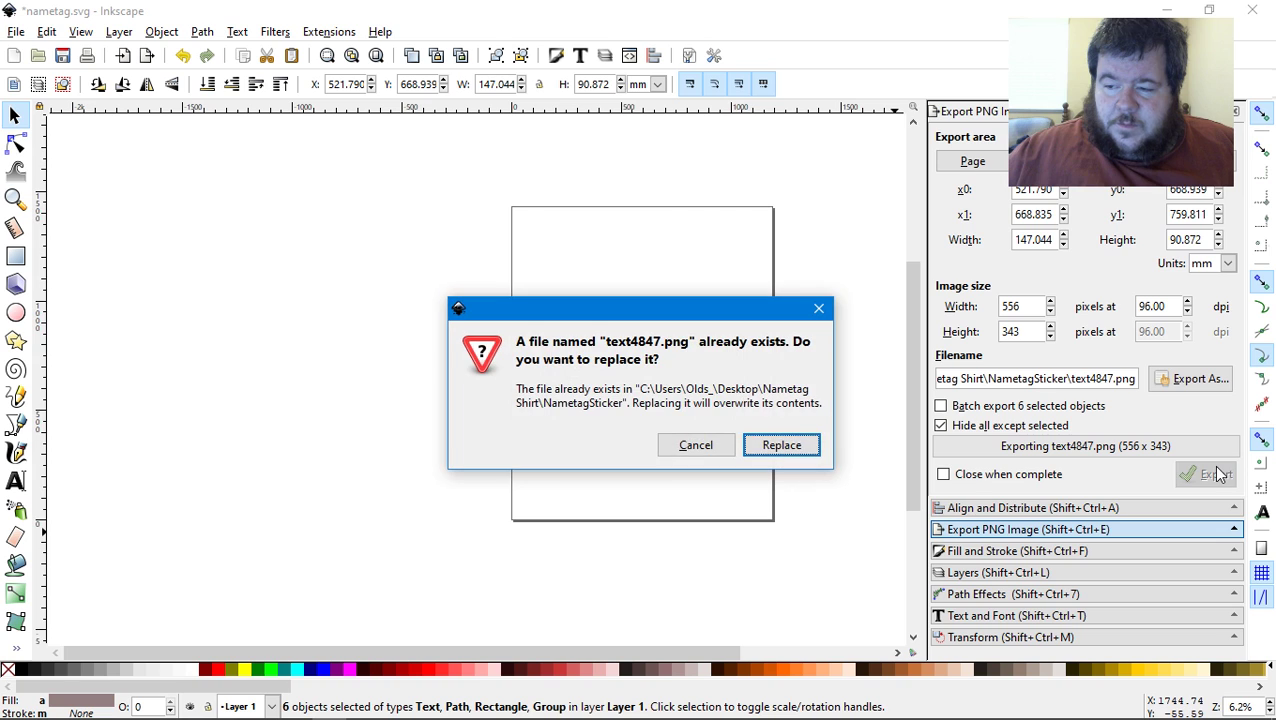
pyautogui.click(760, 440)
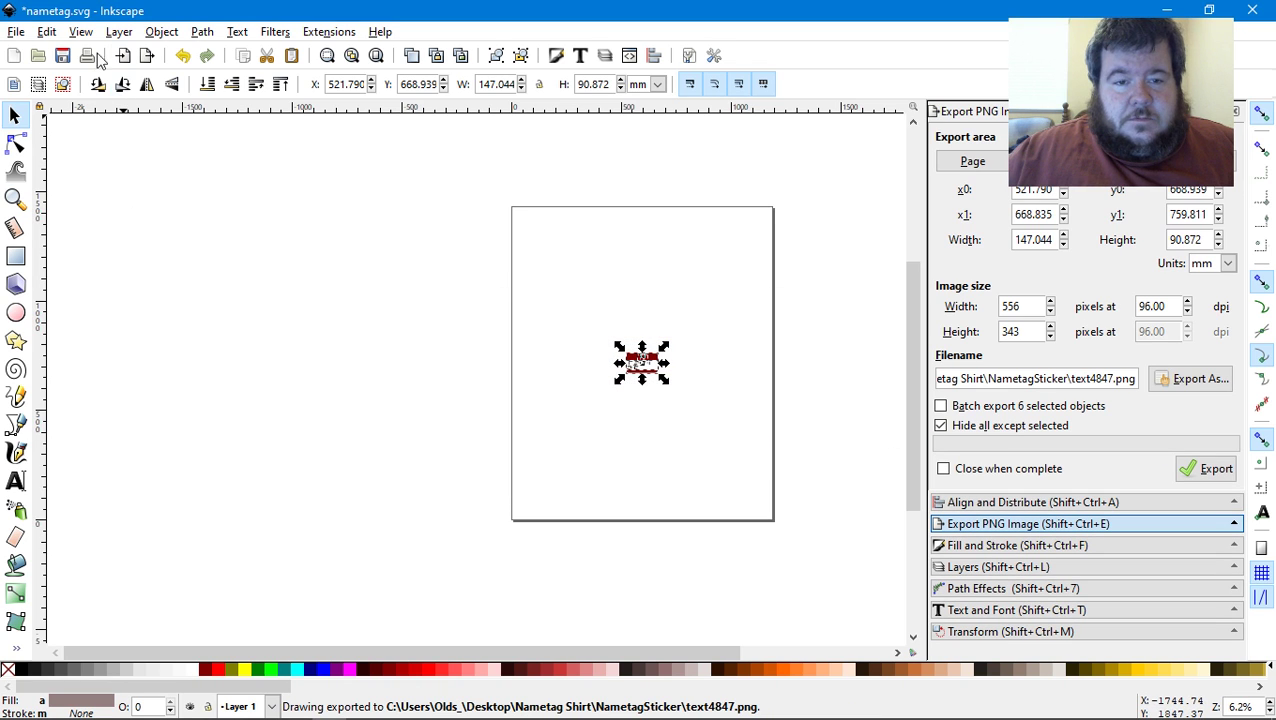
pyautogui.click(62, 55)
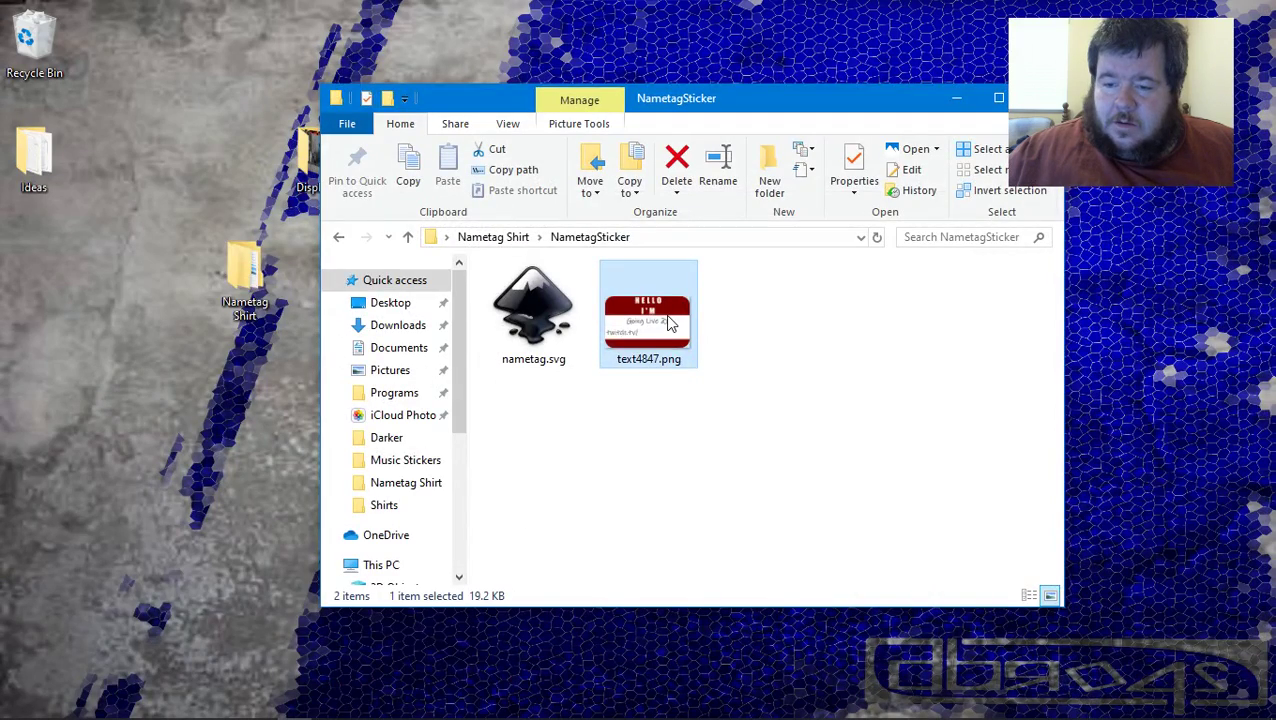
# Check the re-exported text4847.png, return to Inkscape to deselect the nametag, and close Inkscape
pyautogui.doubleClick(669, 320)
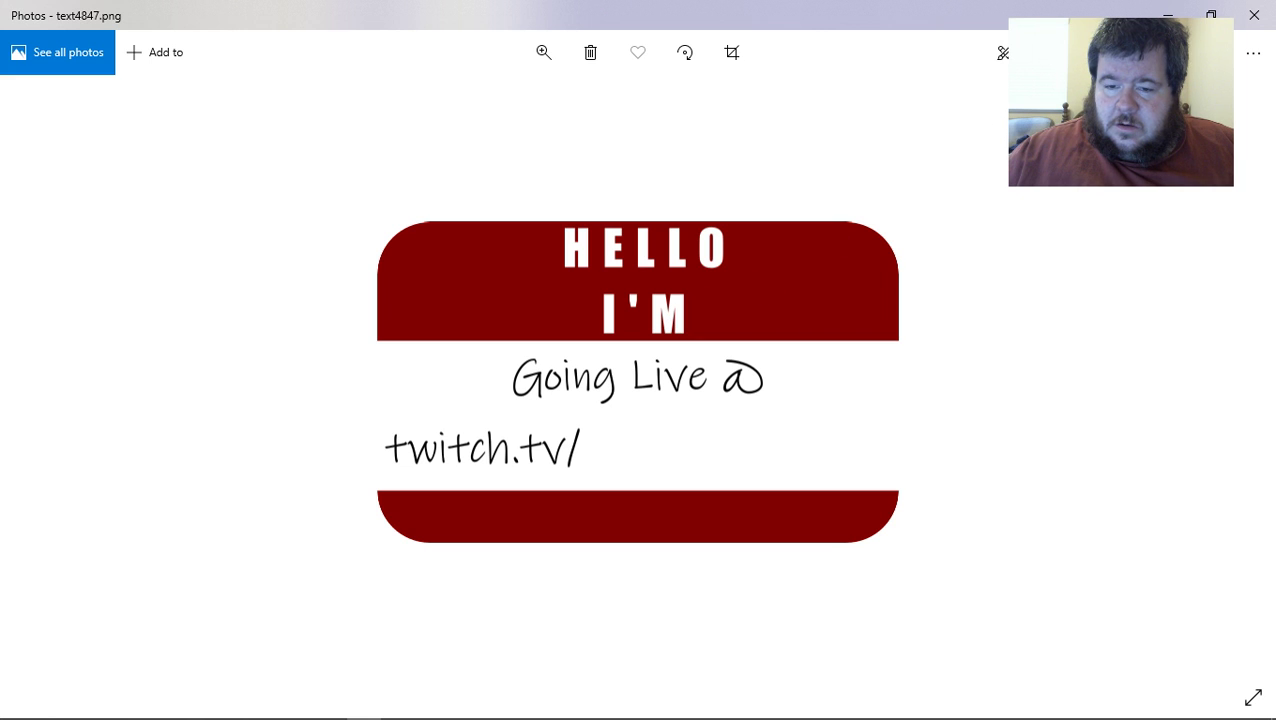
pyautogui.click(1245, 10)
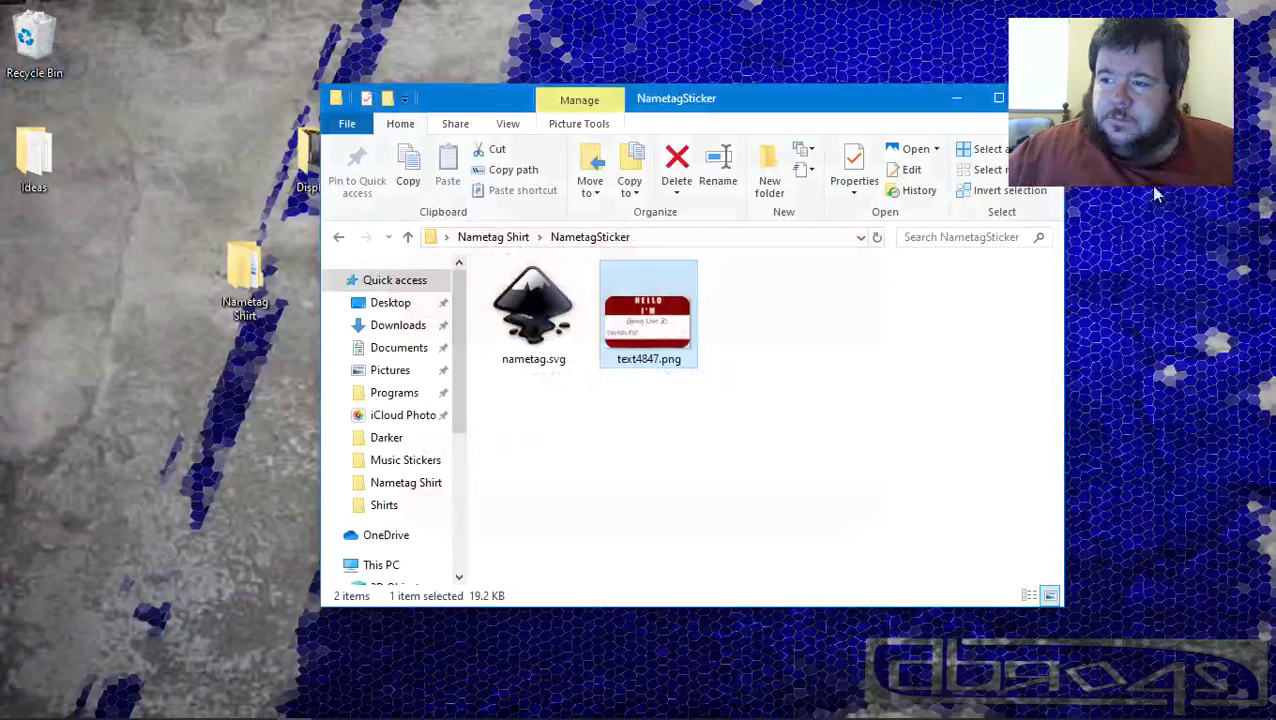
pyautogui.moveTo(330, 712)
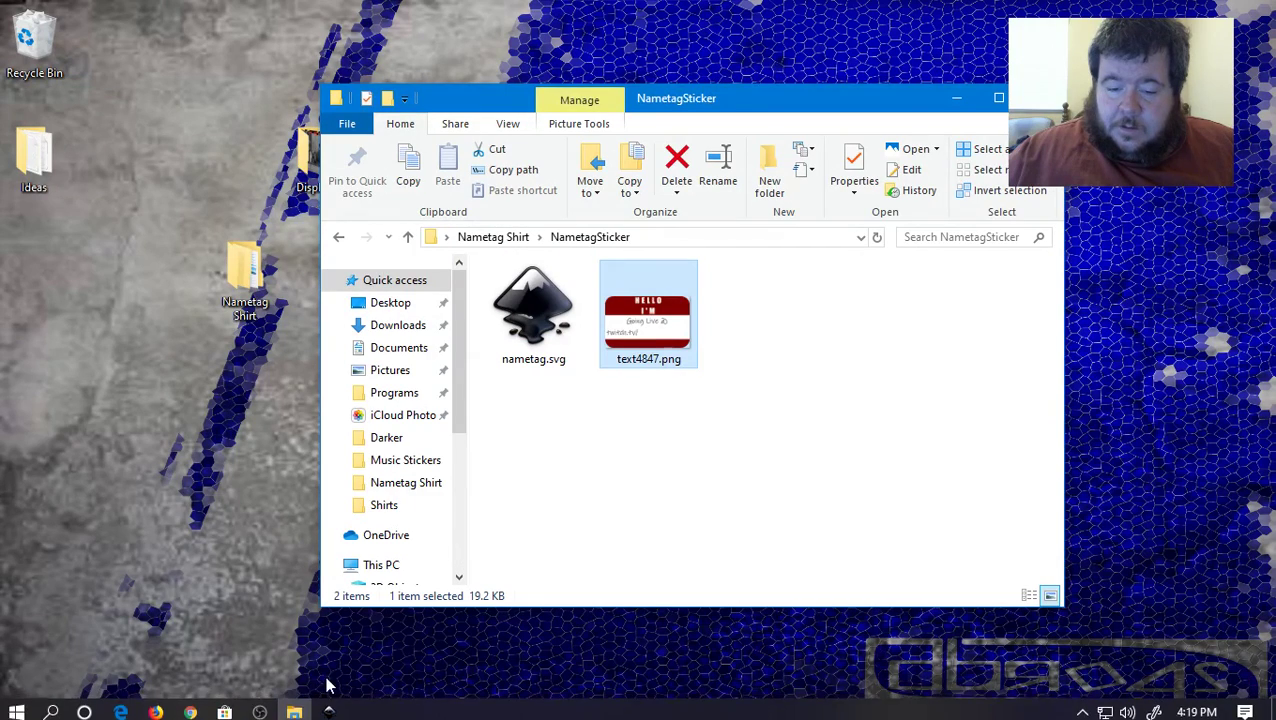
pyautogui.click(330, 706)
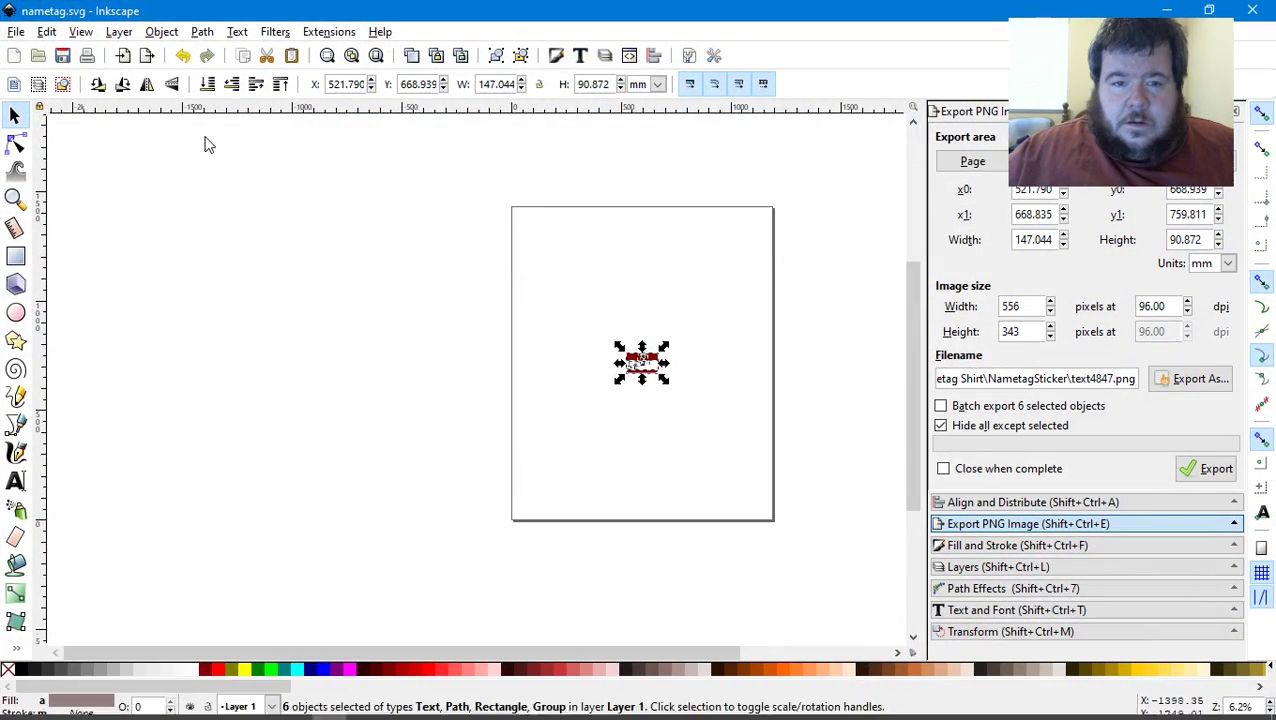
pyautogui.click(407, 267)
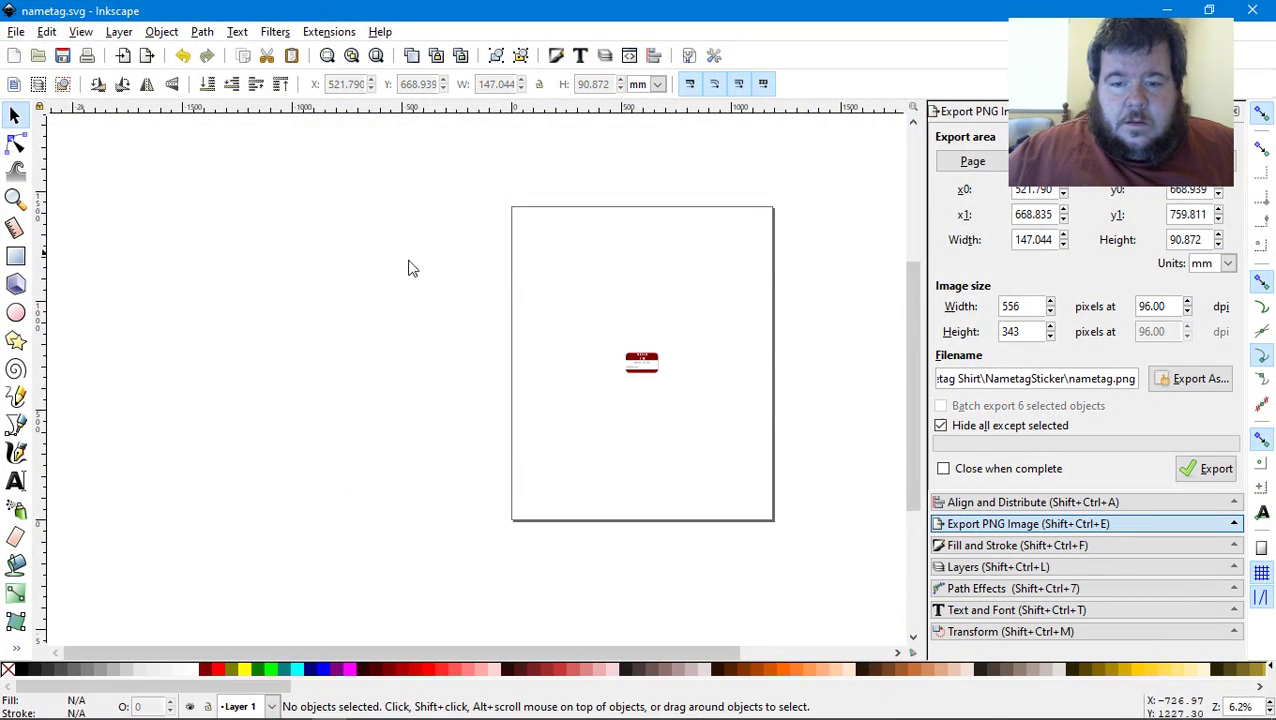
pyautogui.click(1252, 10)
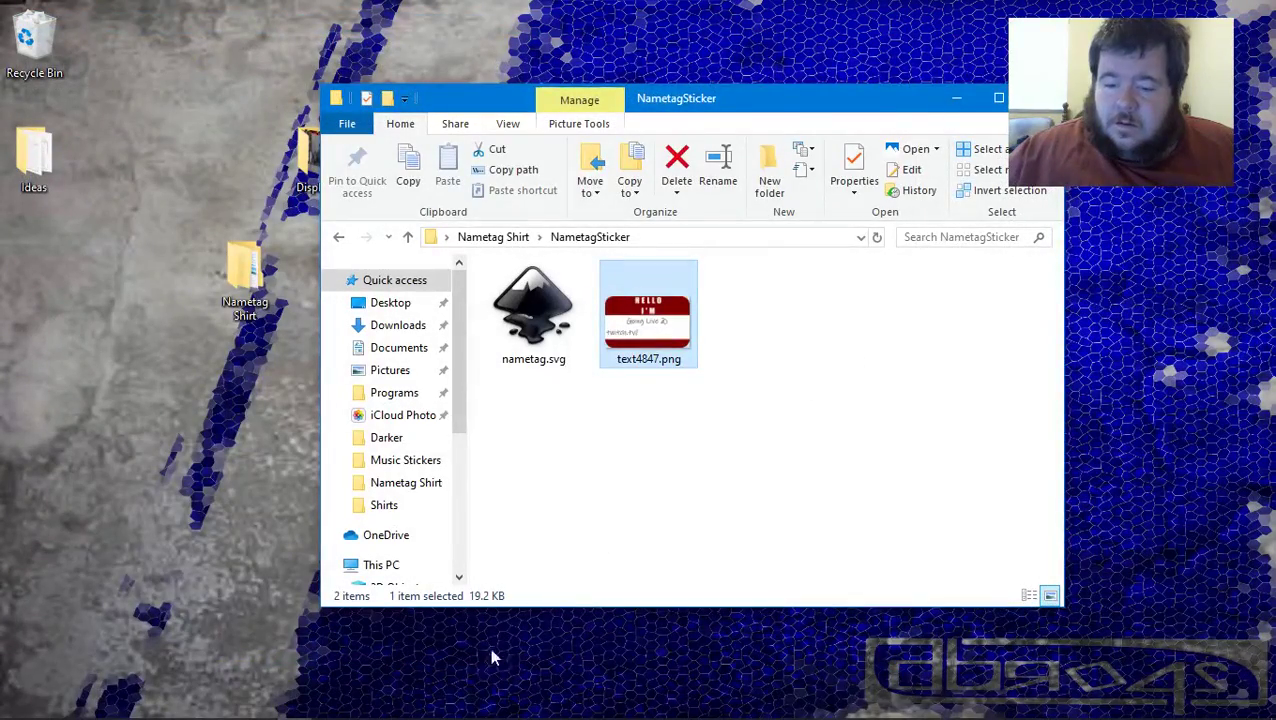
# View text4847.png from the NametagSticker folder once more and close the image viewer
pyautogui.moveTo(465, 715)
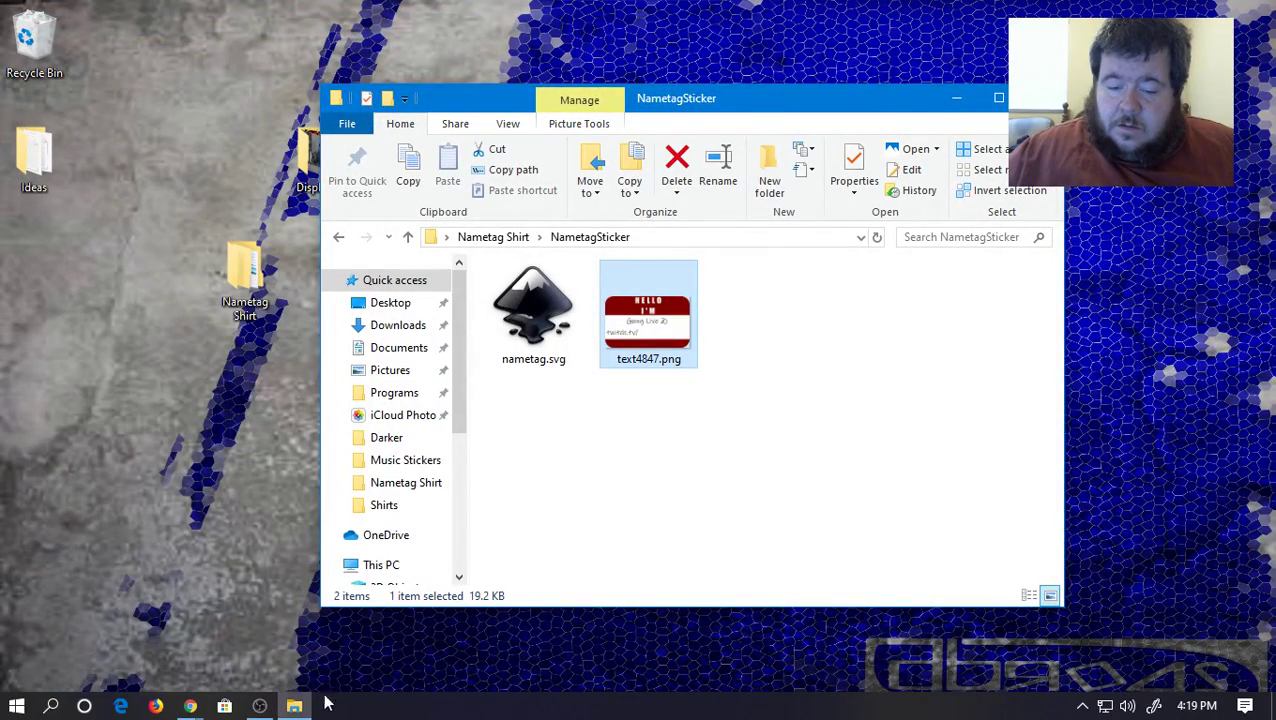
pyautogui.click(294, 706)
pyautogui.click(294, 706)
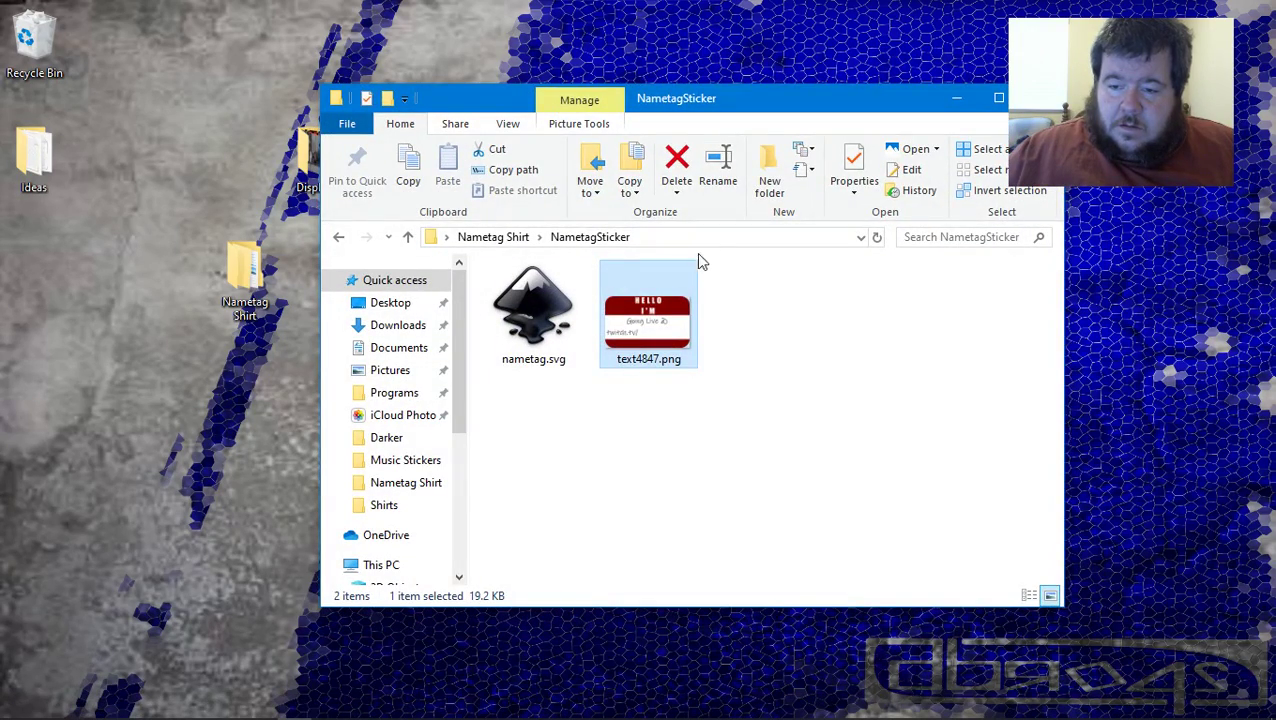
pyautogui.doubleClick(670, 345)
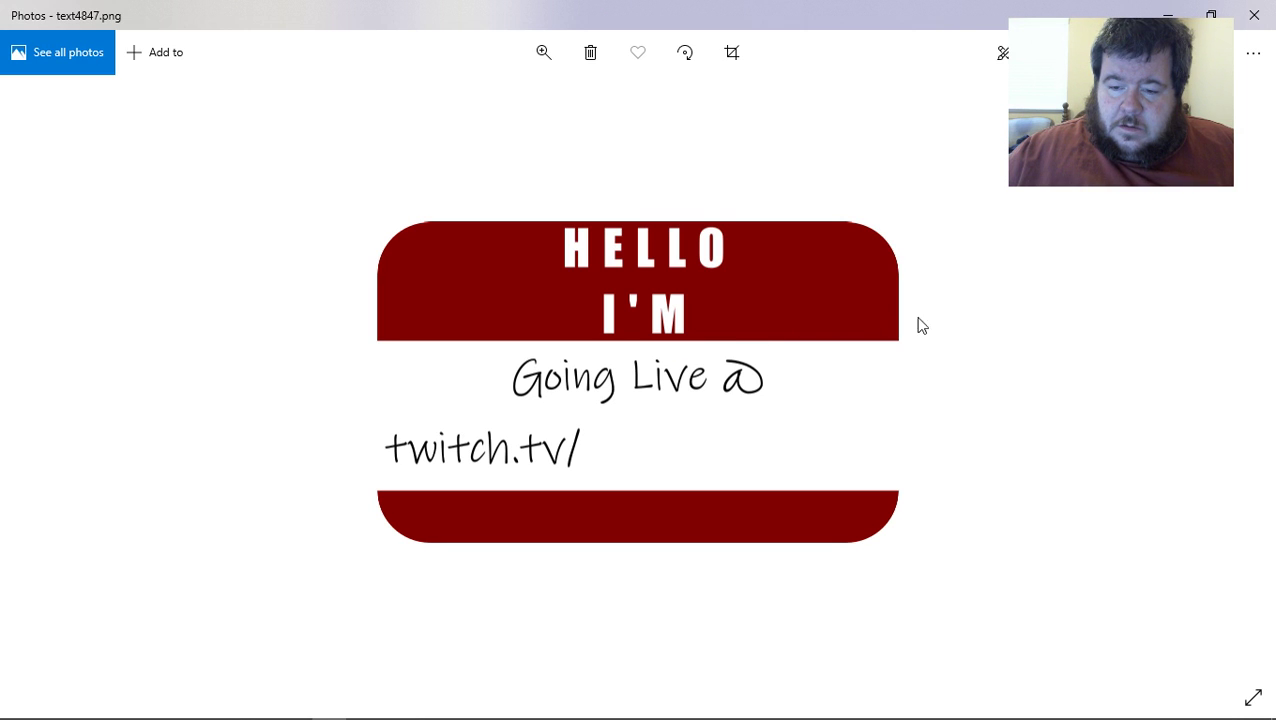
pyautogui.click(1256, 16)
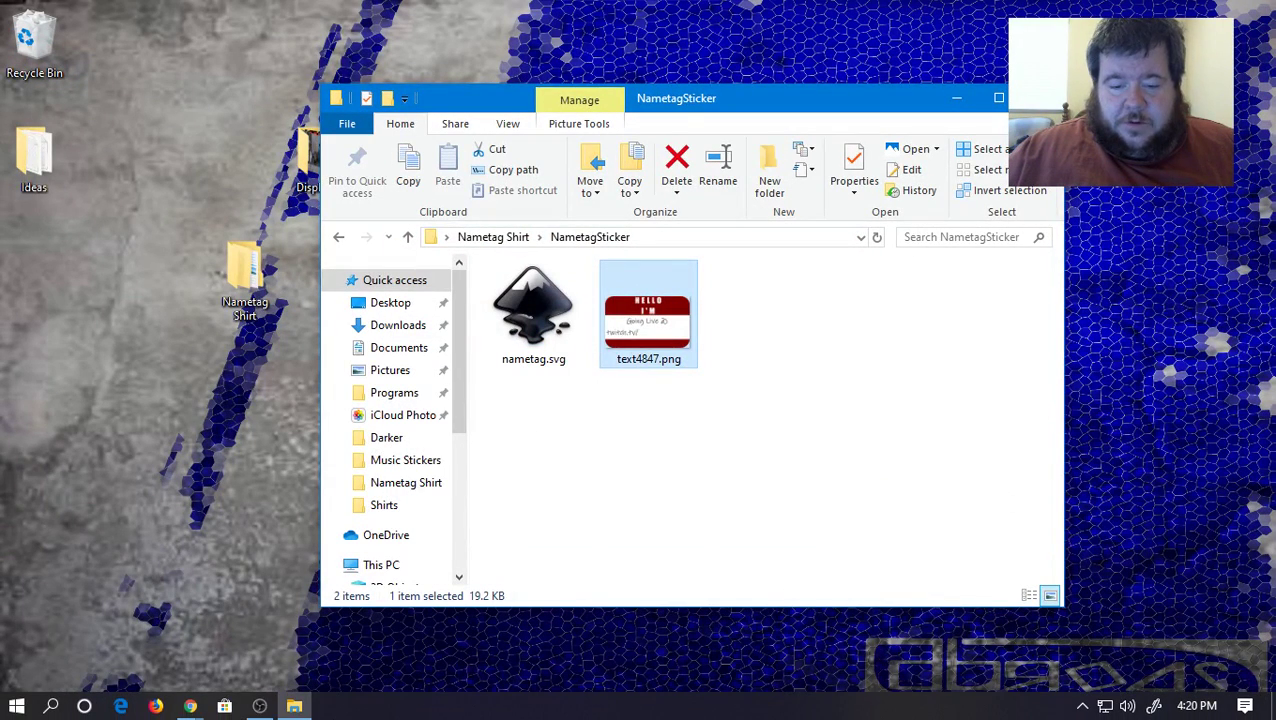
# Switch to the Twitch window in Chrome to check the live stream, and minimize it
pyautogui.click(188, 710)
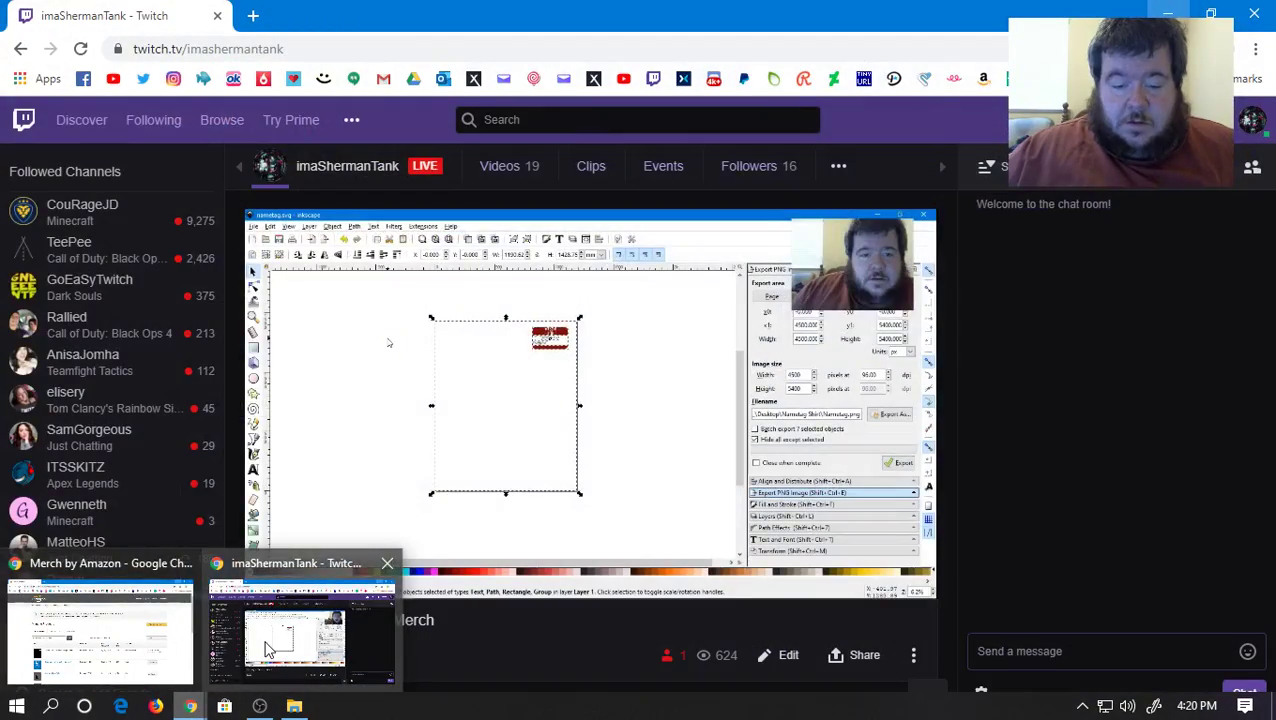
pyautogui.click(267, 650)
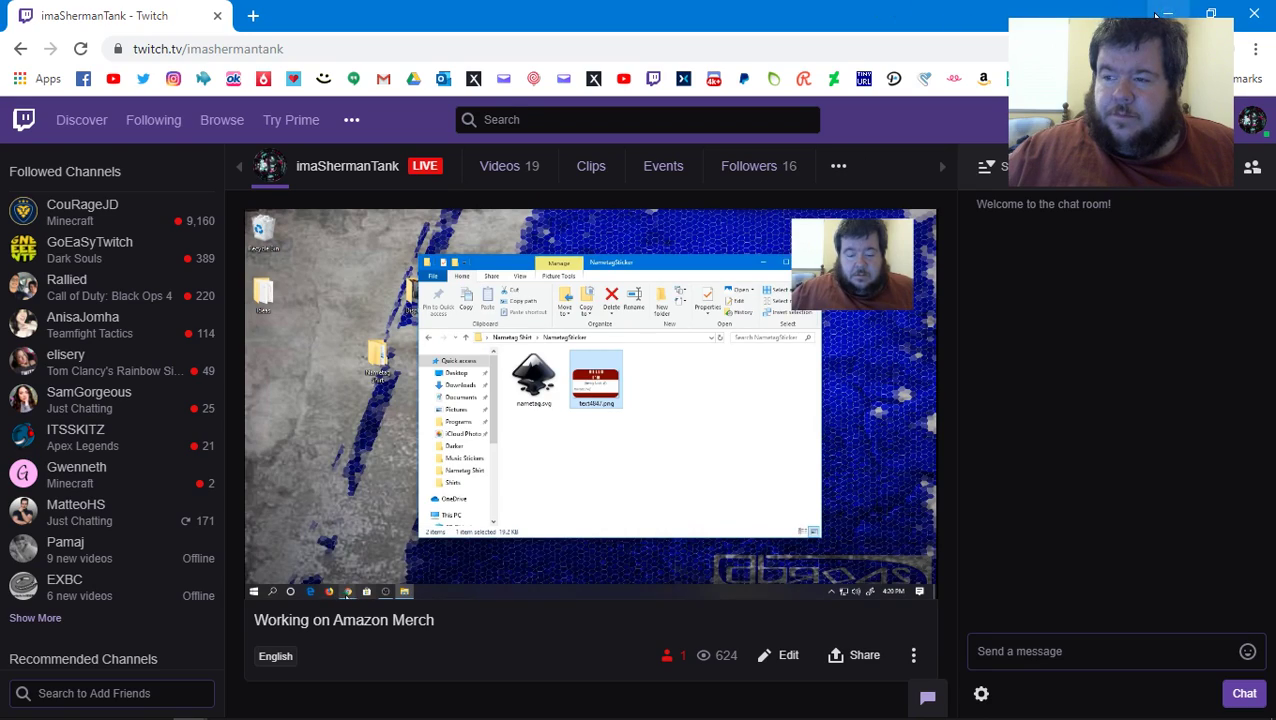
pyautogui.press('super+Down')
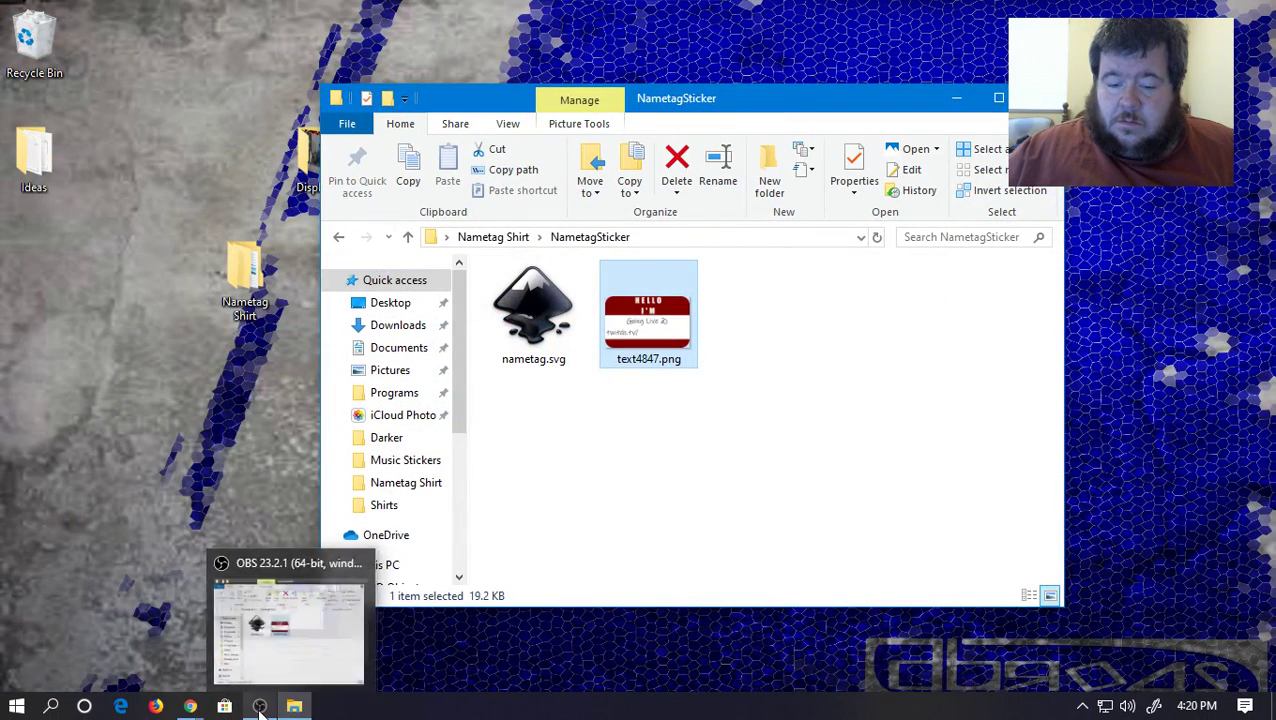
# Switch to Merch by Amazon in Chrome and review the dashboard's recent activity and product statuses
pyautogui.moveTo(190, 706)
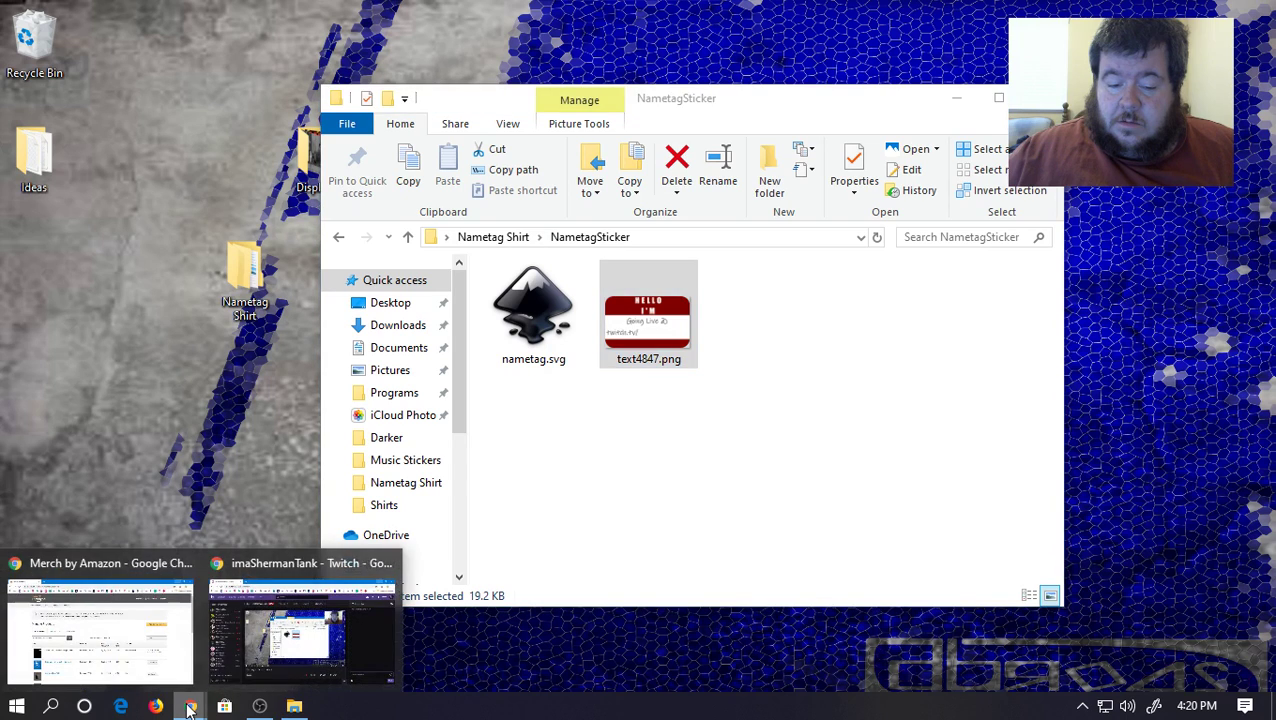
pyautogui.click(168, 655)
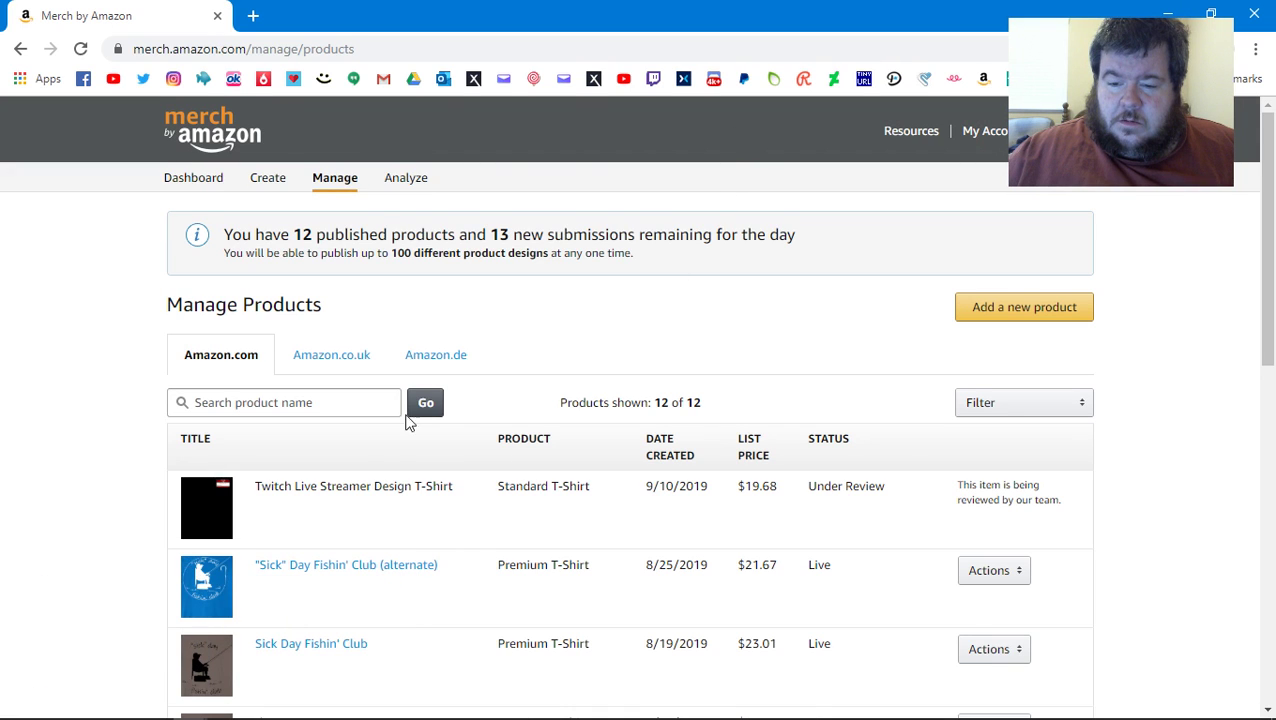
pyautogui.click(84, 48)
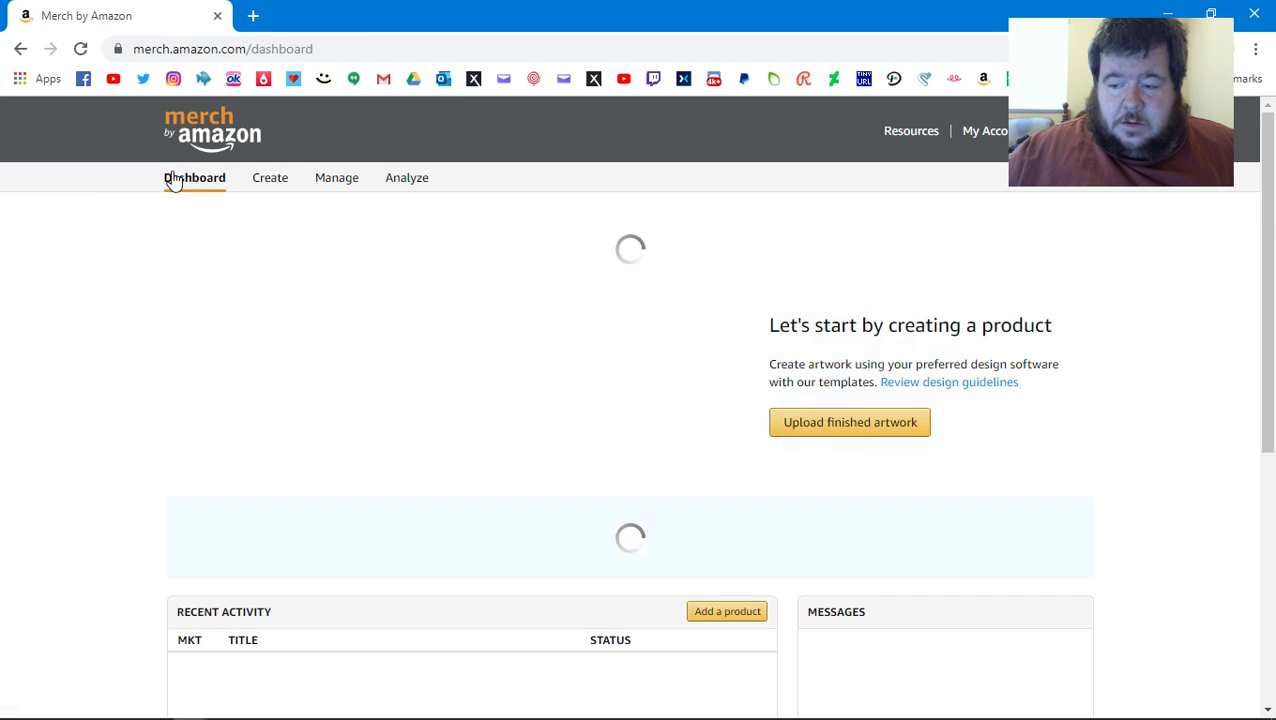
pyautogui.scroll(-4, 41, 353)
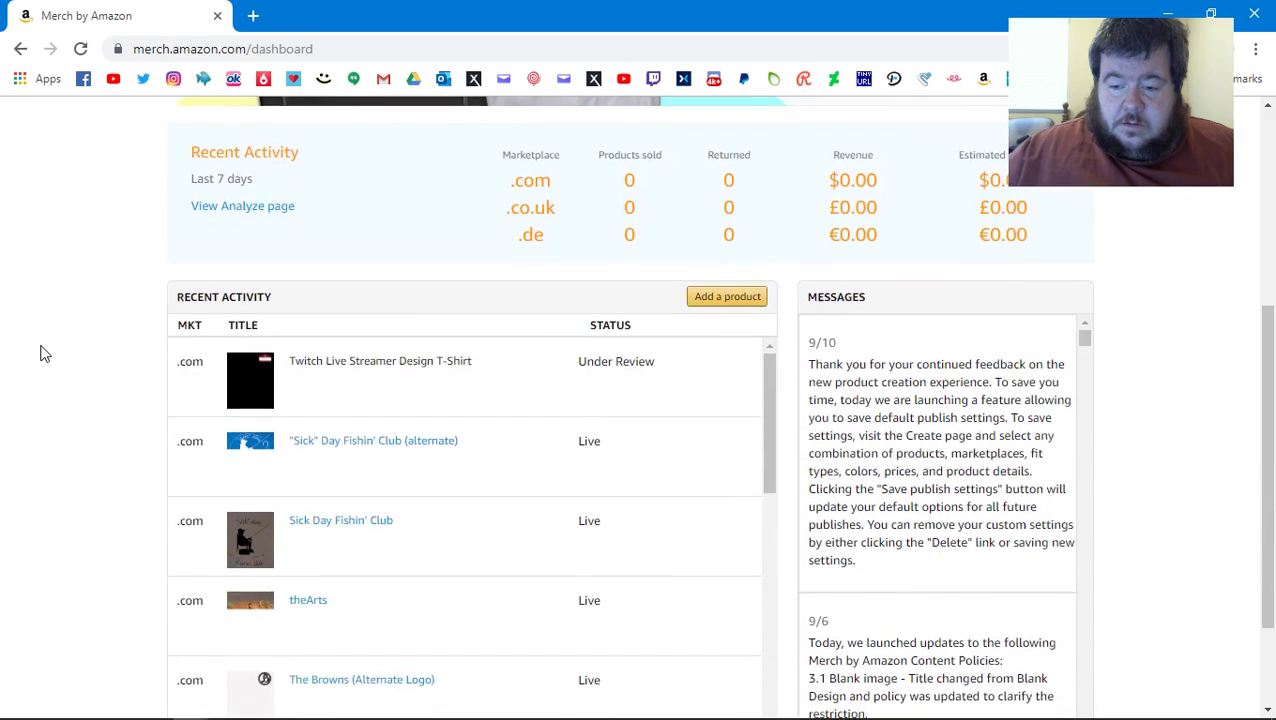
pyautogui.scroll(4, 41, 353)
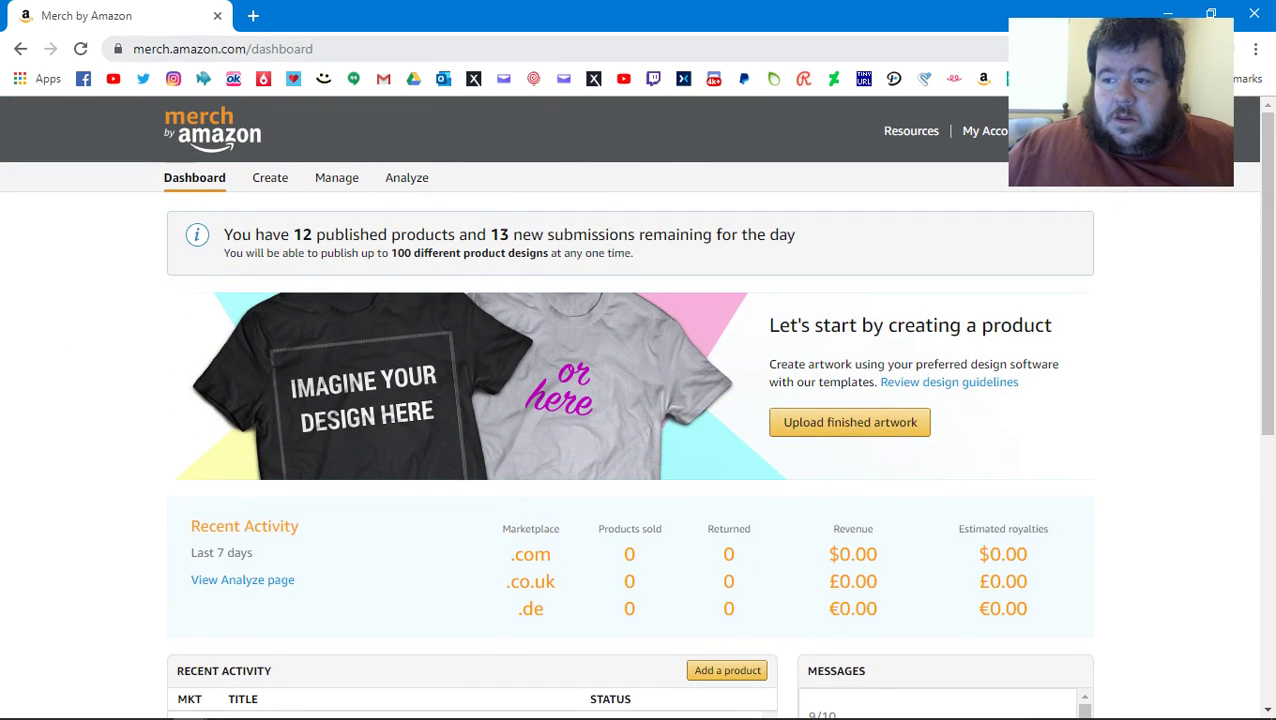
# Visit the Teespring listings and open the Spreadshirt designs page to browse the uploaded designs
pyautogui.click(954, 80)
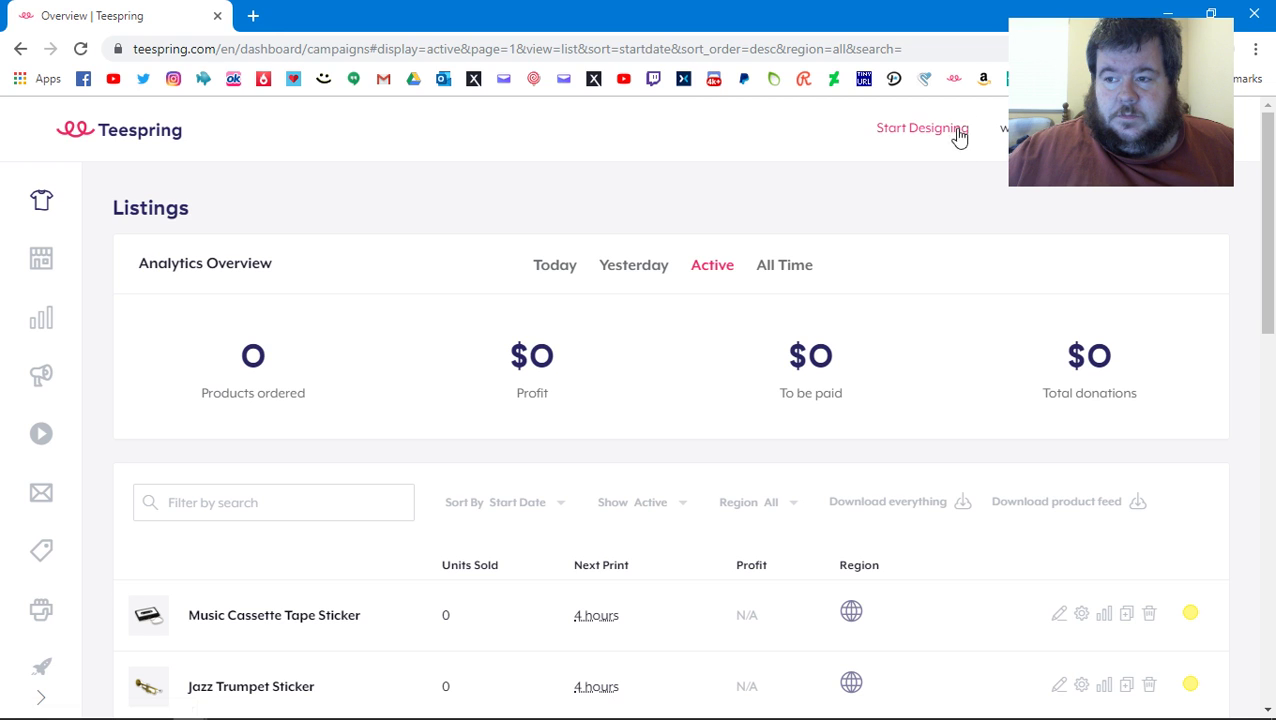
pyautogui.click(1040, 78)
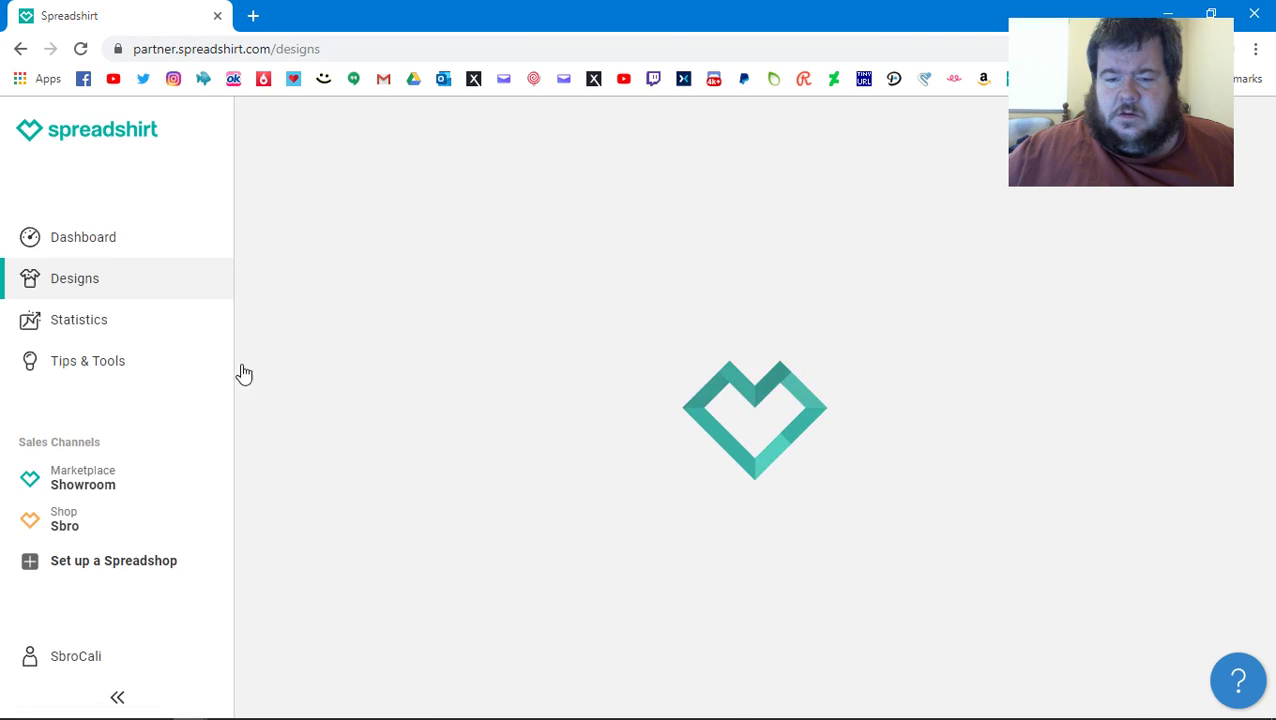
pyautogui.scroll(-7, 398, 337)
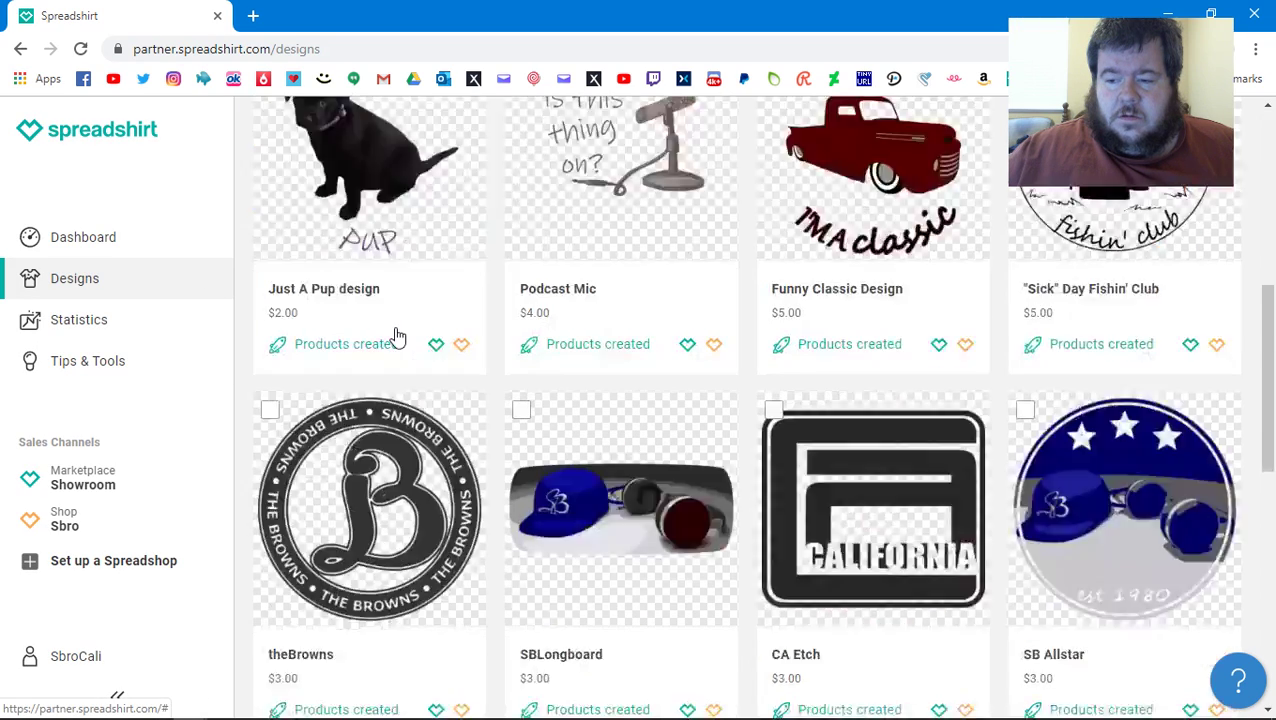
pyautogui.scroll(6, 398, 337)
pyautogui.scroll(3, 398, 337)
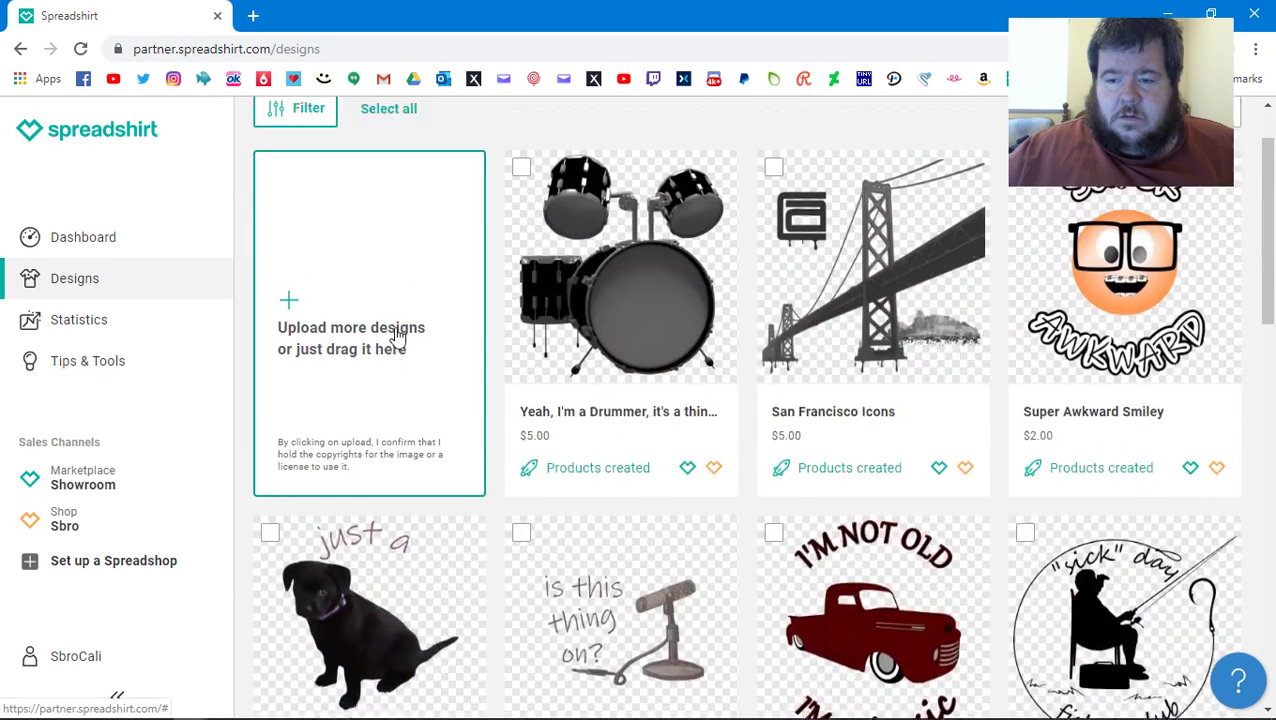
# Open the "Yeah, I'm a Drummer" design, preview its Marketplace page down to the product details, and dismiss the coupon pop-up
pyautogui.click(622, 356)
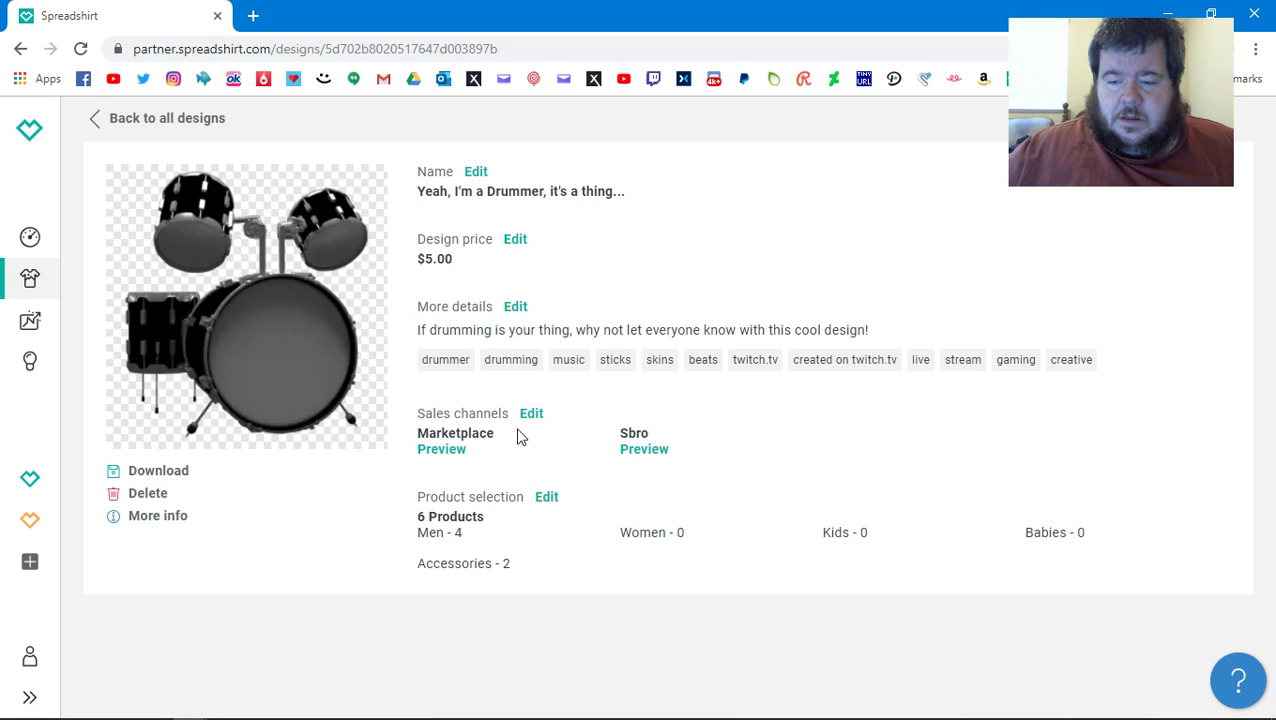
pyautogui.click(456, 452)
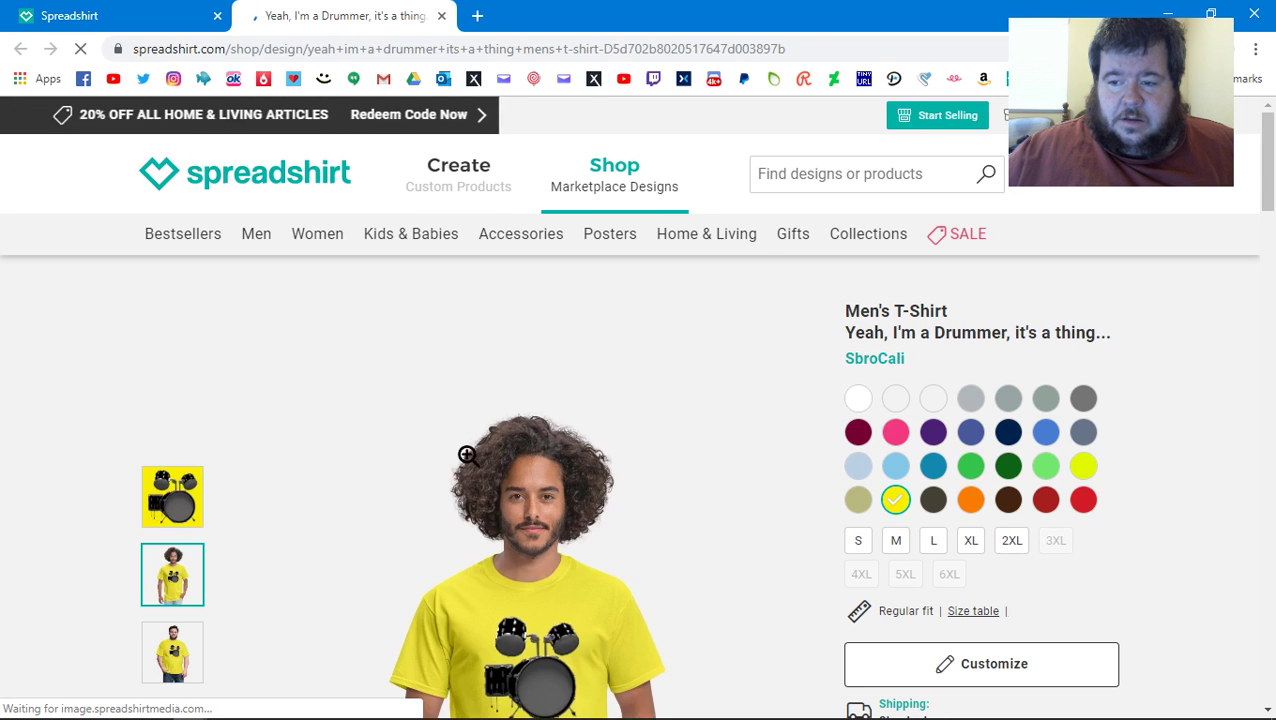
pyautogui.scroll(-5, 465, 455)
pyautogui.scroll(-3, 467, 455)
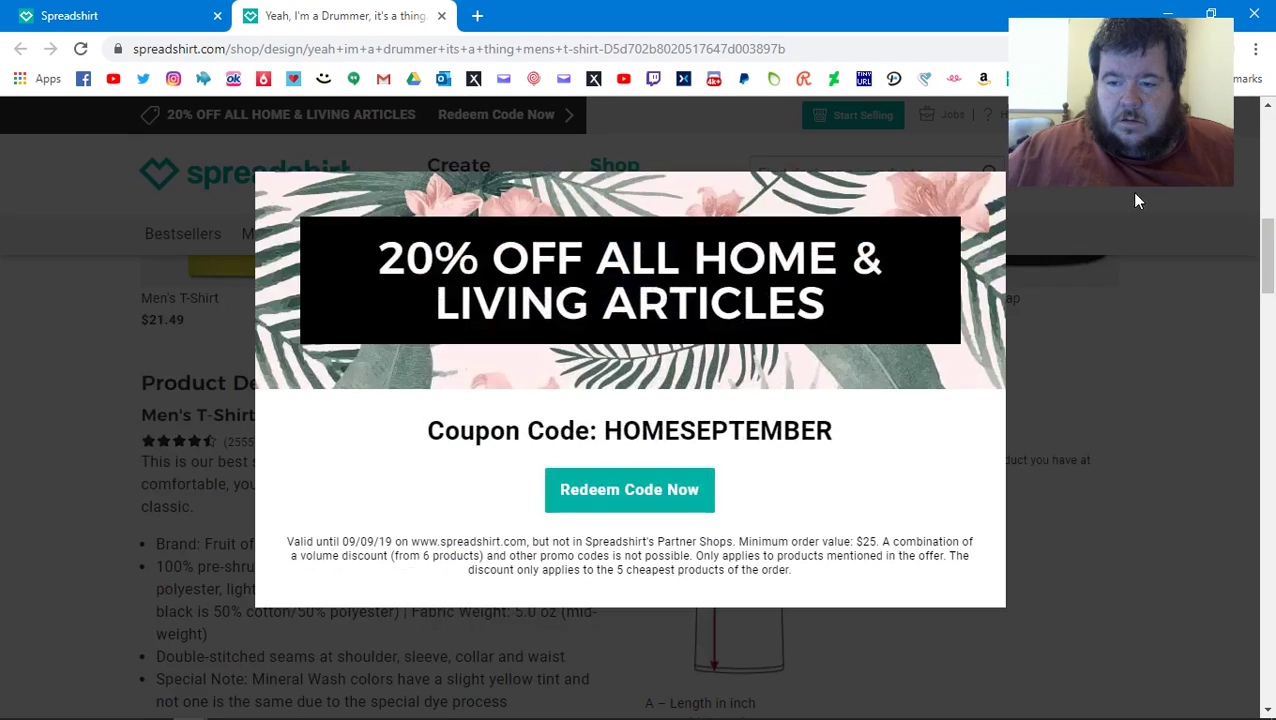
pyautogui.click(1168, 290)
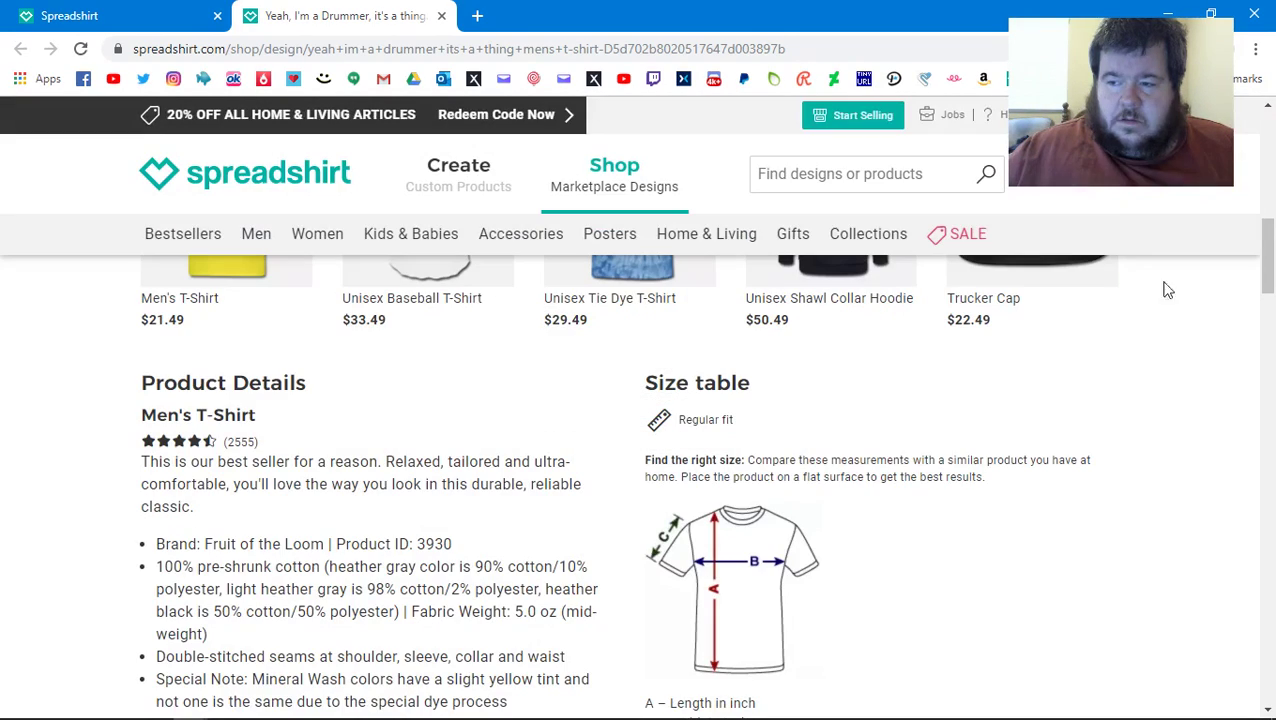
# Browse the other products offered with the drummer design on its Marketplace page, and close the preview
pyautogui.scroll(3, 1170, 480)
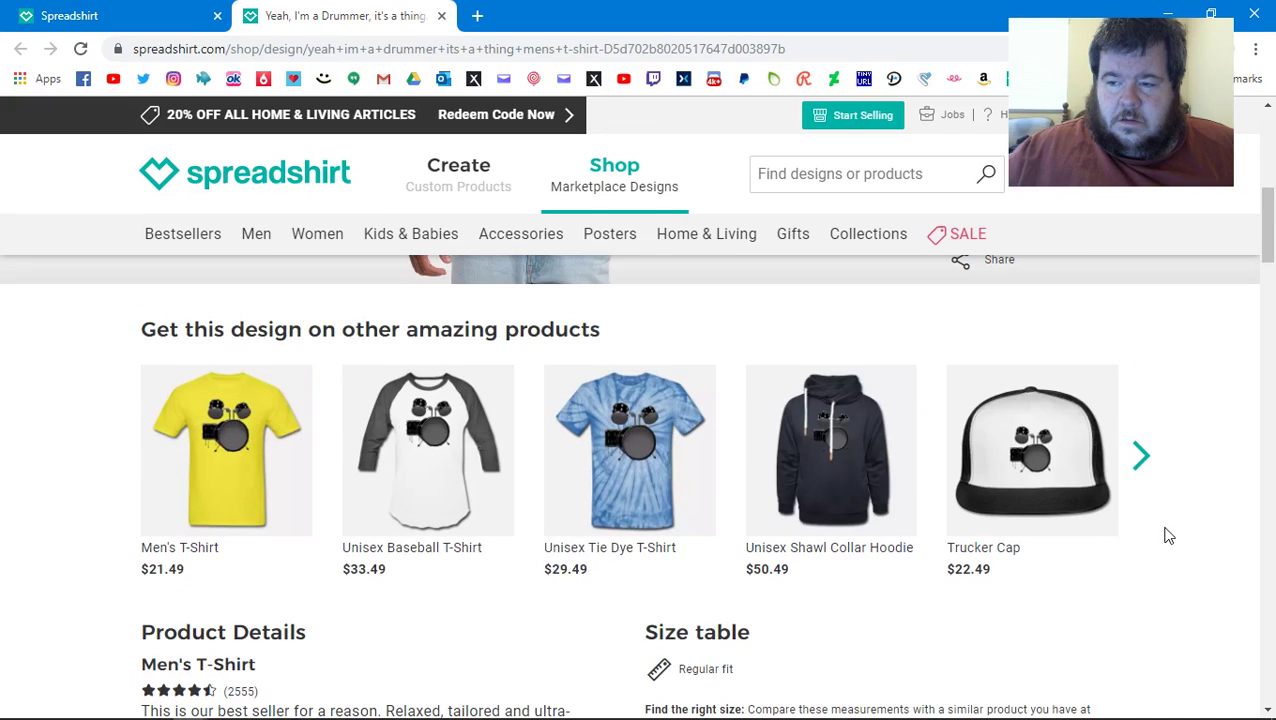
pyautogui.click(1137, 466)
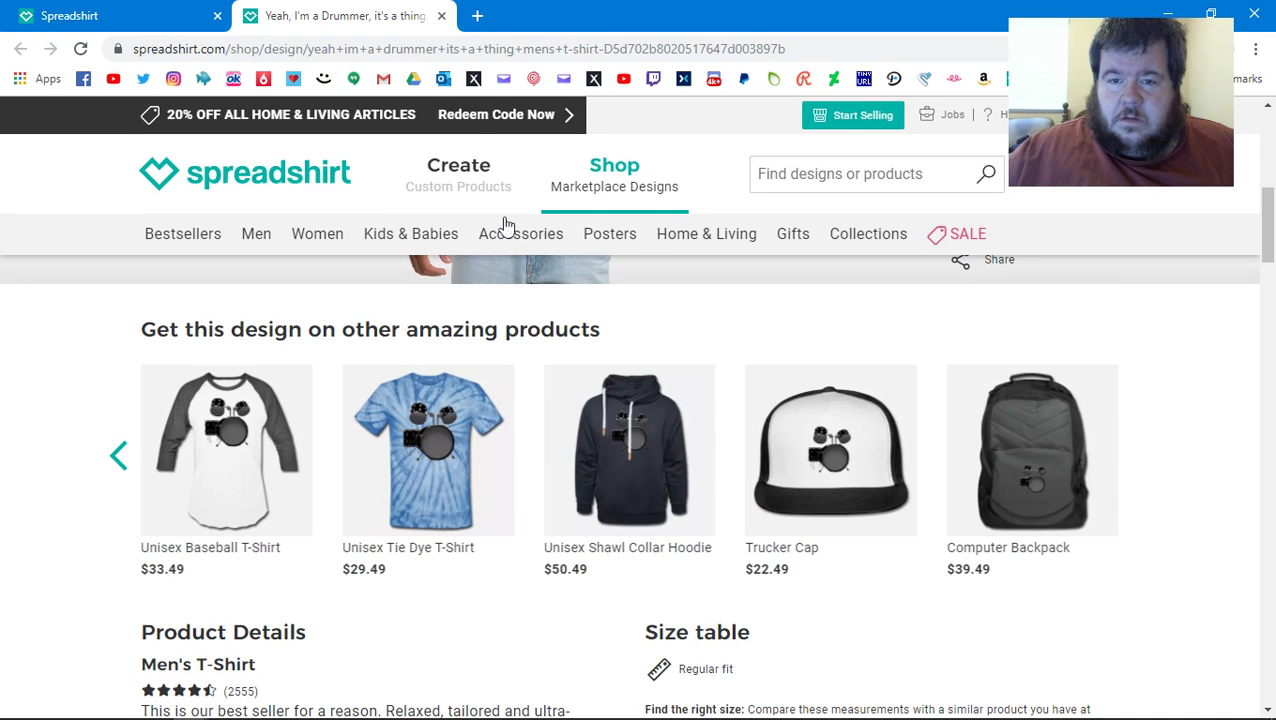
pyautogui.click(441, 16)
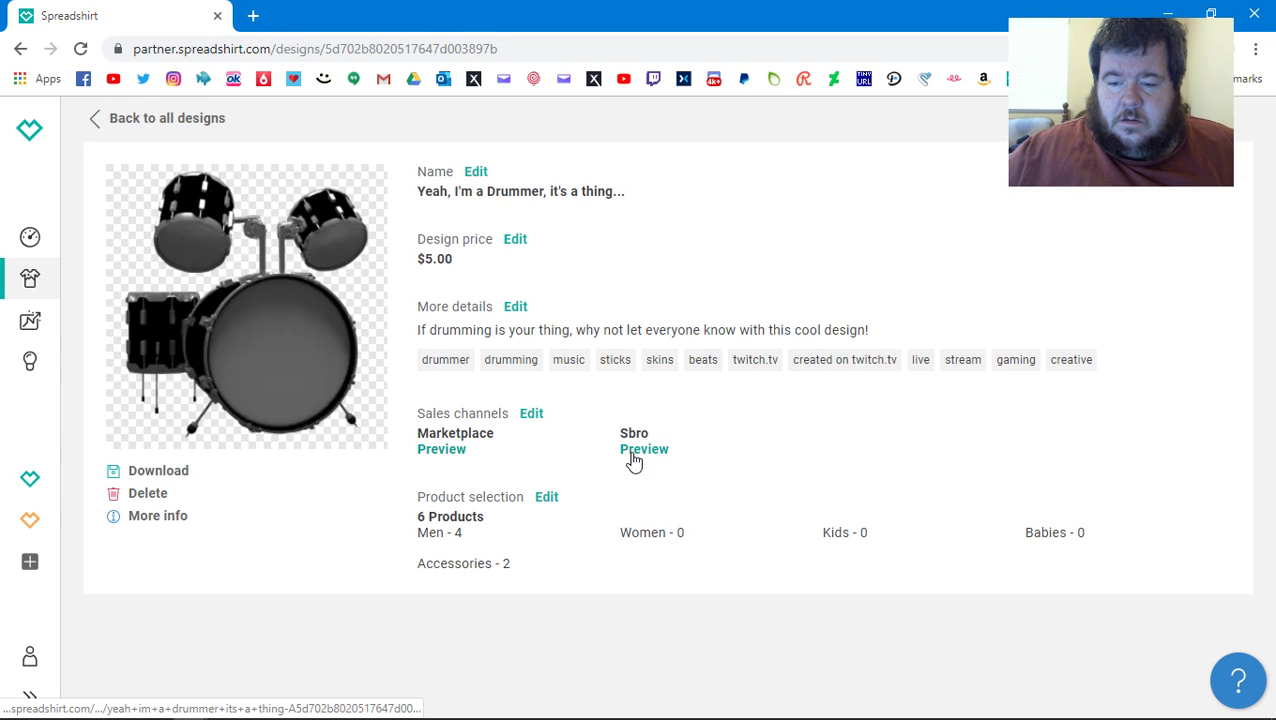
# Review and apply the drummer design's Spreadshirt Marketplace and Spreadshop sales channels, and open its product selection for editing
pyautogui.click(530, 416)
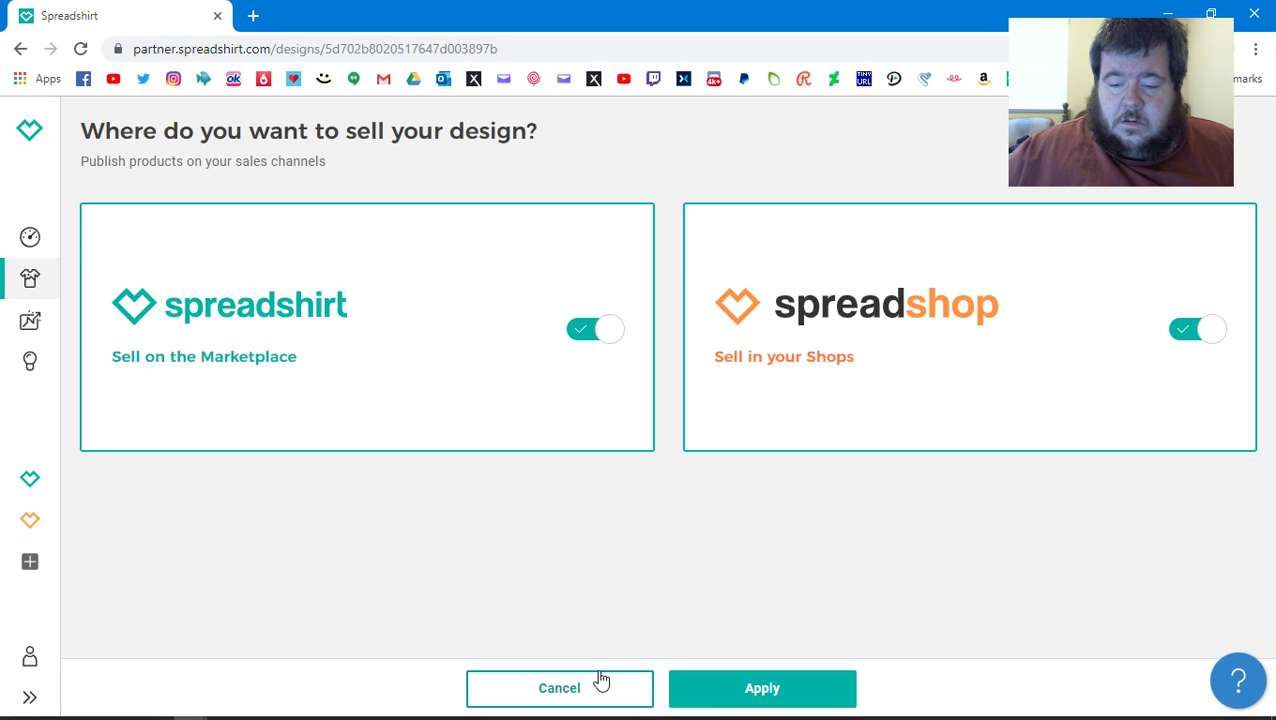
pyautogui.click(735, 695)
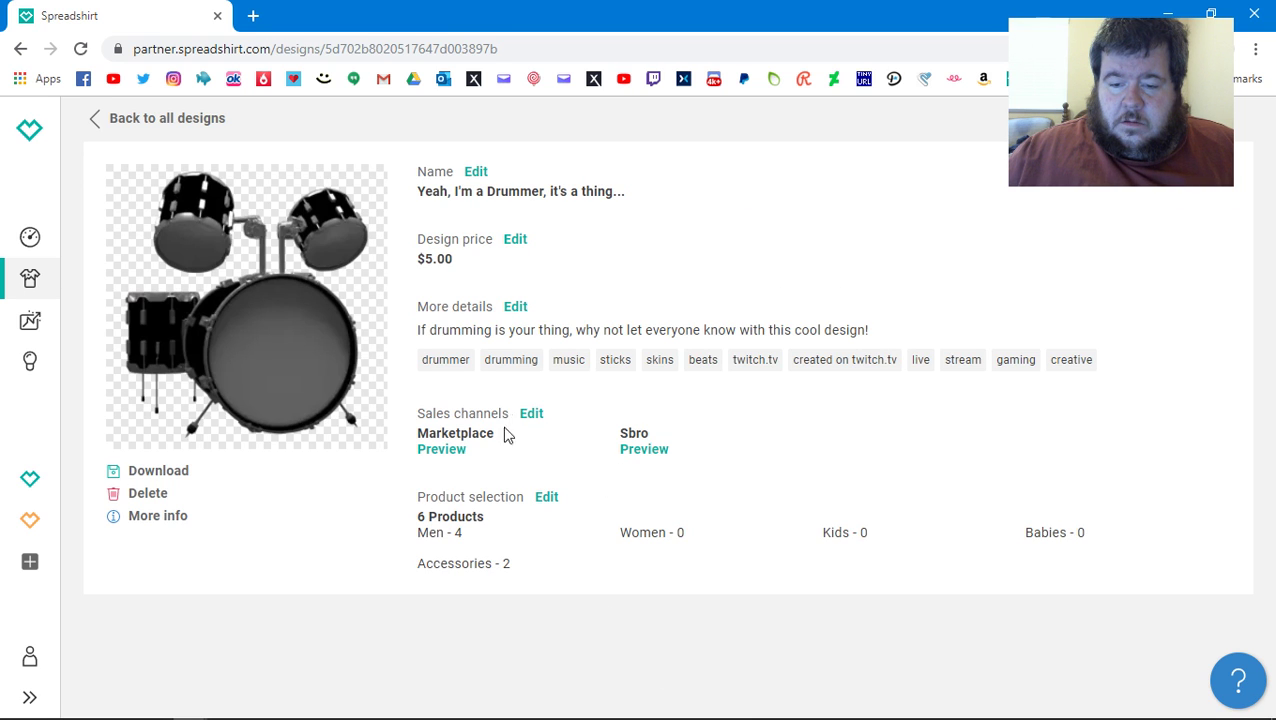
pyautogui.click(546, 499)
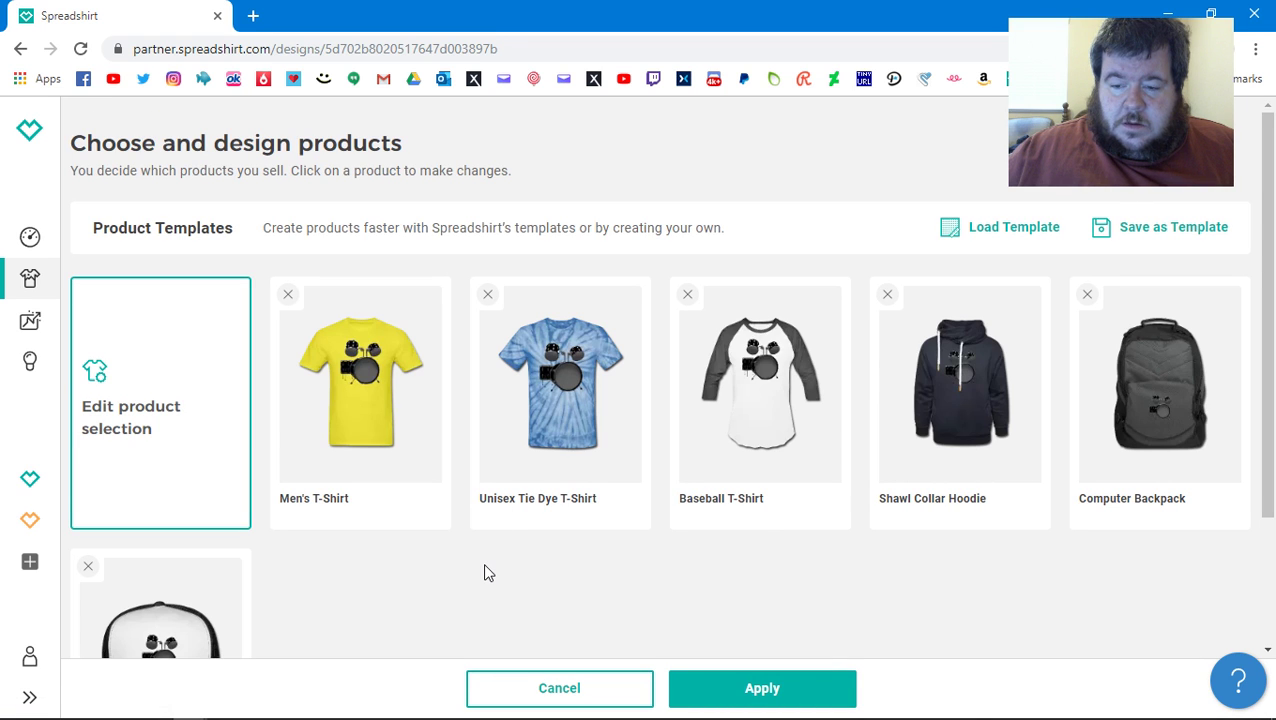